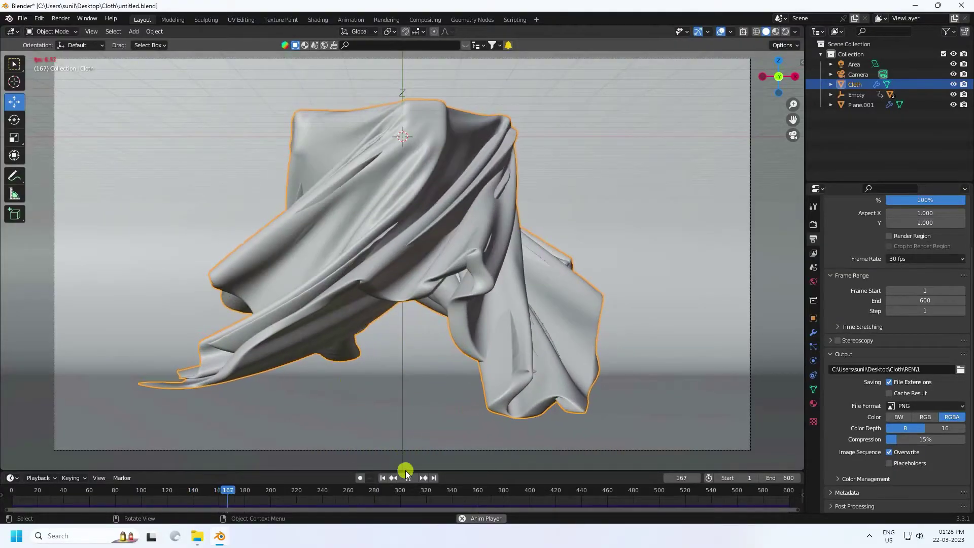
- Stop the cloth at frame 171 and view it in Rendered shading as pink metallic fabric
{"action": "left_click", "coordinate": [409, 478]}
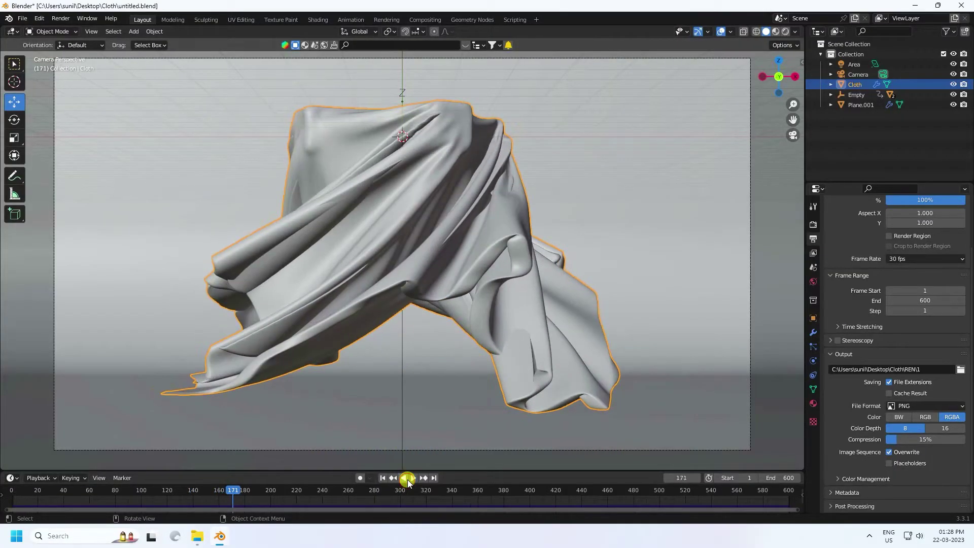
{"action": "left_click", "coordinate": [776, 32]}
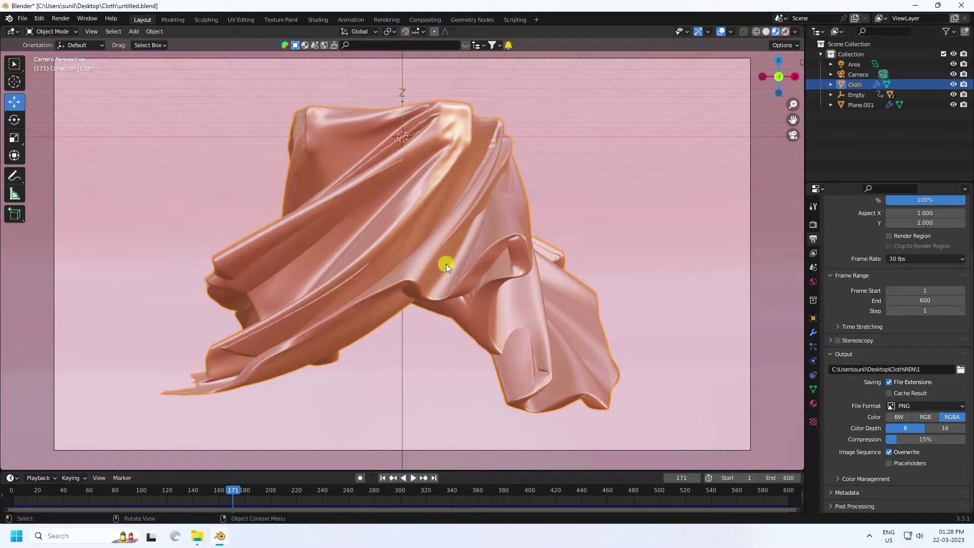
{"action": "key", "text": "z"}
{"action": "left_click", "coordinate": [418, 172]}
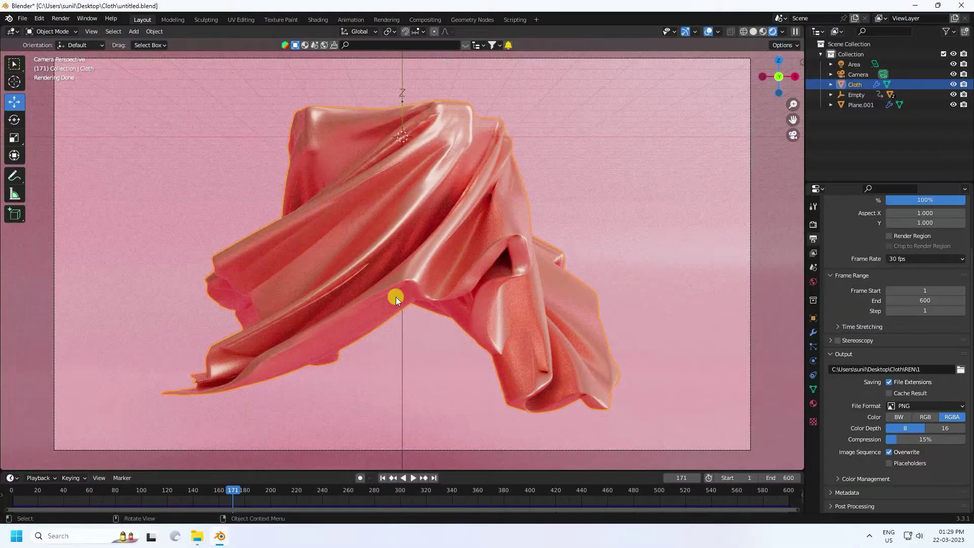
{"action": "middle_click_drag", "start_coordinate": [395, 297], "coordinate": [397, 264]}
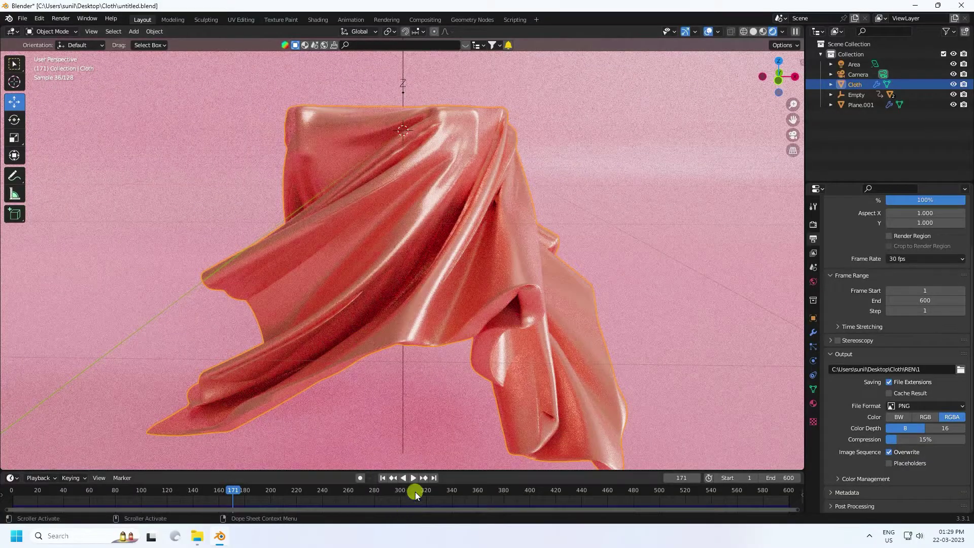
{"action": "left_click", "coordinate": [22, 18]}
- Start a new General scene without saving, delete the camera and light, and select the cube
{"action": "mouse_move", "coordinate": [37, 30]}
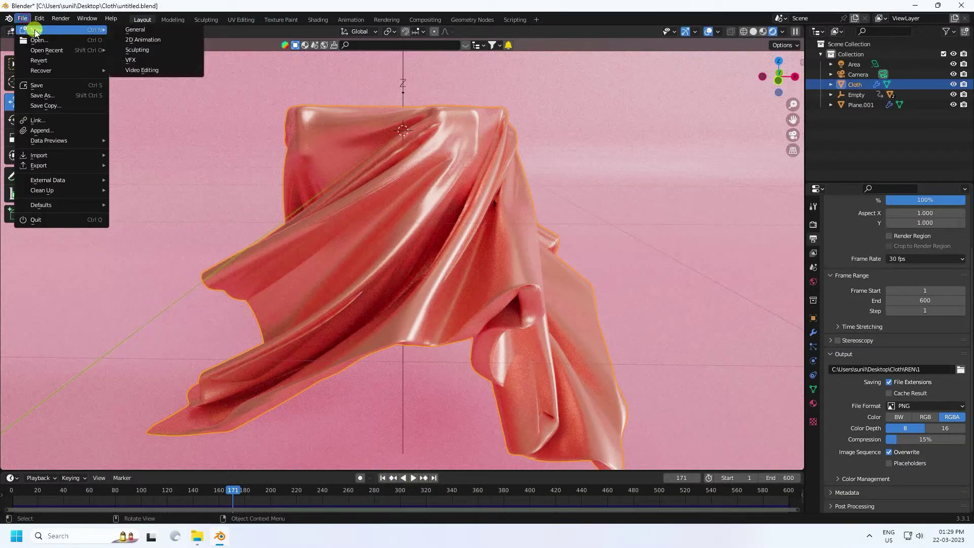
{"action": "left_click", "coordinate": [171, 29]}
{"action": "left_click", "coordinate": [511, 283]}
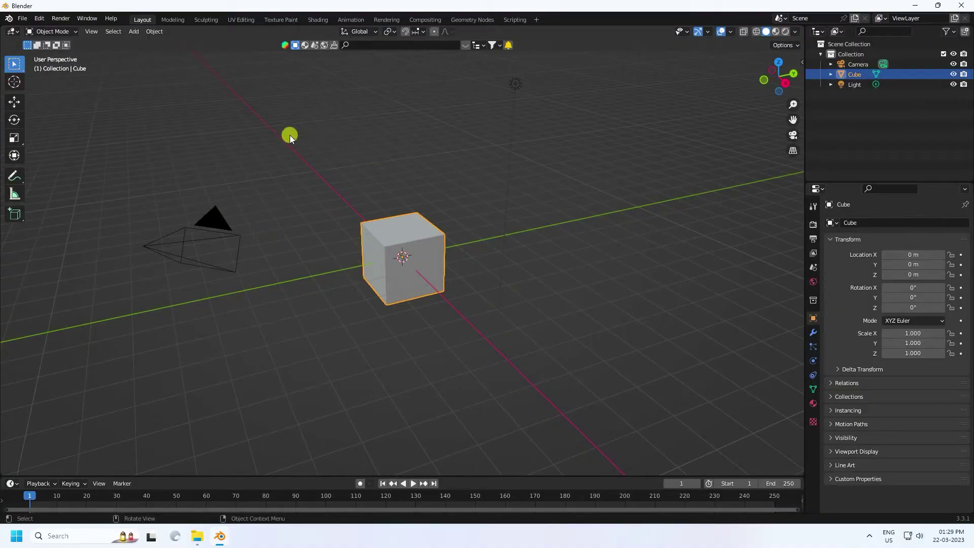
{"action": "left_click", "coordinate": [213, 238]}
{"action": "key", "text": "Delete"}
{"action": "left_click", "coordinate": [516, 85]}
{"action": "key", "text": "Delete"}
{"action": "left_click", "coordinate": [431, 230]}
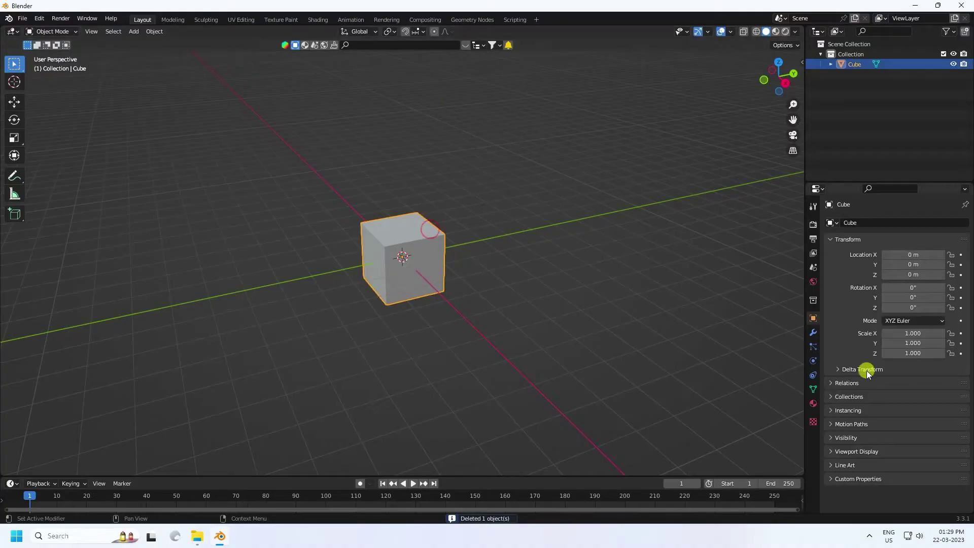
- Scale the cube to X 3, Y 0.5, Z 0.5 to form a long beam
{"action": "left_click", "coordinate": [912, 334]}
{"action": "type", "text": "3"}
{"action": "key", "text": "Return"}
{"action": "scroll", "coordinate": [275, 183], "scroll_direction": "up", "scroll_amount": 4}
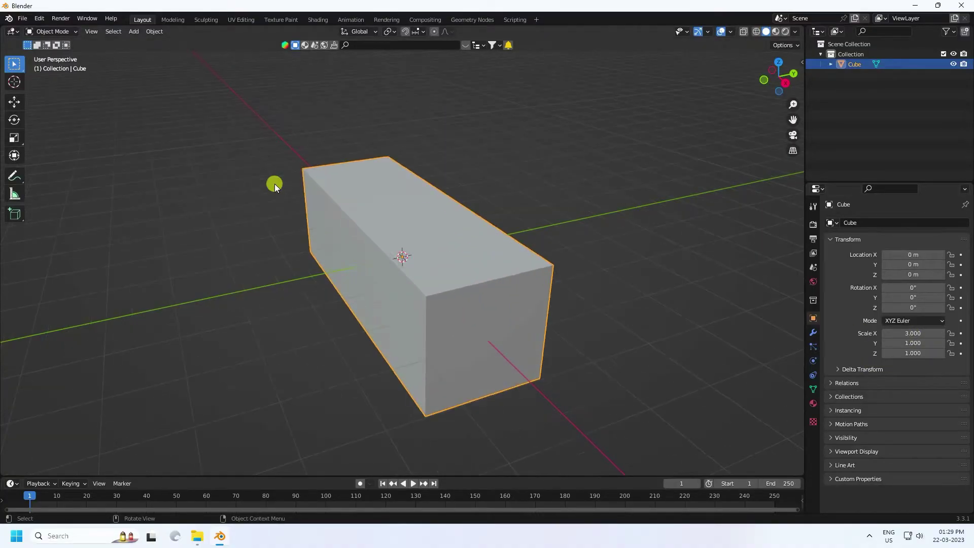
{"action": "left_click", "coordinate": [916, 341]}
{"action": "type", "text": "0.5"}
{"action": "key", "text": "Return"}
{"action": "left_click", "coordinate": [908, 354]}
{"action": "type", "text": "0"}
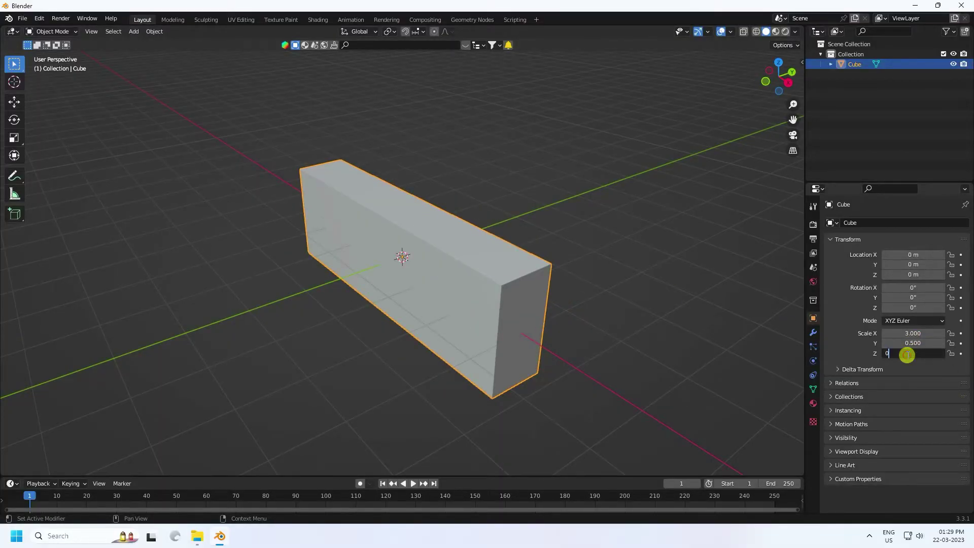
{"action": "type", "text": ".5"}
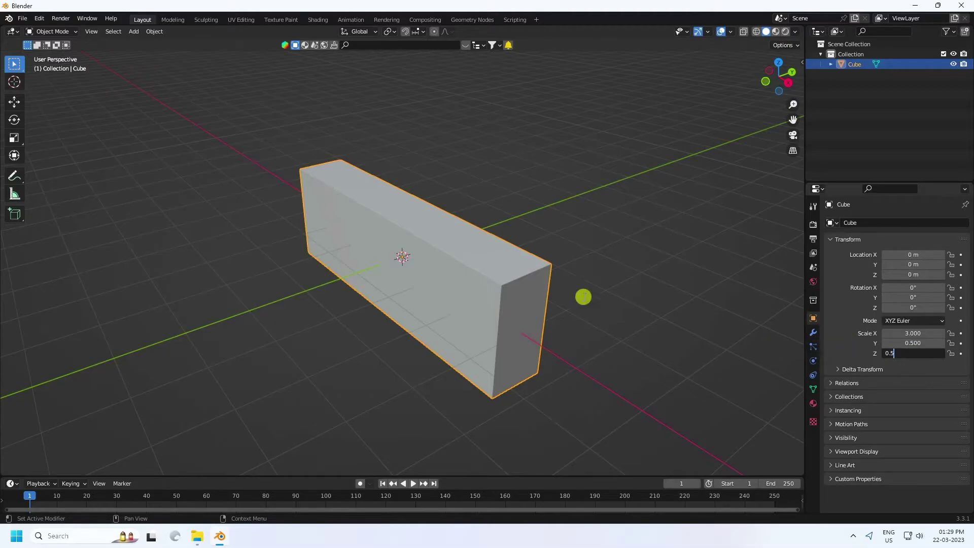
{"action": "key", "text": "Return"}
{"action": "scroll", "coordinate": [529, 287], "scroll_direction": "up", "scroll_amount": 2}
{"action": "mouse_move", "coordinate": [502, 294]}
{"action": "middle_mouse_down"}
{"action": "mouse_move", "coordinate": [461, 283]}
{"action": "mouse_move", "coordinate": [501, 291]}
{"action": "middle_mouse_up"}
- Turn on the Wireframe overlay to show the beam's edges
{"action": "left_click", "coordinate": [731, 32]}
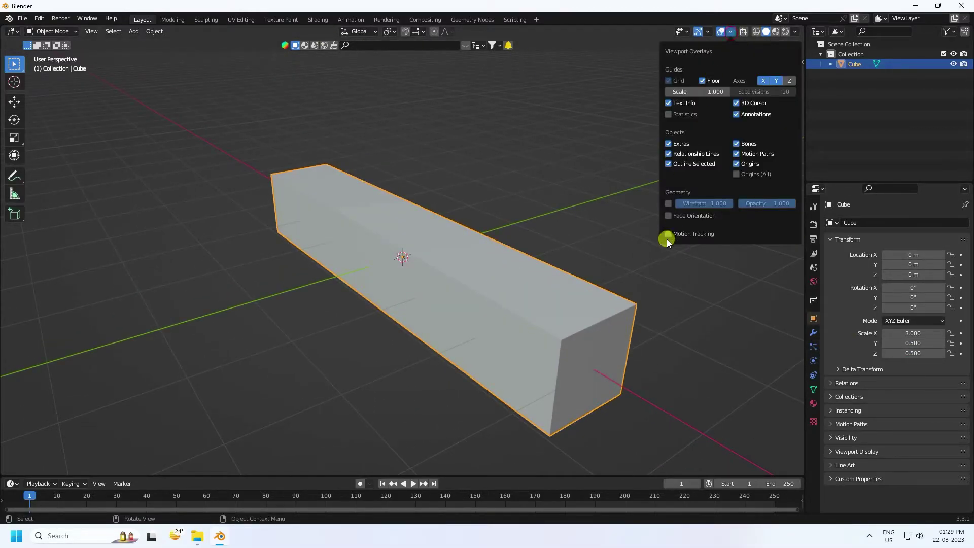
{"action": "left_click", "coordinate": [668, 203]}
{"action": "left_click", "coordinate": [586, 203]}
{"action": "middle_click_drag", "start_coordinate": [564, 334], "coordinate": [540, 317]}
- Add a Bevel modifier to the beam in the Modifier tab
{"action": "left_click", "coordinate": [814, 332]}
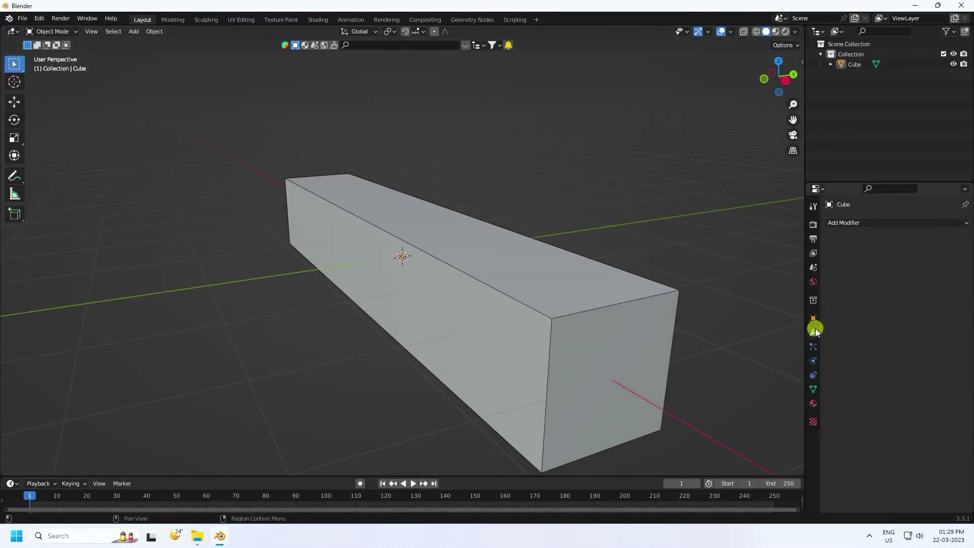
{"action": "left_click", "coordinate": [852, 222]}
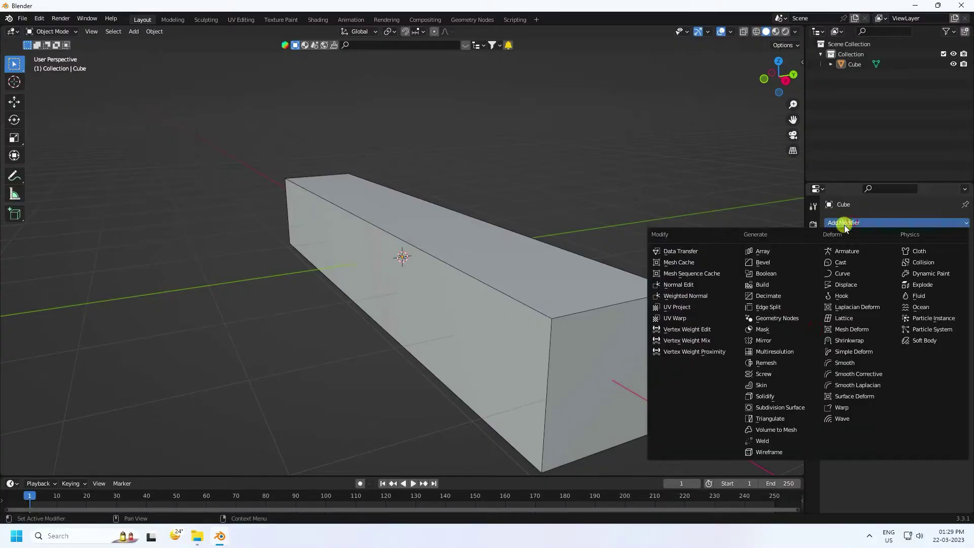
{"action": "left_click", "coordinate": [767, 264]}
{"action": "mouse_move", "coordinate": [651, 322]}
{"action": "middle_mouse_down"}
{"action": "mouse_move", "coordinate": [681, 331]}
{"action": "mouse_move", "coordinate": [658, 325]}
{"action": "middle_mouse_up"}
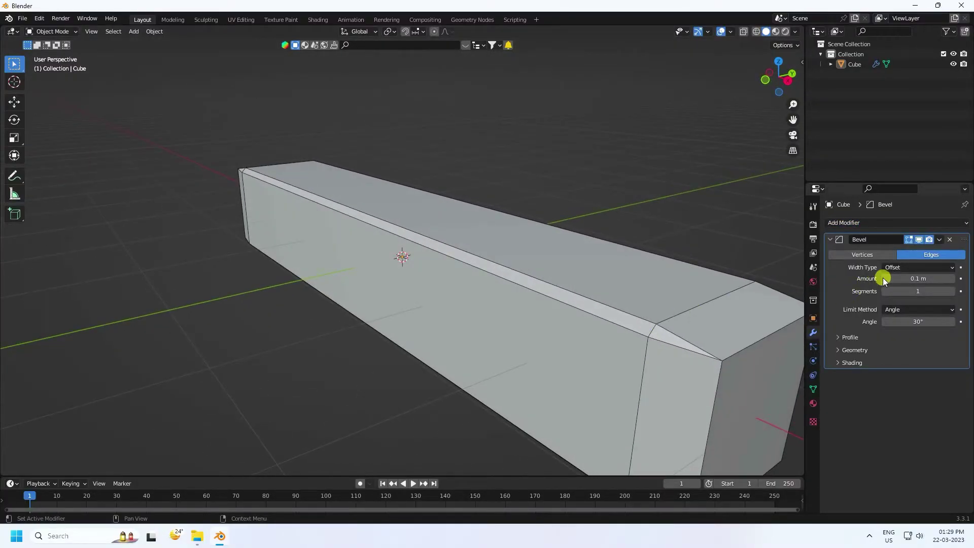
- Set the bevel Amount to 0.05 m and Segments to 10, then reselect the beam
{"action": "left_click_drag", "start_coordinate": [884, 279], "coordinate": [884, 279]}
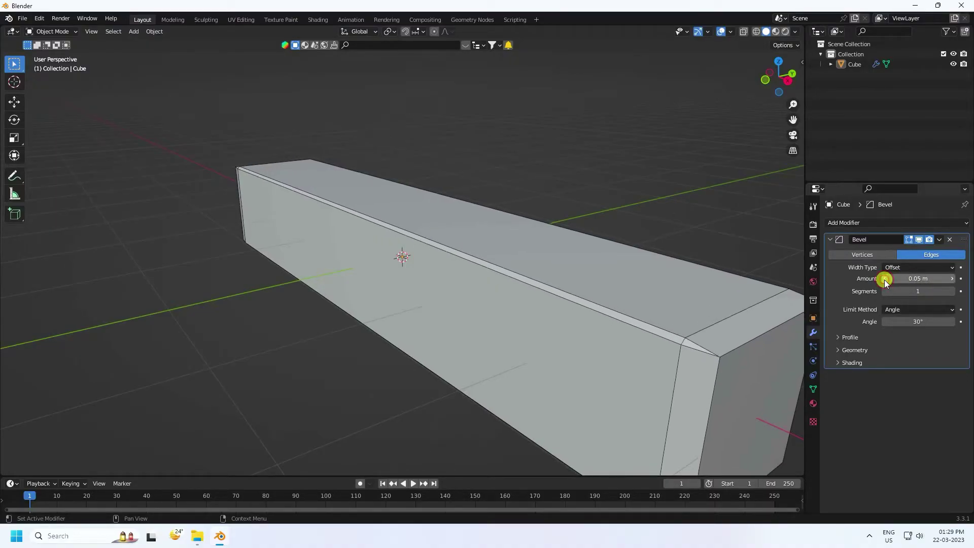
{"action": "left_click", "coordinate": [952, 291]}
{"action": "left_click", "coordinate": [951, 291]}
{"action": "left_click", "coordinate": [952, 292]}
{"action": "left_click", "coordinate": [951, 291]}
{"action": "left_click", "coordinate": [952, 291]}
{"action": "left_click", "coordinate": [952, 292]}
{"action": "left_click", "coordinate": [952, 291]}
{"action": "left_click", "coordinate": [952, 292]}
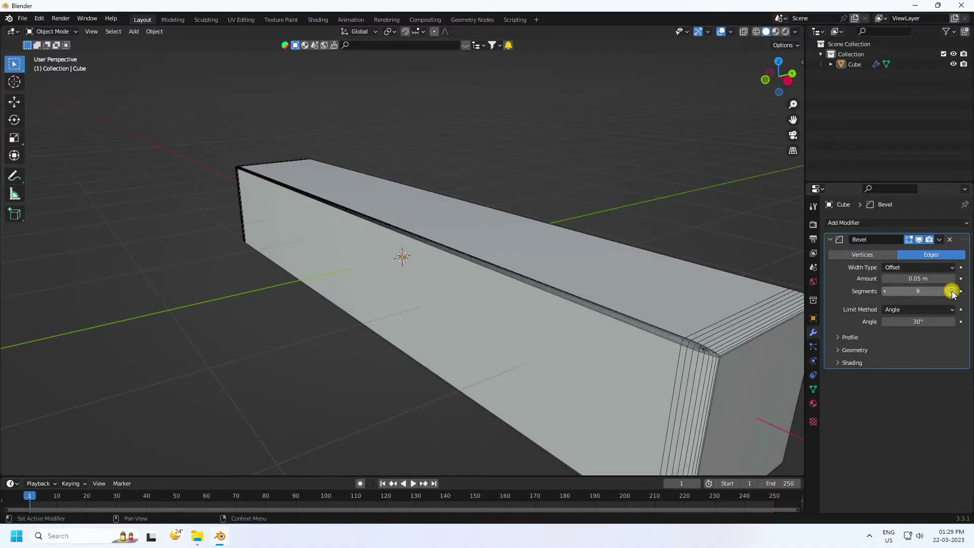
{"action": "left_click", "coordinate": [951, 291]}
{"action": "mouse_move", "coordinate": [611, 320]}
{"action": "middle_mouse_down"}
{"action": "mouse_move", "coordinate": [577, 319]}
{"action": "mouse_move", "coordinate": [718, 330]}
{"action": "mouse_move", "coordinate": [618, 318]}
{"action": "middle_mouse_up"}
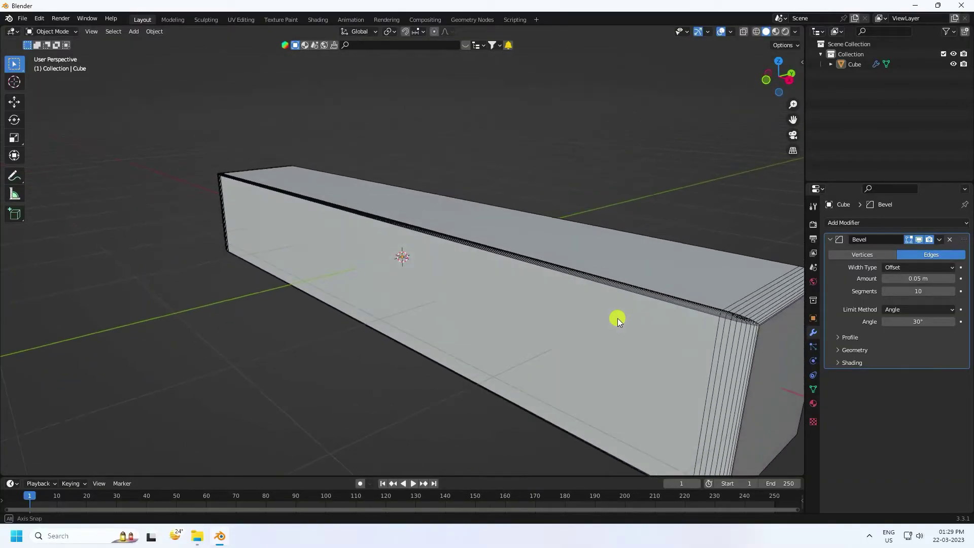
{"action": "left_click", "coordinate": [857, 65]}
- Apply the beam's scale with Object > Apply > Scale
{"action": "left_click", "coordinate": [154, 31]}
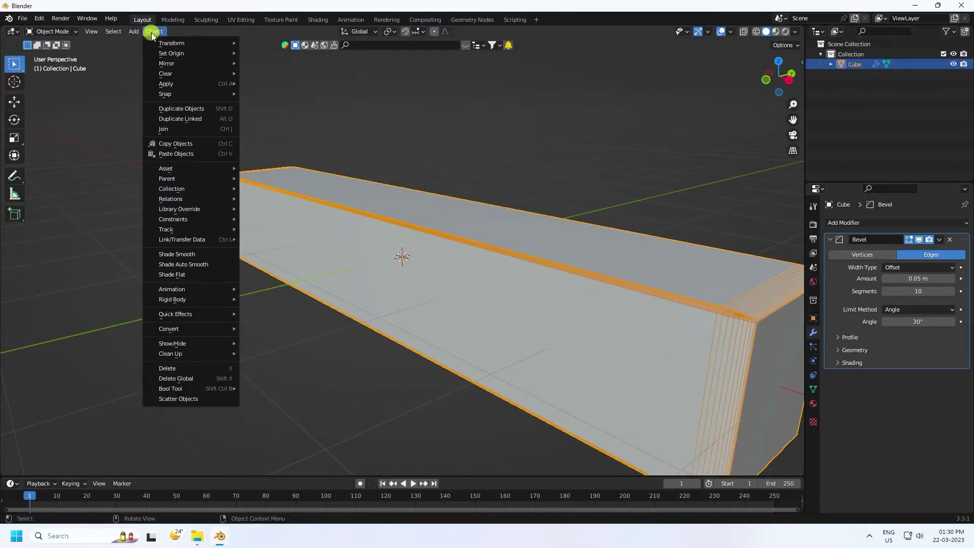
{"action": "mouse_move", "coordinate": [171, 87]}
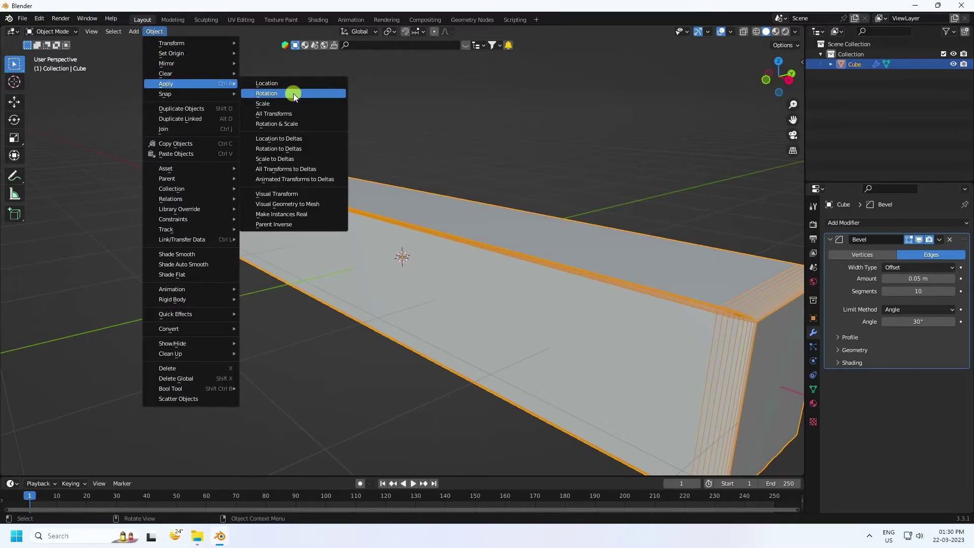
{"action": "left_click", "coordinate": [272, 105]}
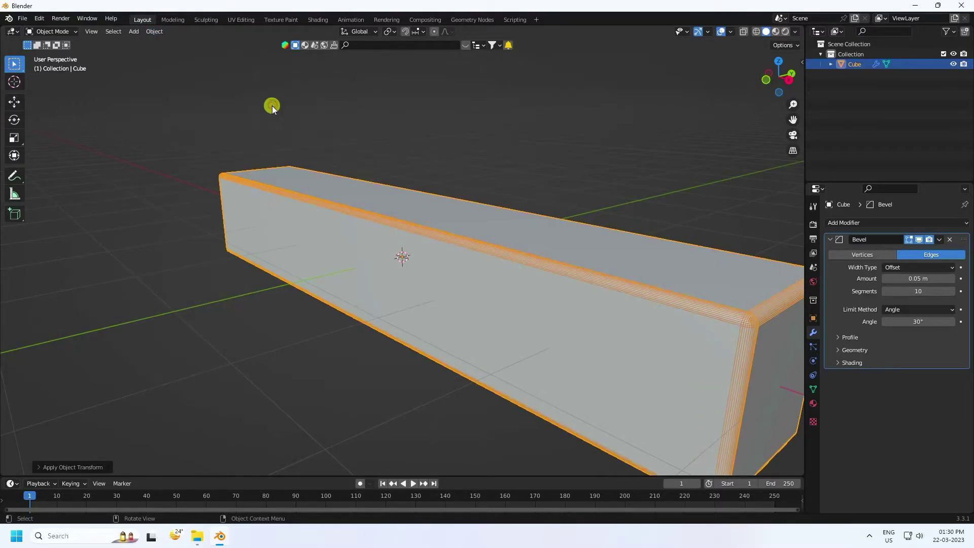
{"action": "middle_click_drag", "start_coordinate": [672, 368], "coordinate": [446, 226]}
{"action": "scroll", "coordinate": [447, 225], "scroll_direction": "up", "scroll_amount": 5}
{"action": "scroll", "coordinate": [544, 243], "scroll_direction": "down", "scroll_amount": 6}
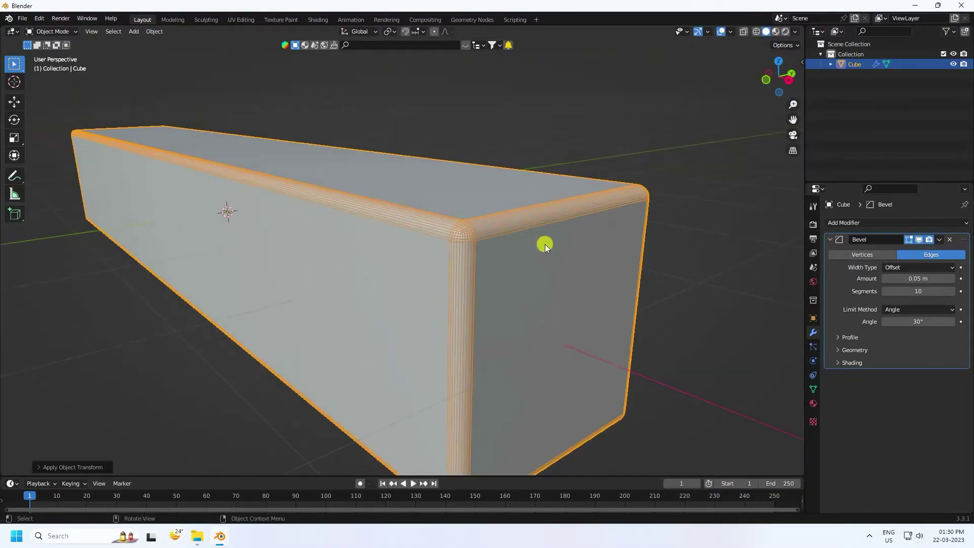
- Inspect the evenly rounded bevel corners up close, then reselect the beam
{"action": "left_click", "coordinate": [547, 138]}
{"action": "scroll", "coordinate": [474, 220], "scroll_direction": "up", "scroll_amount": 5}
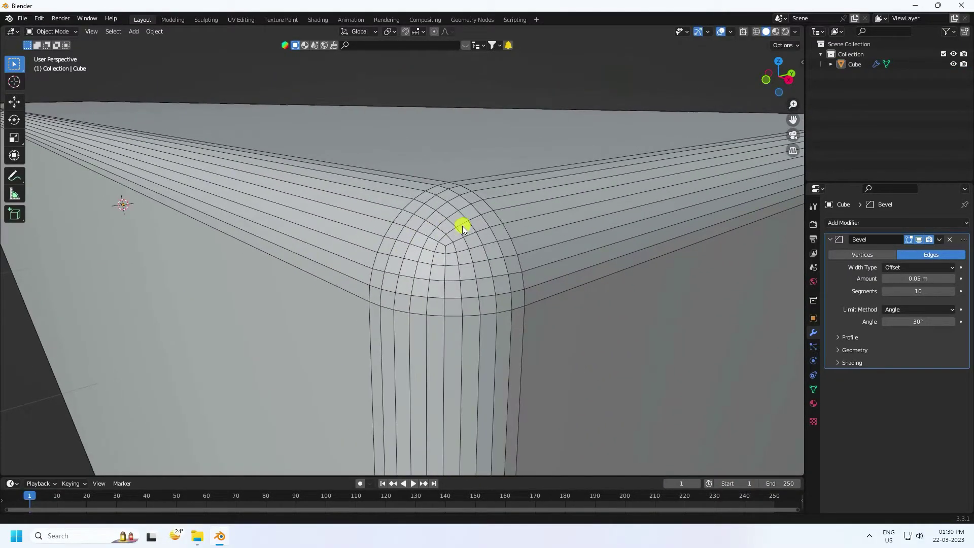
{"action": "scroll", "coordinate": [460, 236], "scroll_direction": "down", "scroll_amount": 5}
{"action": "scroll", "coordinate": [461, 235], "scroll_direction": "down", "scroll_amount": 5}
{"action": "middle_click_drag", "start_coordinate": [428, 266], "coordinate": [294, 241]}
{"action": "scroll", "coordinate": [396, 242], "scroll_direction": "up", "scroll_amount": 3}
{"action": "left_click", "coordinate": [395, 242]}
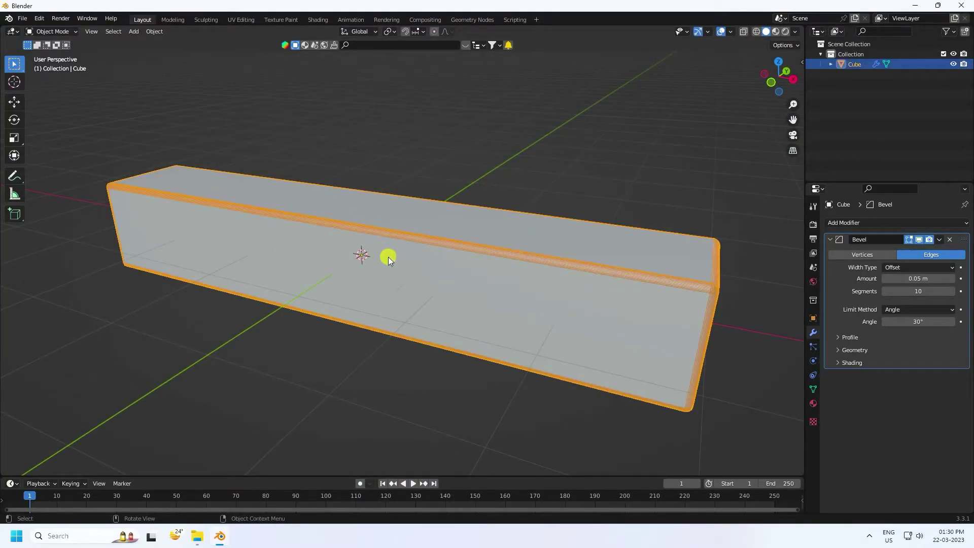
- Duplicate the beam with copy-paste and rotate the copy 90° around Z
{"action": "key", "text": "ctrl+c"}
{"action": "key", "text": "ctrl+v"}
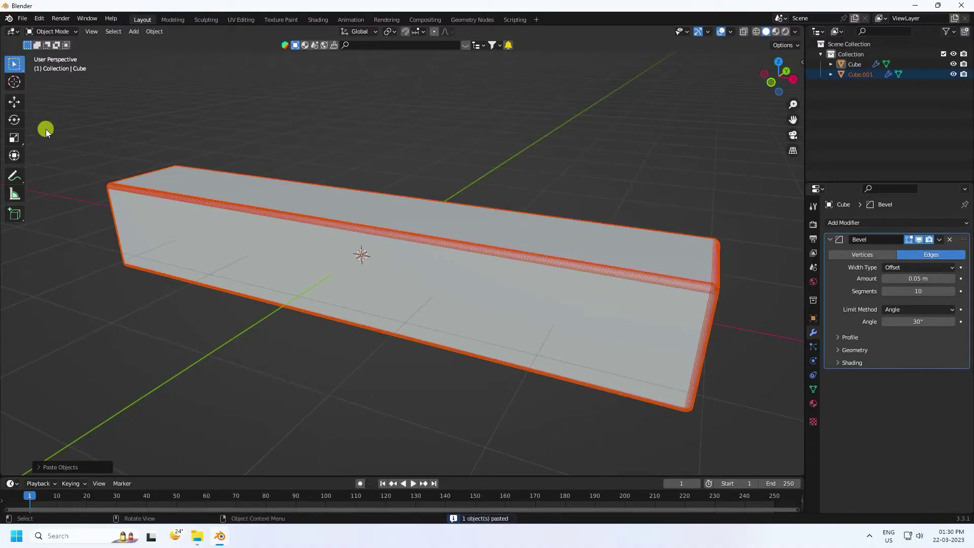
{"action": "left_click", "coordinate": [15, 118]}
{"action": "left_click_drag", "start_coordinate": [351, 270], "coordinate": [403, 277]}
{"action": "left_click", "coordinate": [35, 463]}
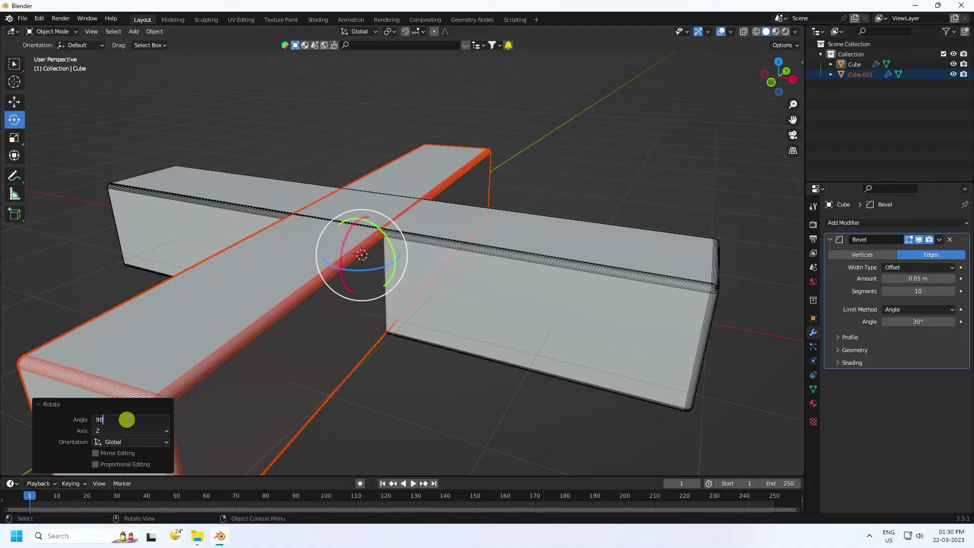
{"action": "key", "text": "Return"}
{"action": "left_click", "coordinate": [14, 101]}
- Scale Cube.001 to 1.05 on Z so it sits slightly taller
{"action": "left_click", "coordinate": [306, 326]}
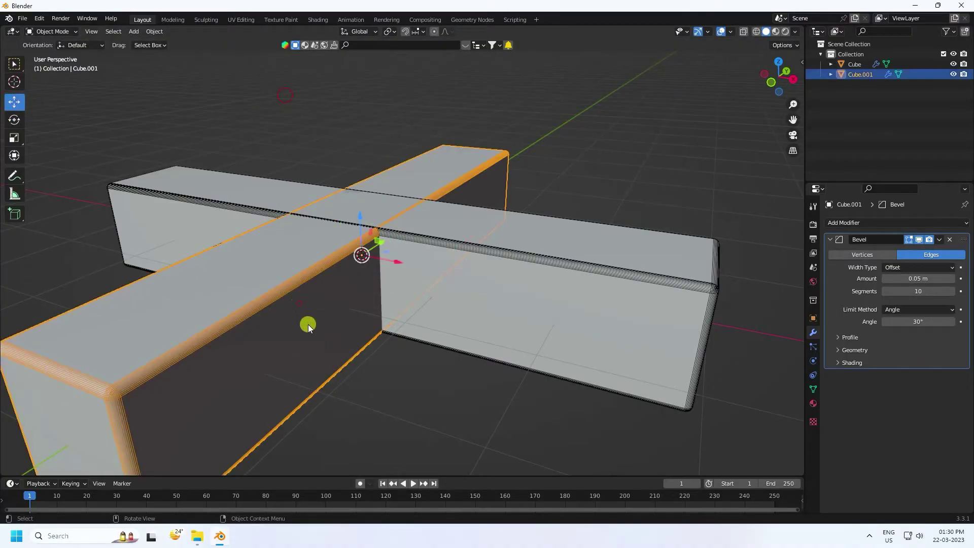
{"action": "middle_click_drag", "start_coordinate": [306, 326], "coordinate": [299, 392]}
{"action": "left_click", "coordinate": [813, 318]}
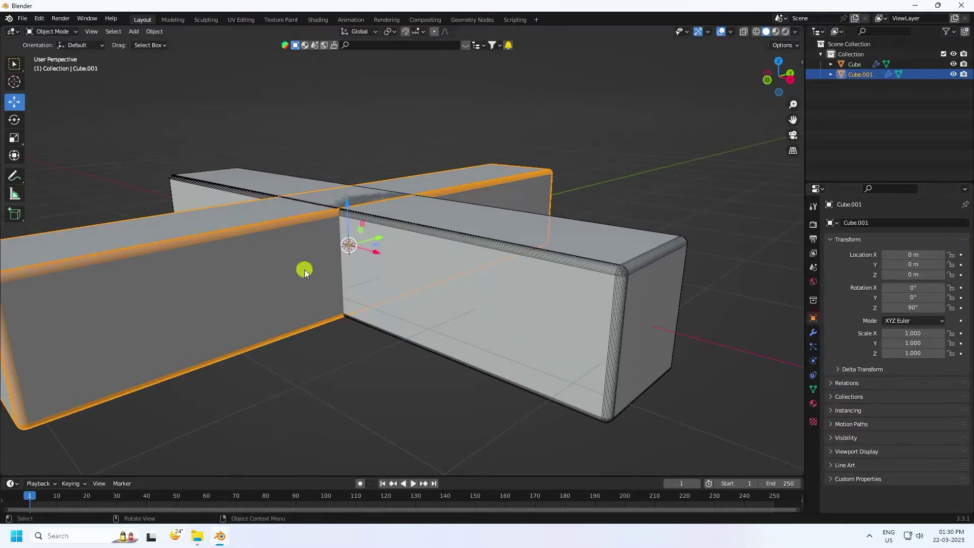
{"action": "left_click", "coordinate": [940, 353]}
{"action": "left_click", "coordinate": [939, 352]}
{"action": "left_click", "coordinate": [939, 352]}
{"action": "left_click", "coordinate": [940, 352]}
{"action": "left_click", "coordinate": [940, 353]}
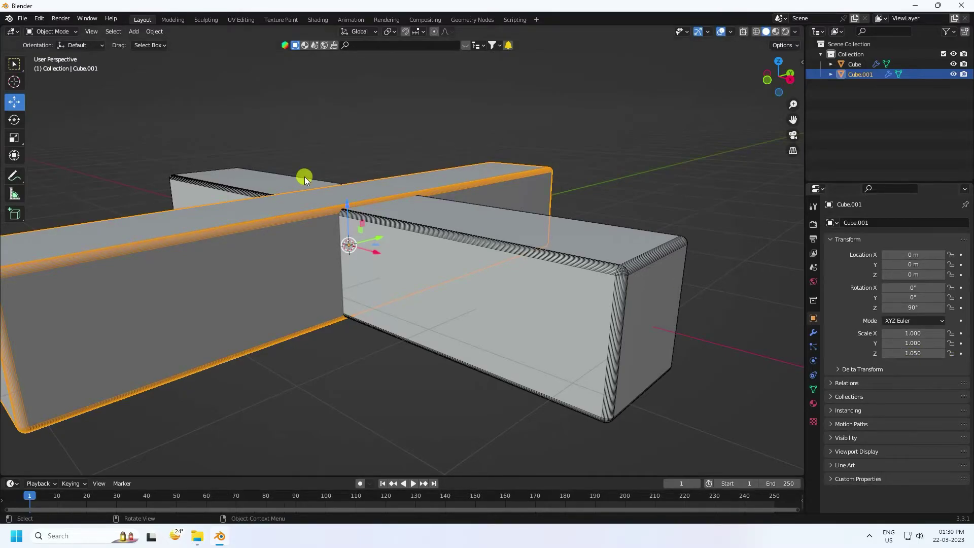
- Deselect the crossbeam and inspect the plus-shaped junction of the two beams
{"action": "middle_click_drag", "start_coordinate": [304, 176], "coordinate": [321, 175]}
{"action": "left_click", "coordinate": [364, 132]}
{"action": "scroll", "coordinate": [363, 200], "scroll_direction": "up", "scroll_amount": 5}
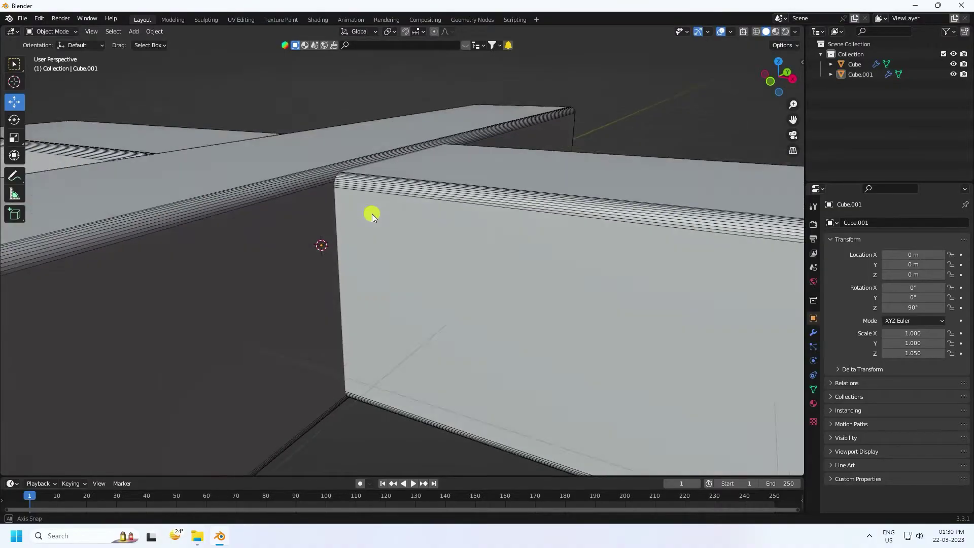
{"action": "mouse_move", "coordinate": [371, 221]}
{"action": "middle_mouse_down"}
{"action": "mouse_move", "coordinate": [337, 163]}
{"action": "mouse_move", "coordinate": [372, 233]}
{"action": "mouse_move", "coordinate": [397, 233]}
{"action": "mouse_move", "coordinate": [377, 226]}
{"action": "middle_mouse_up"}
{"action": "scroll", "coordinate": [373, 231], "scroll_direction": "down", "scroll_amount": 8}
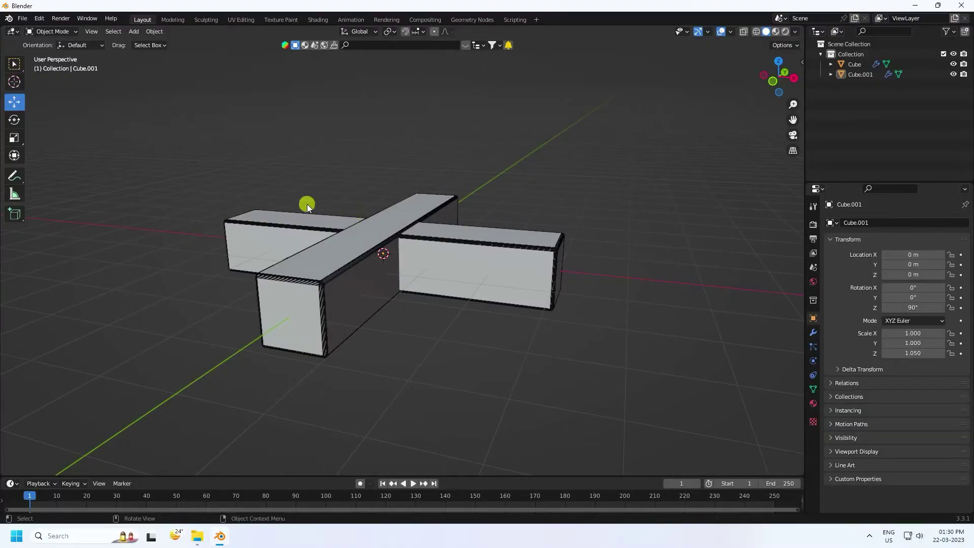
- Add an Arrows empty at the centre of the cross
{"action": "left_click", "coordinate": [134, 32]}
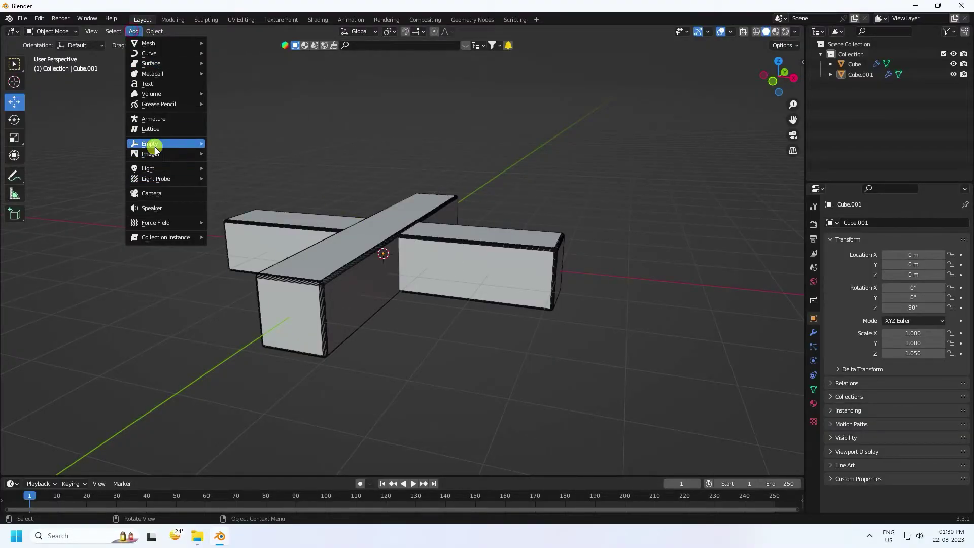
{"action": "mouse_move", "coordinate": [154, 148]}
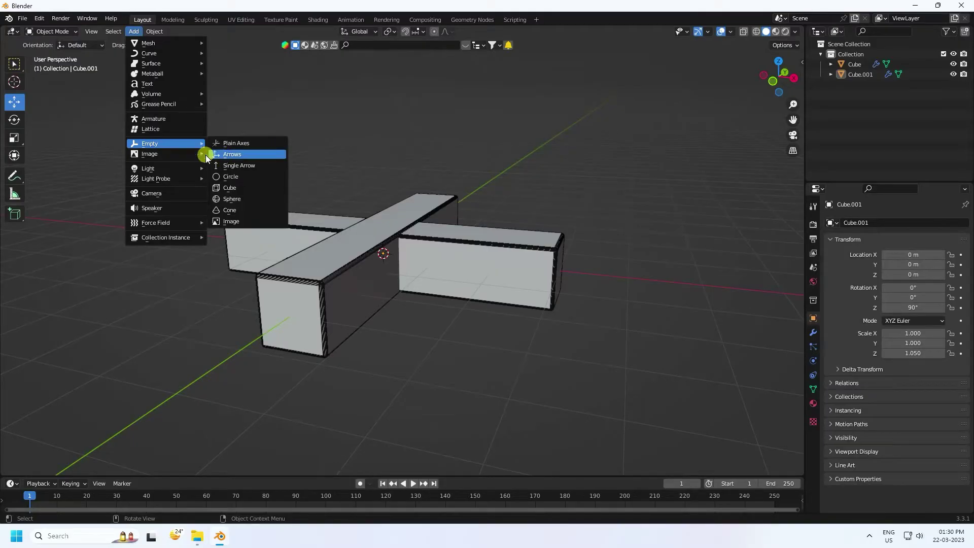
{"action": "left_click", "coordinate": [246, 154]}
- Parent Cube and Cube.001 under the Empty in the Outliner, then select the Empty
{"action": "left_click", "coordinate": [859, 75]}
{"action": "left_click", "coordinate": [855, 64], "text": "shift"}
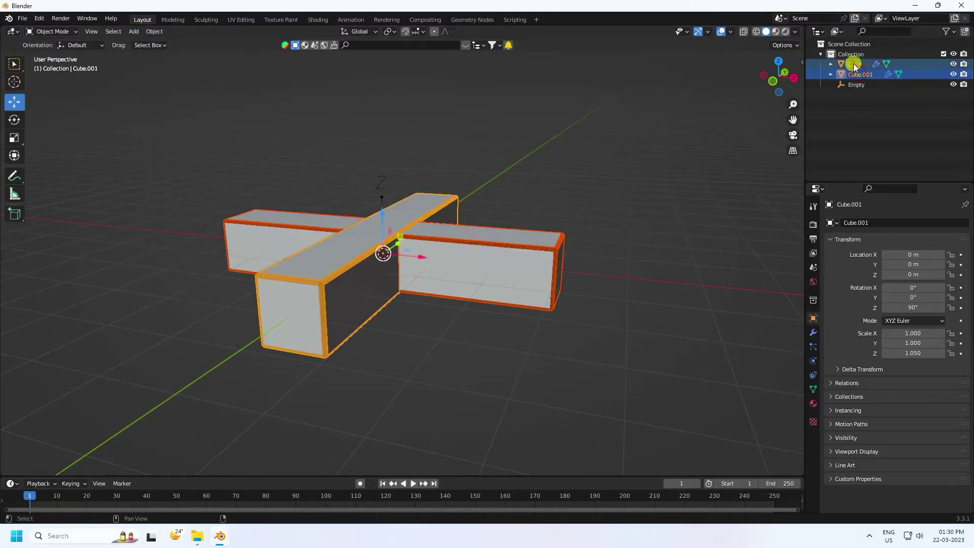
{"action": "scroll", "coordinate": [384, 229], "scroll_direction": "up", "scroll_amount": 3}
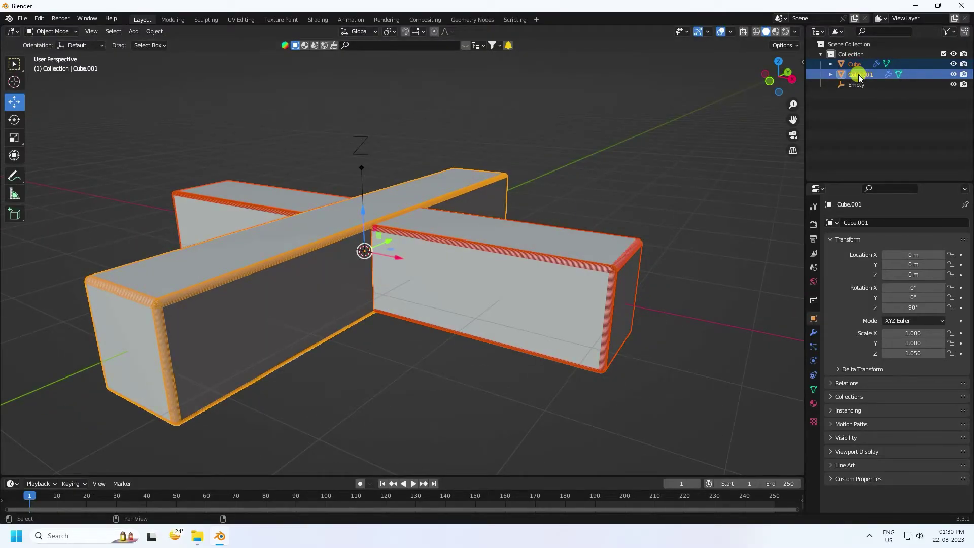
{"action": "left_click_drag", "start_coordinate": [862, 85], "coordinate": [861, 85]}
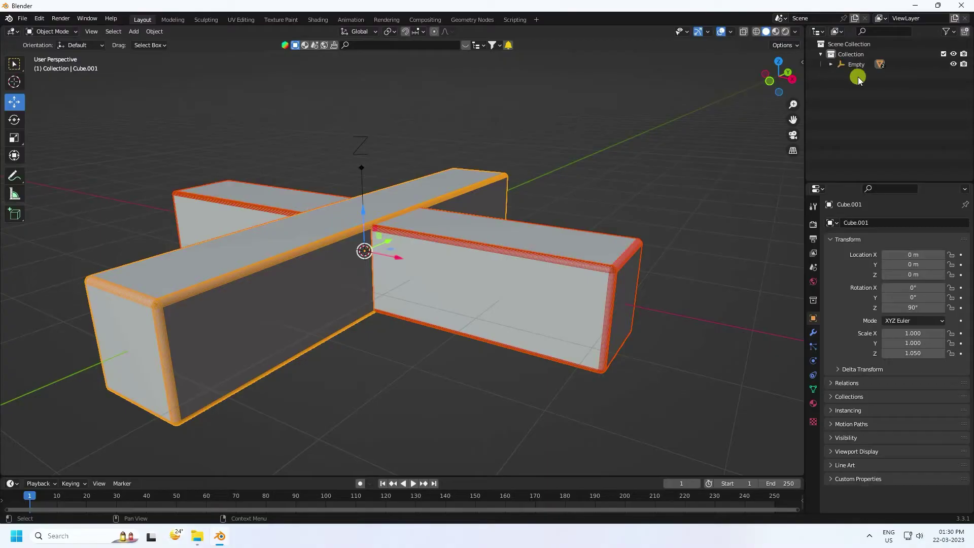
{"action": "left_click", "coordinate": [856, 66]}
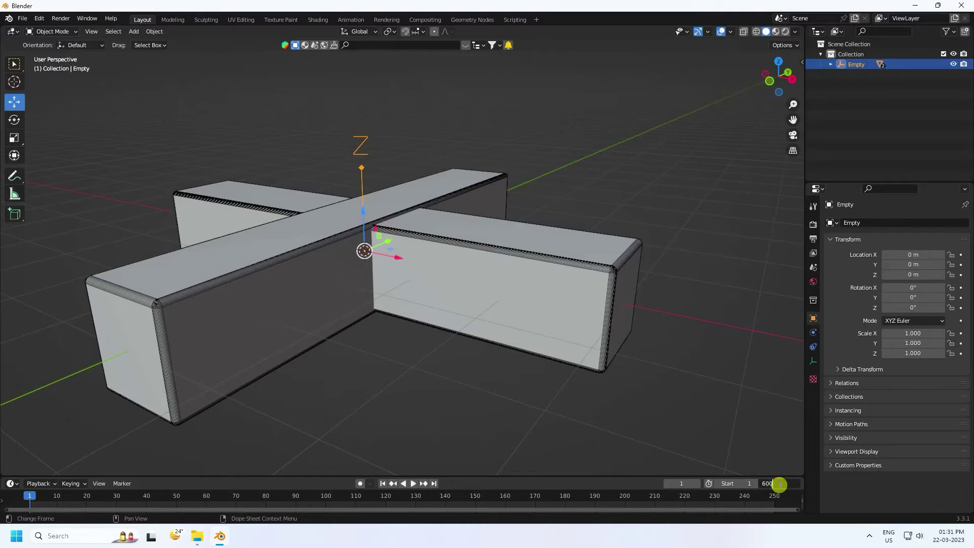
- Set the end frame to 600 and keyframe the Empty's Z rotation at frame 1
{"action": "key", "text": "Return"}
{"action": "left_click_drag", "start_coordinate": [312, 509], "coordinate": [818, 511]}
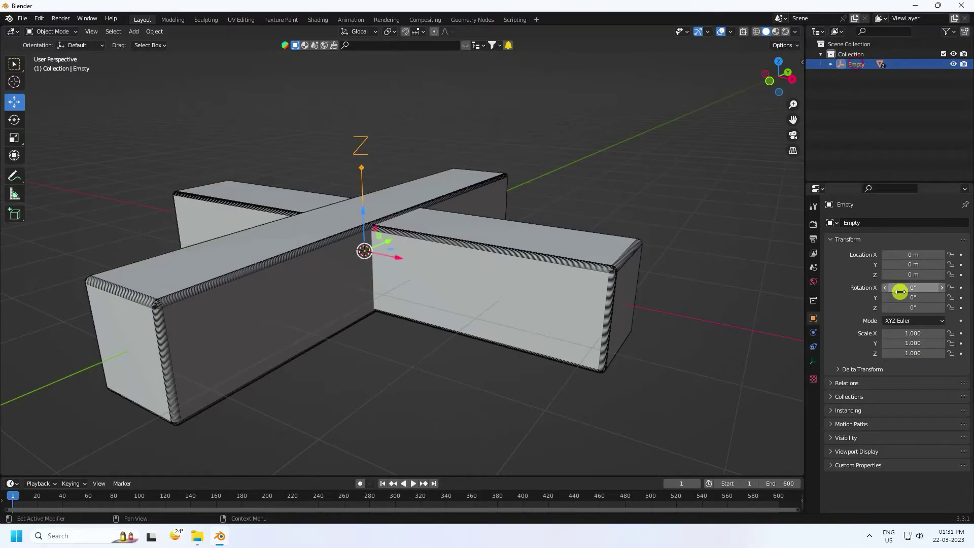
{"action": "mouse_move", "coordinate": [903, 307]}
{"action": "left_mouse_down"}
{"action": "mouse_move", "coordinate": [782, 278]}
{"action": "mouse_move", "coordinate": [163, 274]}
{"action": "mouse_move", "coordinate": [403, 235]}
{"action": "mouse_move", "coordinate": [910, 310]}
{"action": "left_mouse_up"}
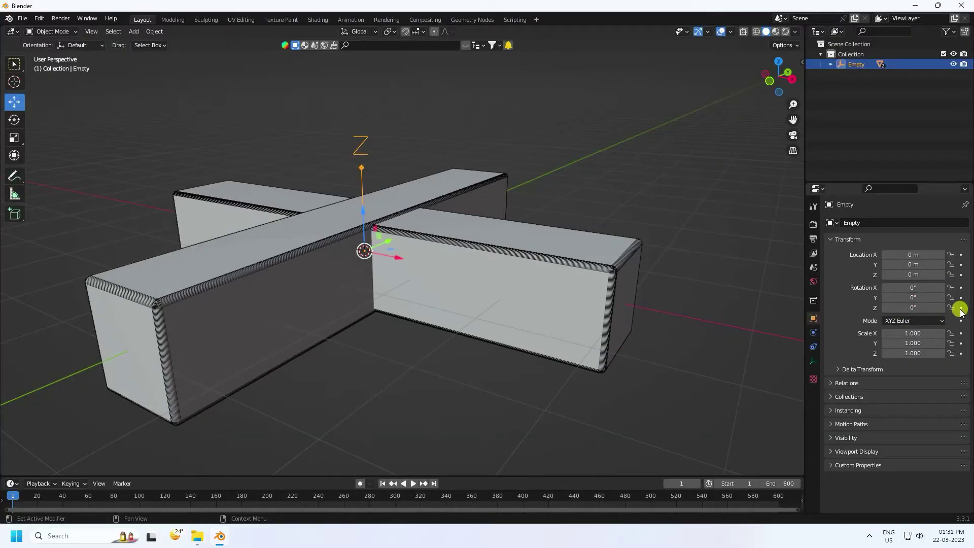
{"action": "left_click", "coordinate": [961, 308]}
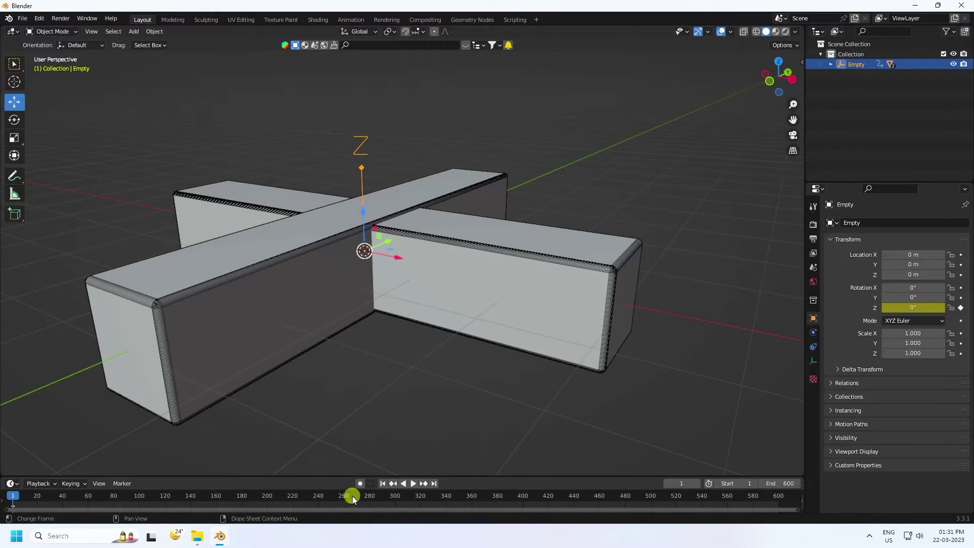
- Keyframe a 720° Z rotation at frame 280 and start playback
{"action": "left_click_drag", "start_coordinate": [351, 476], "coordinate": [361, 448]}
{"action": "left_click", "coordinate": [369, 468]}
{"action": "double_click", "coordinate": [912, 309]}
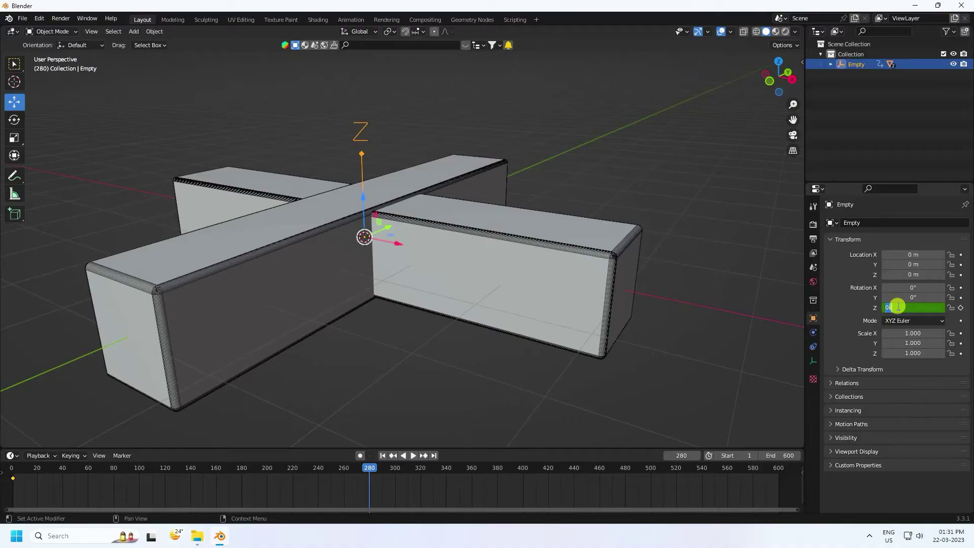
{"action": "key", "text": "Return"}
{"action": "left_click", "coordinate": [961, 307]}
{"action": "key", "text": "space"}
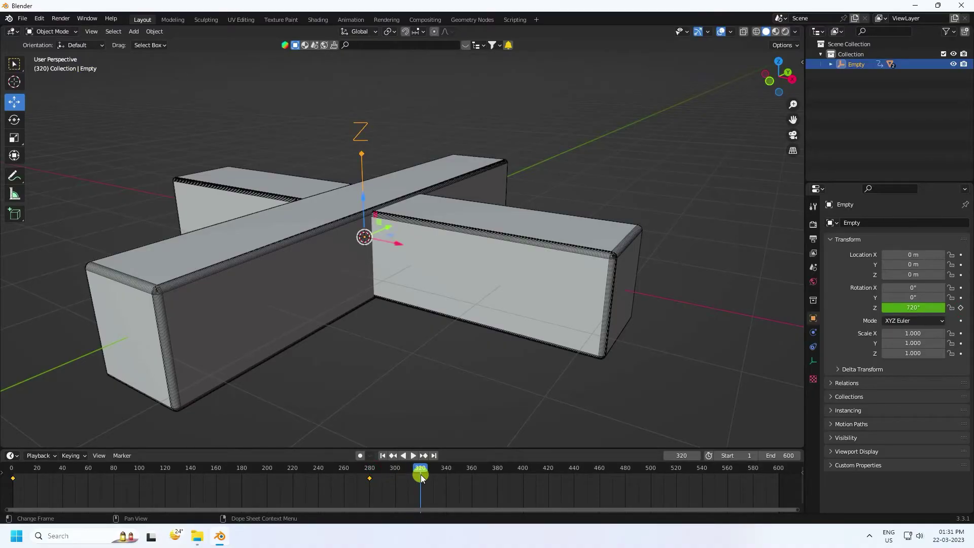
- Add hold keyframes for the Z rotation at frames 320 and 600
{"action": "left_click", "coordinate": [960, 307]}
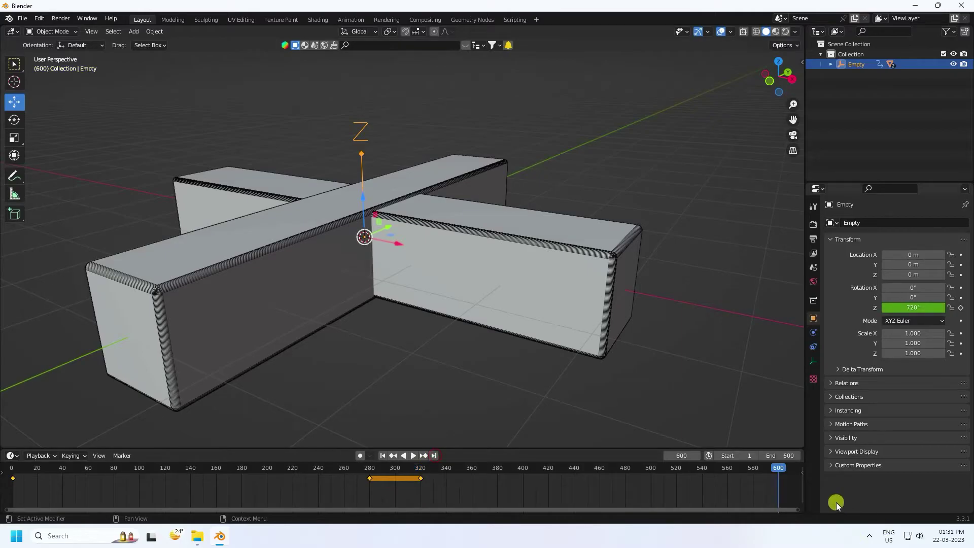
{"action": "left_click", "coordinate": [906, 308]}
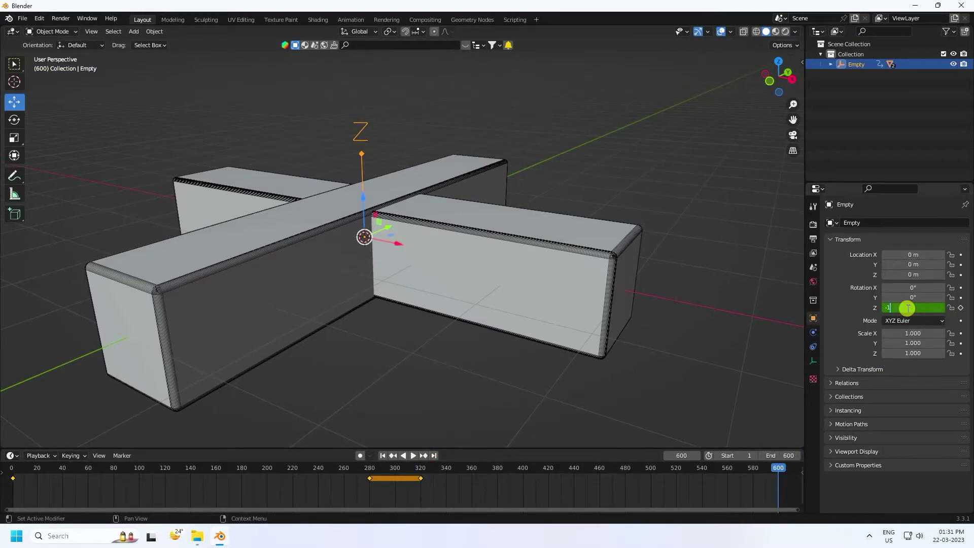
{"action": "type", "text": "-1"}
{"action": "key", "text": "Return"}
{"action": "left_click", "coordinate": [961, 308]}
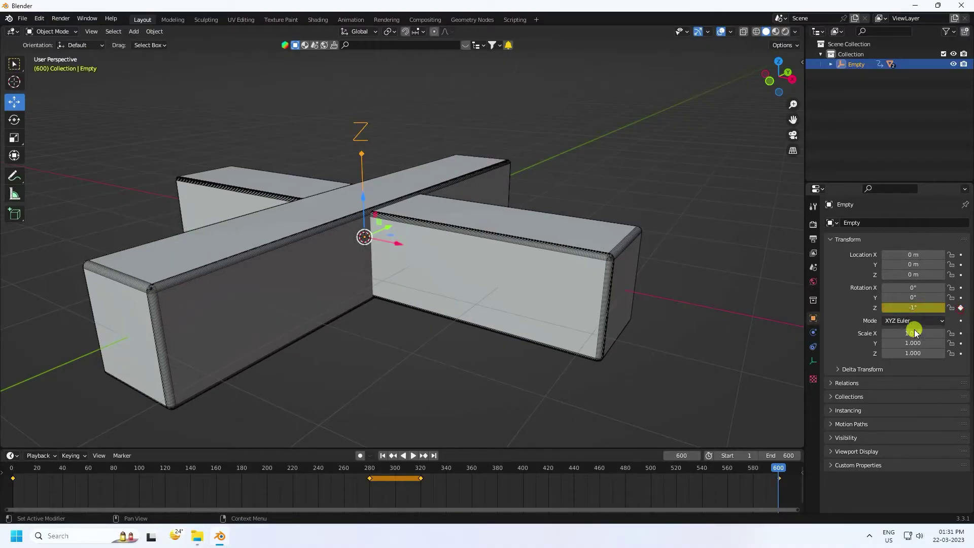
- Rewind to frame 1 and play the spinning cross animation
{"action": "middle_click_drag", "start_coordinate": [711, 309], "coordinate": [586, 311]}
{"action": "scroll", "coordinate": [587, 312], "scroll_direction": "down", "scroll_amount": 4}
{"action": "left_click", "coordinate": [384, 456]}
{"action": "left_click", "coordinate": [536, 350]}
{"action": "left_click", "coordinate": [413, 456]}
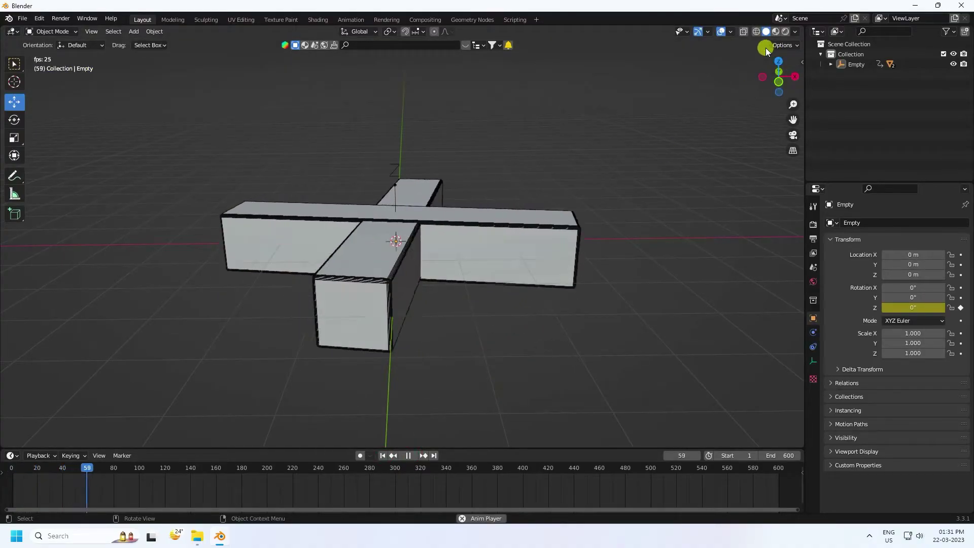
- Turn off the Wireframe overlay
{"action": "left_click", "coordinate": [731, 32]}
{"action": "left_click", "coordinate": [670, 203]}
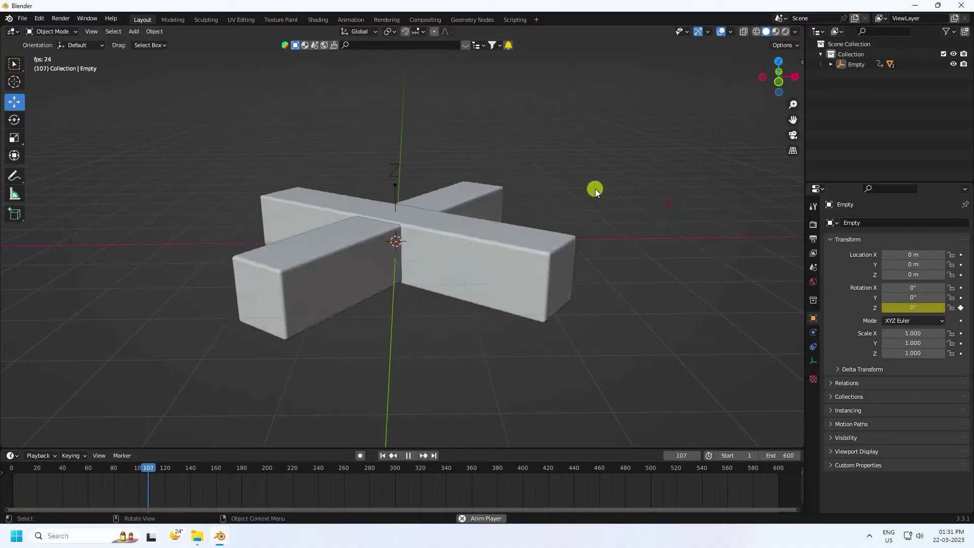
{"action": "left_click", "coordinate": [582, 143]}
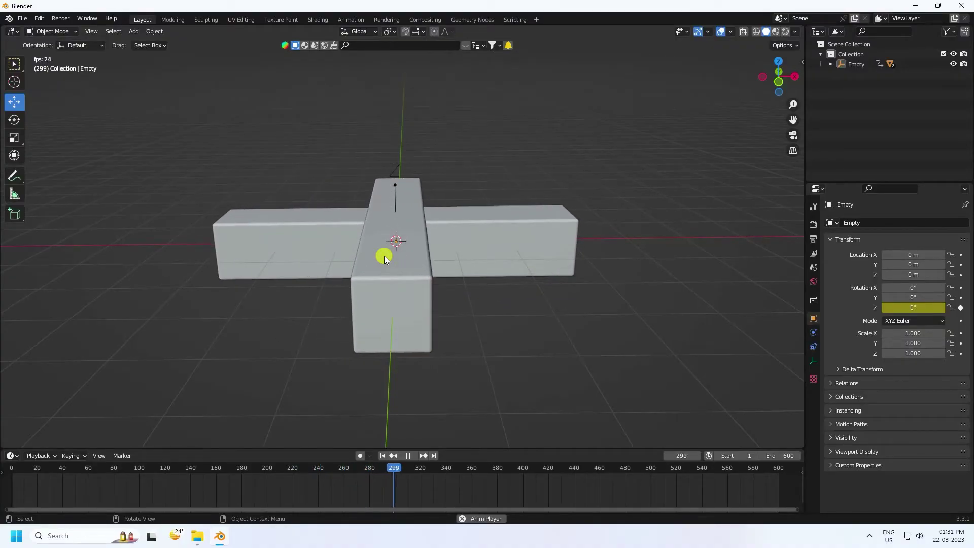
- Add a mesh plane and scale it to 10
{"action": "left_click", "coordinate": [136, 32]}
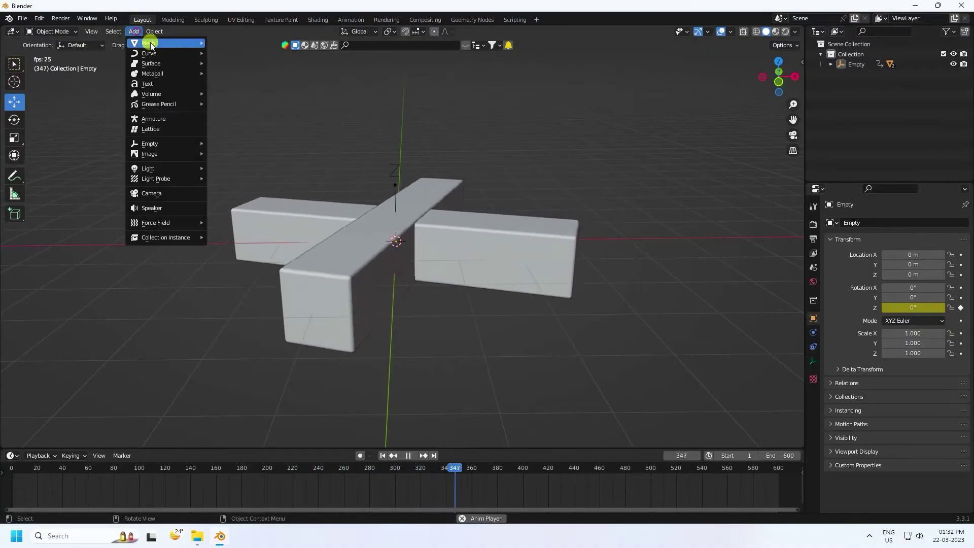
{"action": "mouse_move", "coordinate": [148, 42]}
{"action": "left_click", "coordinate": [267, 43]}
{"action": "scroll", "coordinate": [404, 315], "scroll_direction": "down", "scroll_amount": 6}
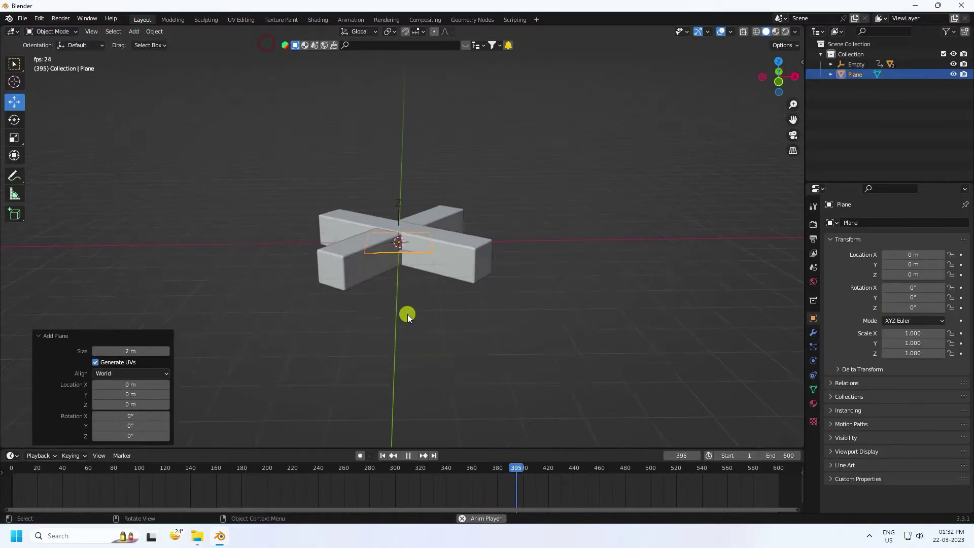
{"action": "middle_click_drag", "start_coordinate": [404, 313], "coordinate": [394, 312]}
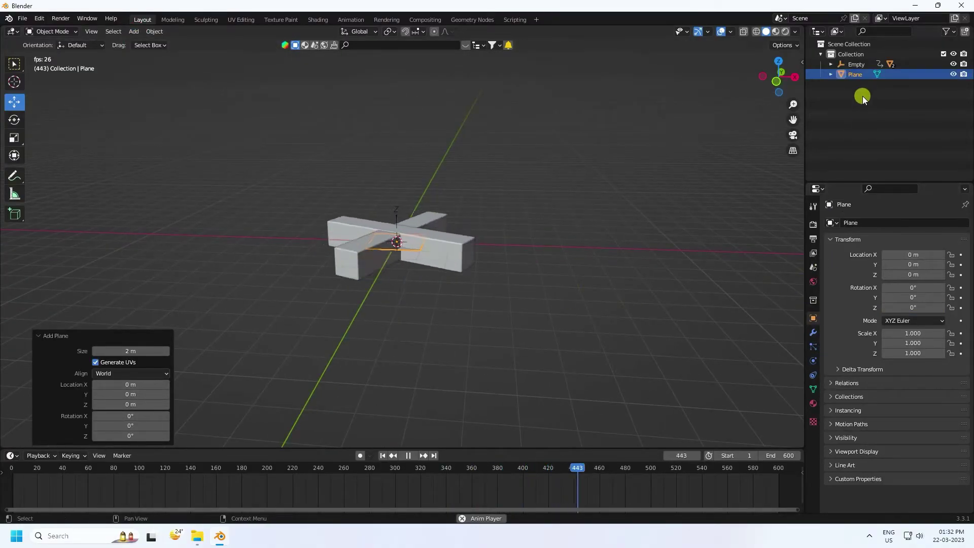
{"action": "left_click", "coordinate": [913, 334]}
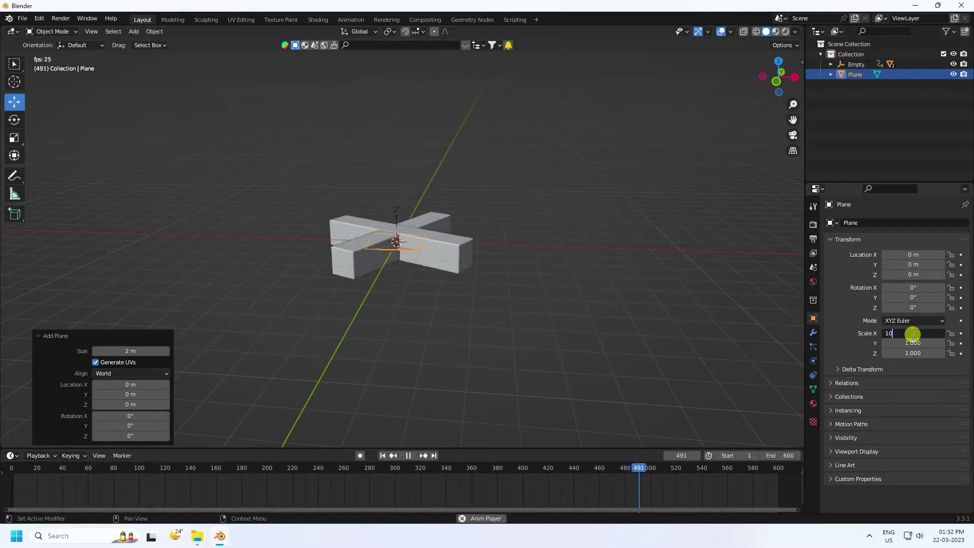
{"action": "type", "text": "10"}
{"action": "key", "text": "Return"}
{"action": "key", "text": "ctrl+v"}
{"action": "key", "text": "ctrl+v"}
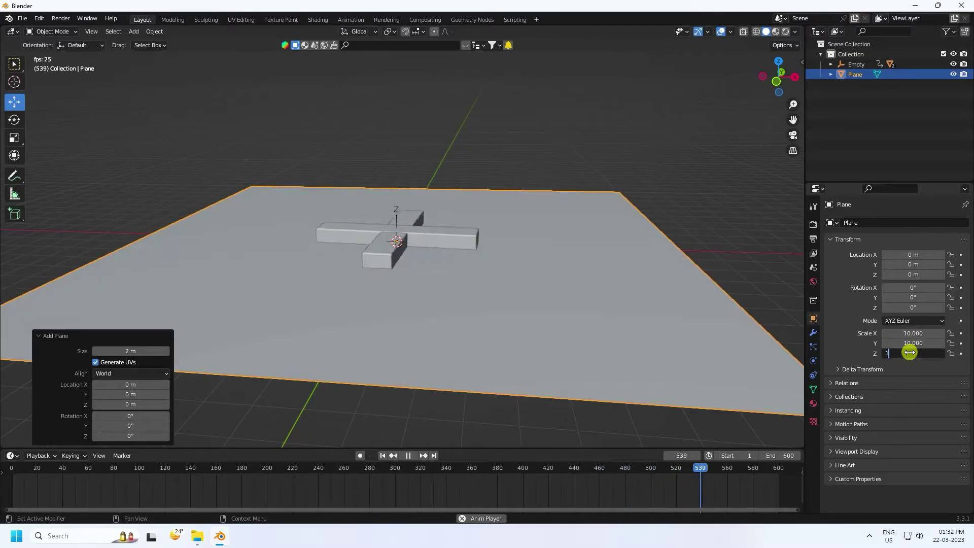
- Stop playback at frame 1 and turn the Wireframe overlay back on
{"action": "left_click", "coordinate": [408, 455]}
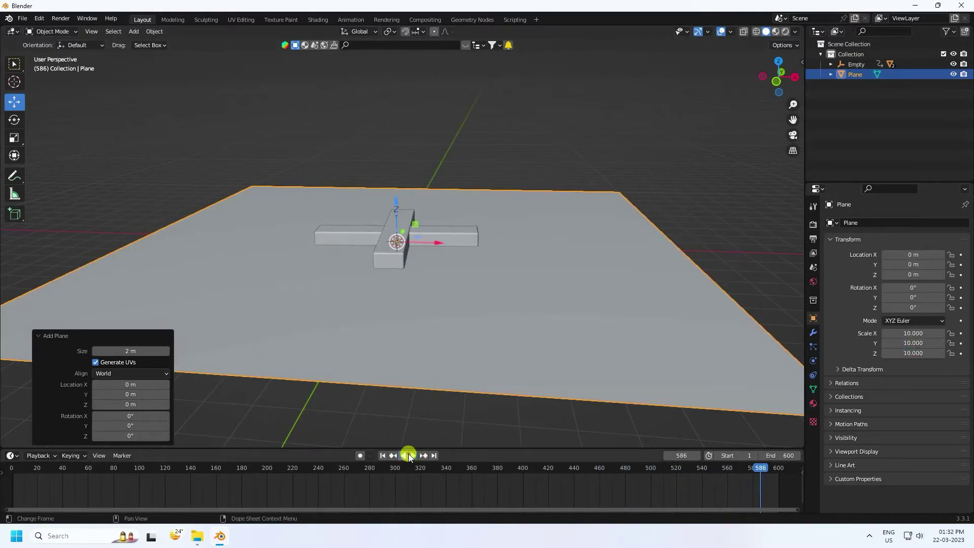
{"action": "left_click", "coordinate": [383, 456]}
{"action": "middle_click_drag", "start_coordinate": [483, 337], "coordinate": [515, 284]}
{"action": "left_click", "coordinate": [730, 32]}
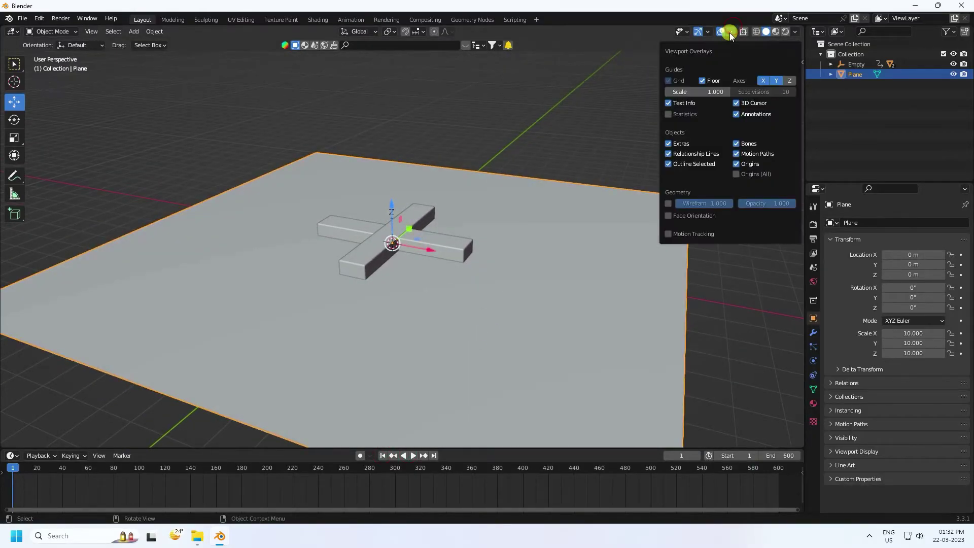
{"action": "left_click", "coordinate": [668, 203]}
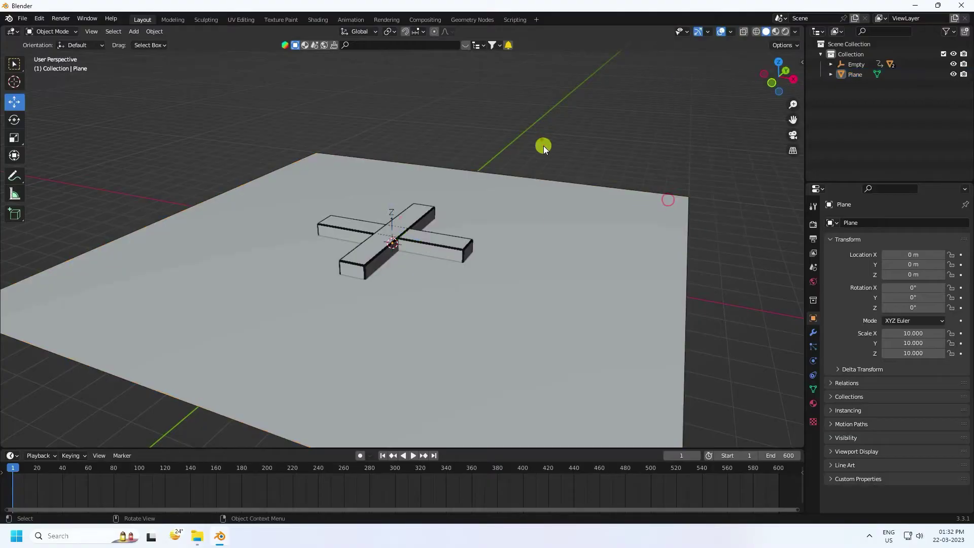
- Raise the plane along Z to about 5 m above the cross
{"action": "left_click_drag", "start_coordinate": [394, 204], "coordinate": [392, 169]}
{"action": "middle_click_drag", "start_coordinate": [391, 169], "coordinate": [397, 136]}
{"action": "mouse_move", "coordinate": [397, 136]}
{"action": "left_mouse_down"}
{"action": "mouse_move", "coordinate": [396, 102]}
{"action": "mouse_move", "coordinate": [400, 120]}
{"action": "left_mouse_up"}
{"action": "middle_click_drag", "start_coordinate": [399, 120], "coordinate": [354, 211]}
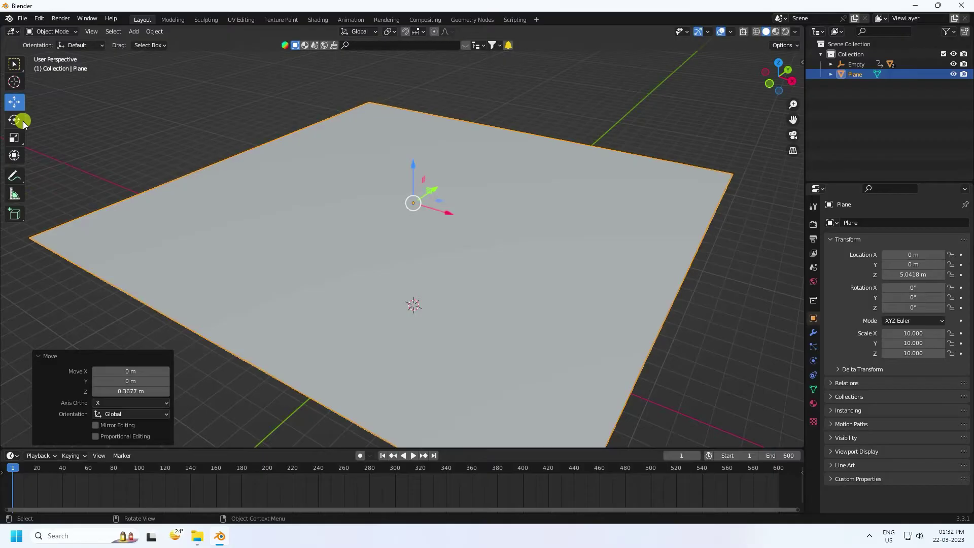
- In Edit Mode, subdivide the plane twice, first with 10 cuts and then 5 cuts
{"action": "left_click", "coordinate": [48, 32]}
{"action": "left_click", "coordinate": [60, 55]}
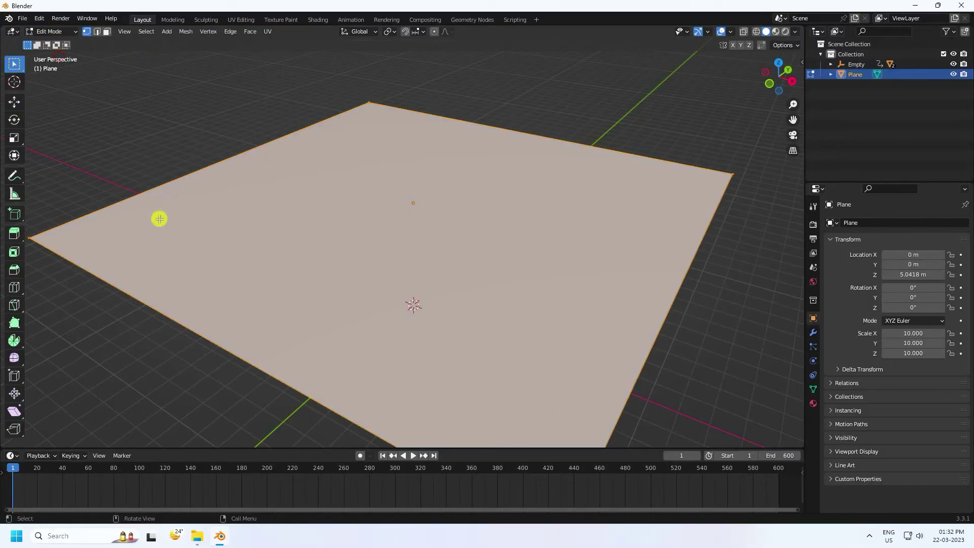
{"action": "right_click", "coordinate": [230, 243]}
{"action": "left_click", "coordinate": [216, 243]}
{"action": "left_click", "coordinate": [166, 370]}
{"action": "left_click", "coordinate": [167, 369]}
{"action": "left_click", "coordinate": [166, 369]}
{"action": "left_click", "coordinate": [167, 369]}
{"action": "left_click", "coordinate": [167, 370]}
{"action": "left_click", "coordinate": [166, 370]}
{"action": "left_click", "coordinate": [167, 370]}
{"action": "left_click", "coordinate": [166, 370]}
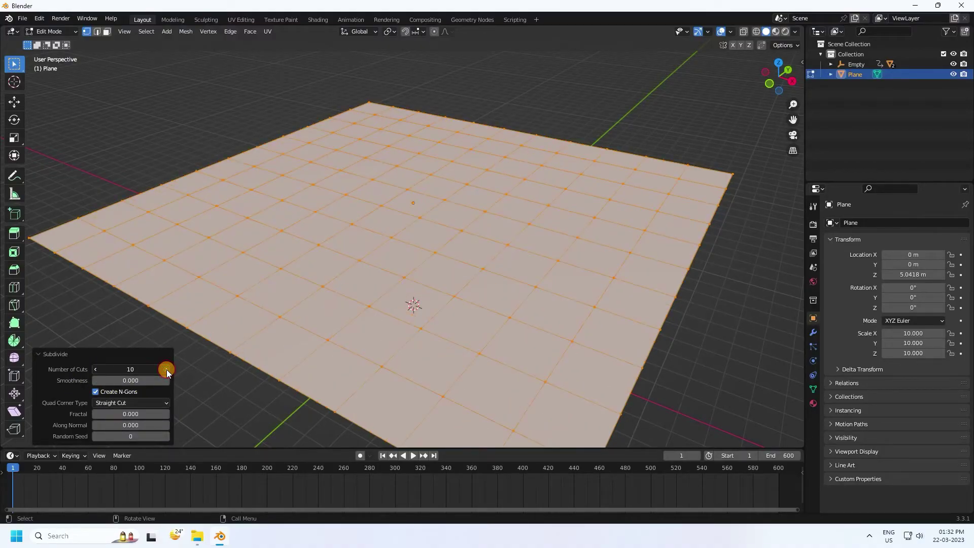
{"action": "right_click", "coordinate": [166, 295]}
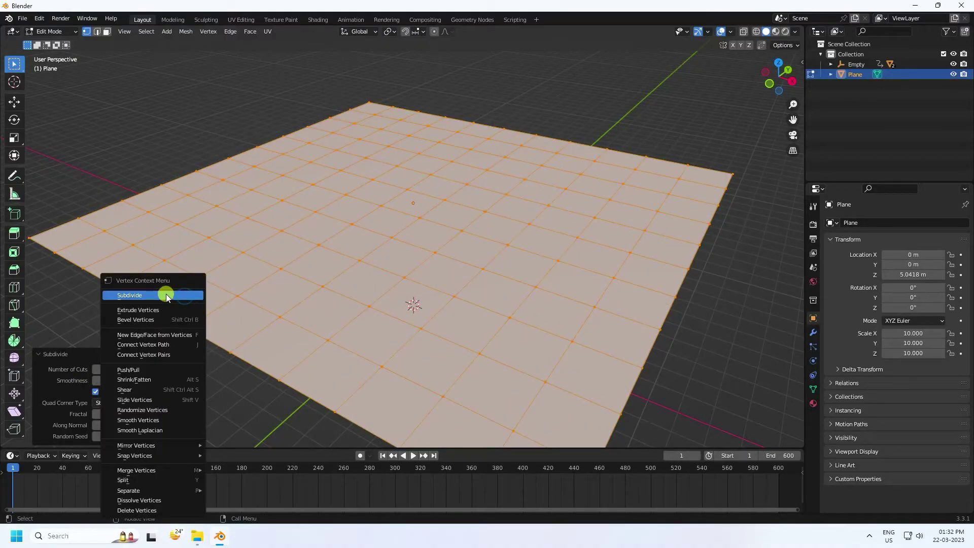
{"action": "left_click", "coordinate": [166, 295]}
{"action": "left_click", "coordinate": [168, 370]}
{"action": "left_click", "coordinate": [167, 369]}
{"action": "left_click", "coordinate": [167, 369]}
{"action": "left_click", "coordinate": [168, 369]}
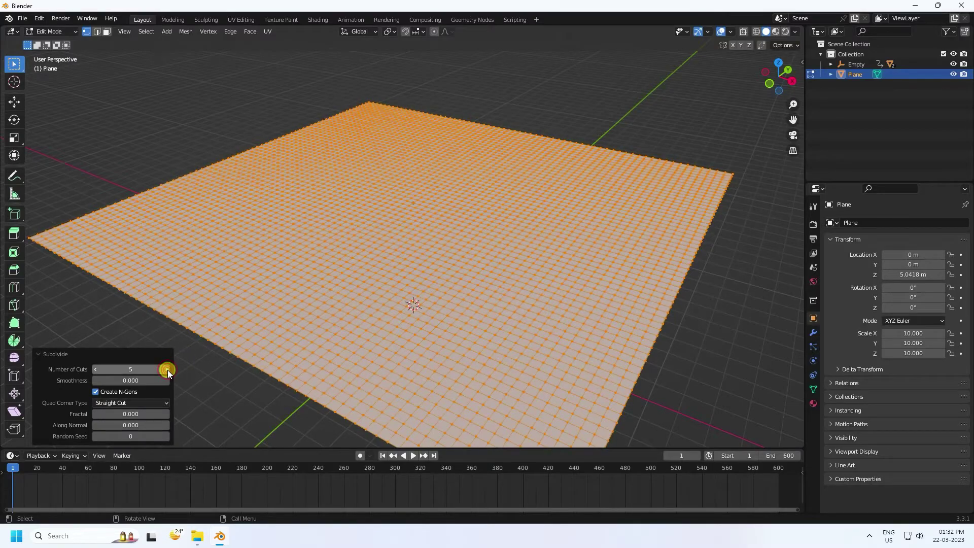
- Back in Object Mode, add a Subdivision Surface modifier to the plane with render level 1
{"action": "left_click", "coordinate": [24, 101]}
{"action": "left_click", "coordinate": [50, 32]}
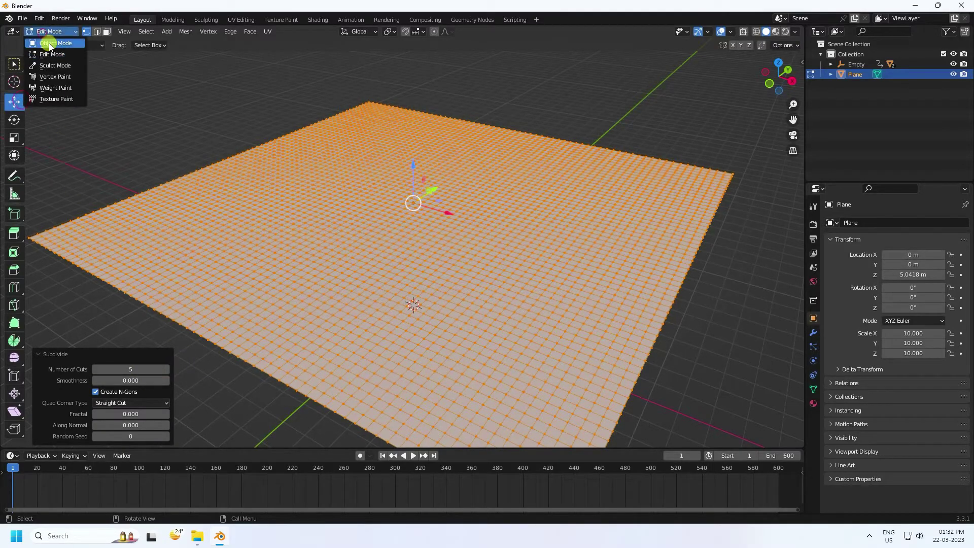
{"action": "left_click", "coordinate": [47, 41]}
{"action": "left_click", "coordinate": [145, 123]}
{"action": "scroll", "coordinate": [361, 249], "scroll_direction": "up", "scroll_amount": 3}
{"action": "middle_click_drag", "start_coordinate": [361, 250], "coordinate": [362, 230]}
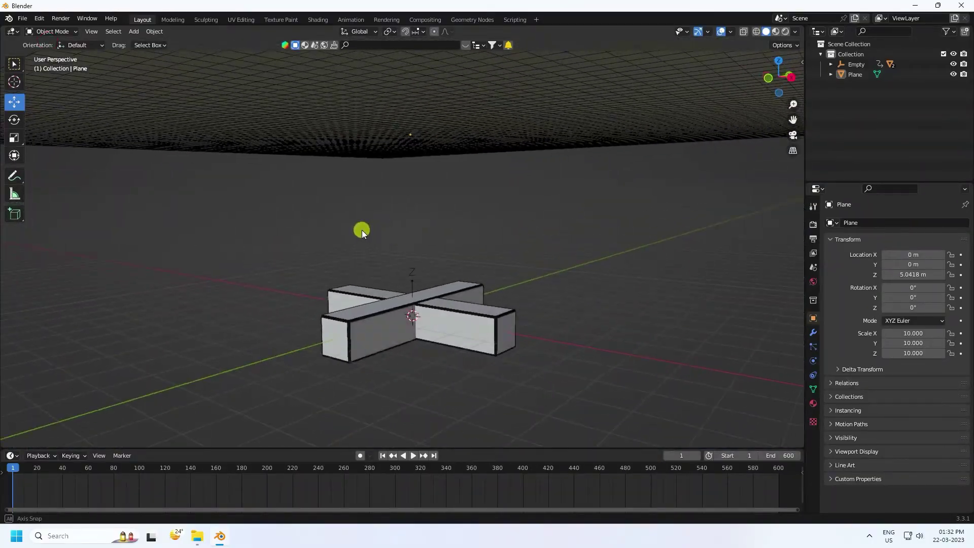
{"action": "left_click", "coordinate": [813, 334]}
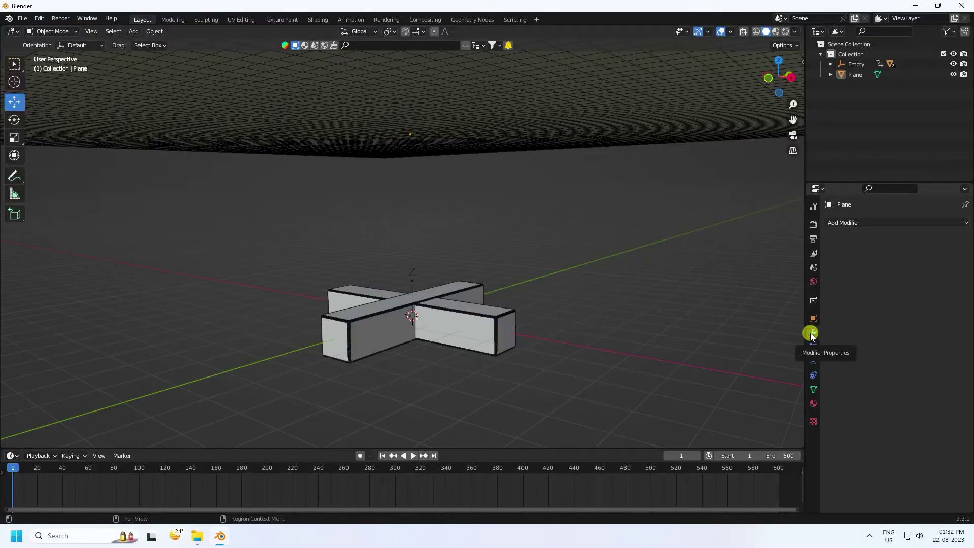
{"action": "left_click", "coordinate": [844, 222]}
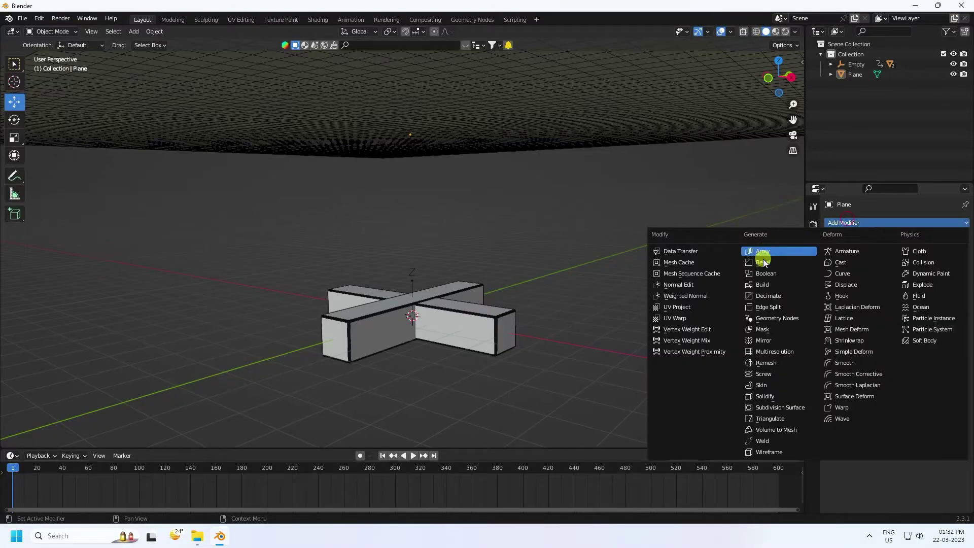
{"action": "left_click", "coordinate": [790, 407]}
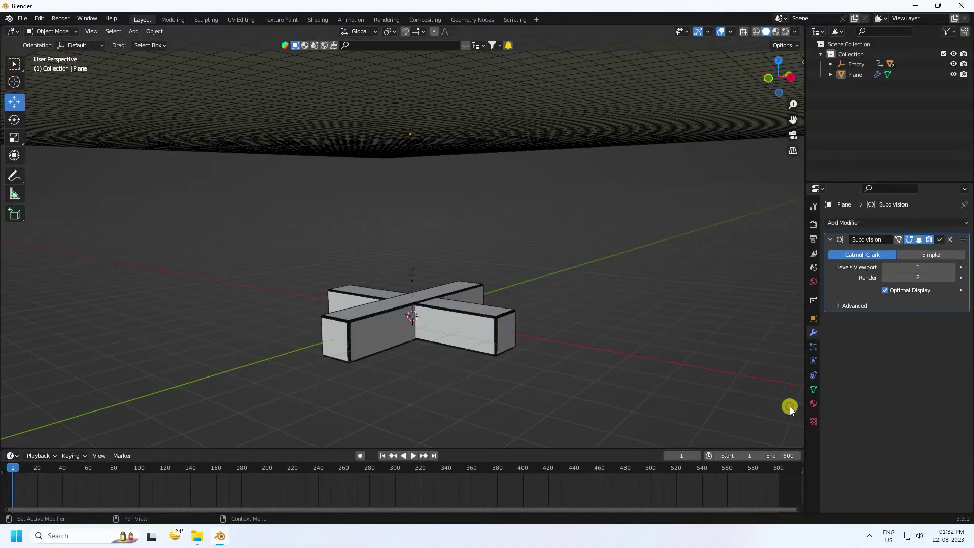
{"action": "left_click", "coordinate": [885, 277]}
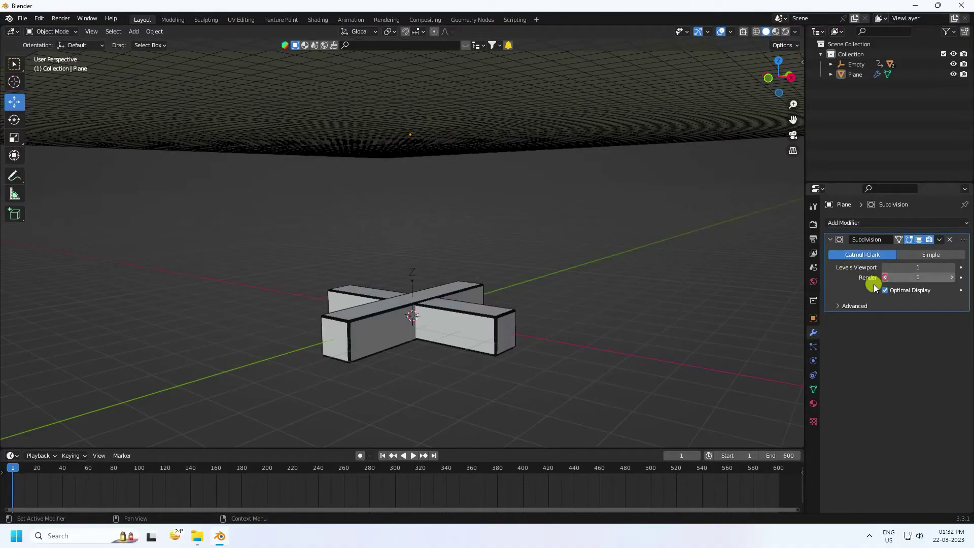
{"action": "middle_click_drag", "start_coordinate": [457, 304], "coordinate": [485, 286]}
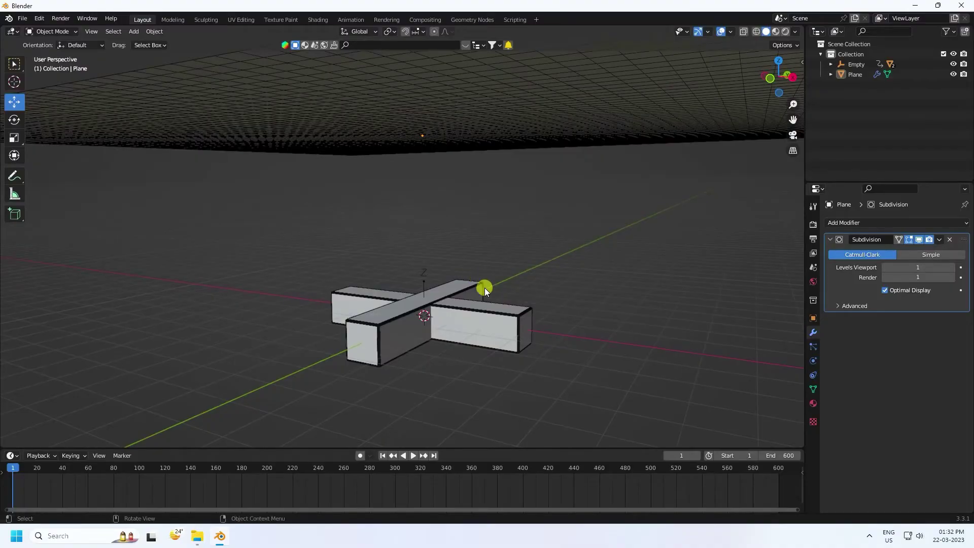
- Enable Collision physics on both cross pieces, Cube.001 and Cube
{"action": "left_click", "coordinate": [814, 364]}
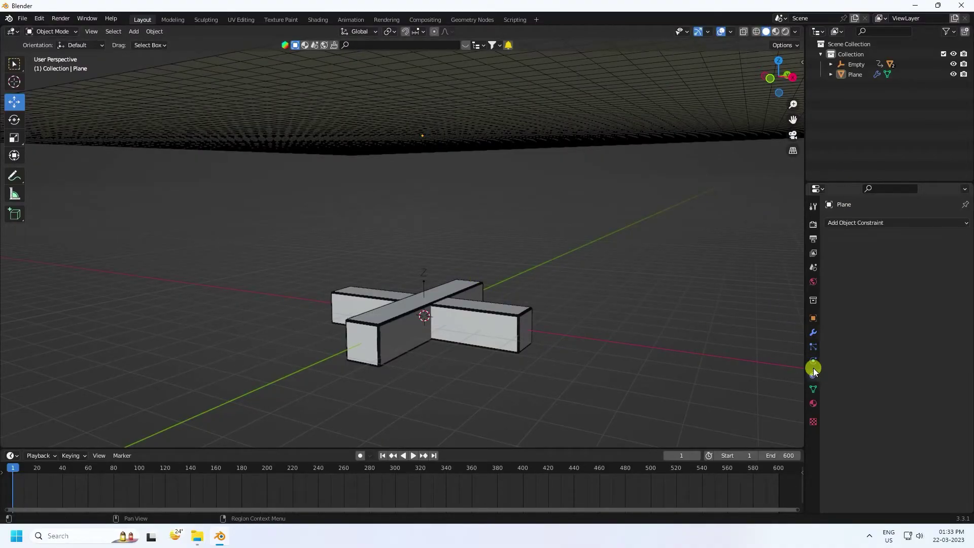
{"action": "scroll", "coordinate": [469, 348], "scroll_direction": "up", "scroll_amount": 3}
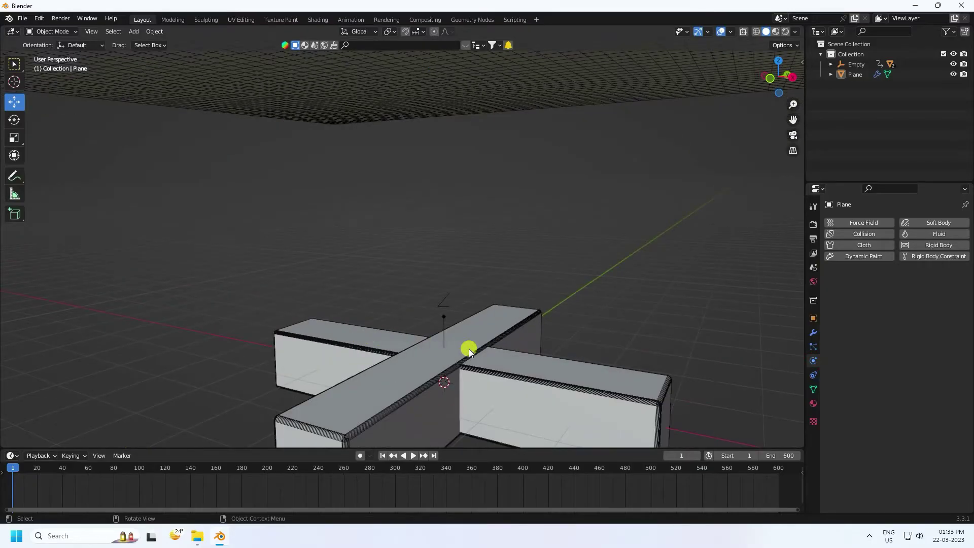
{"action": "left_click_drag", "start_coordinate": [793, 105], "coordinate": [671, 221]}
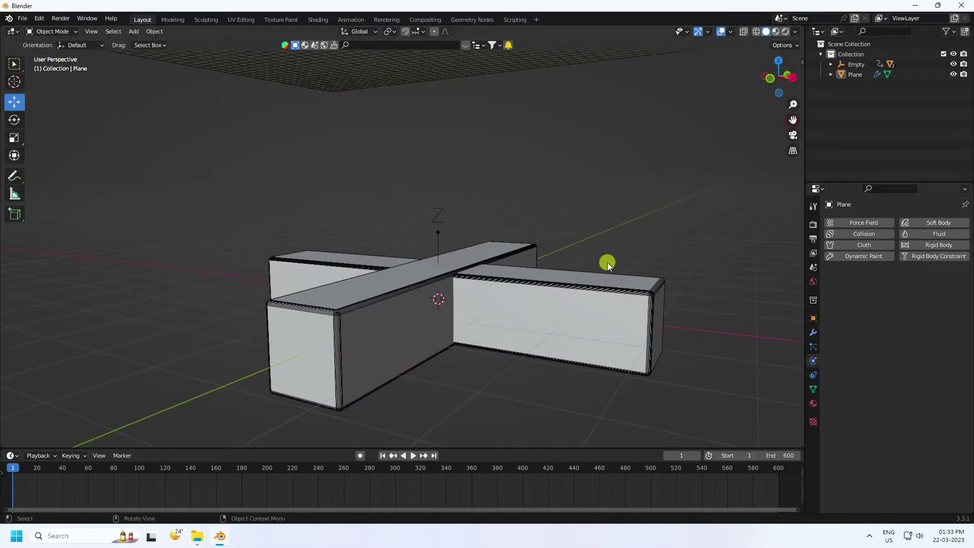
{"action": "left_click", "coordinate": [444, 331]}
{"action": "left_click", "coordinate": [890, 252]}
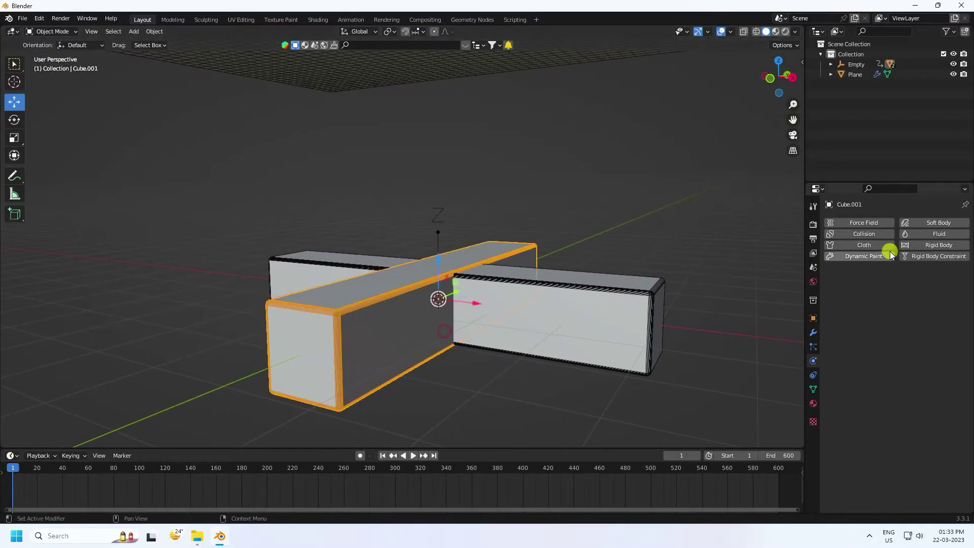
{"action": "left_click", "coordinate": [852, 236]}
{"action": "left_click", "coordinate": [636, 305]}
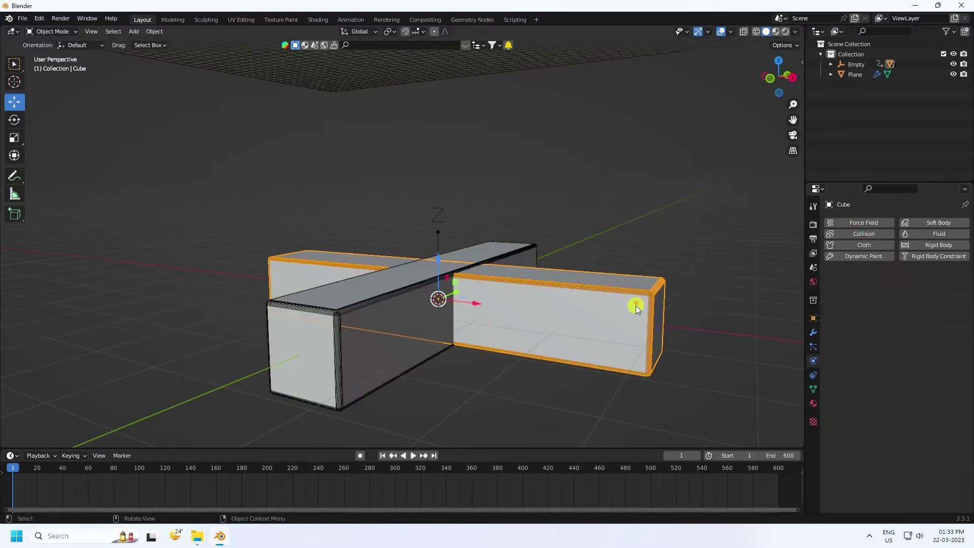
{"action": "left_click", "coordinate": [875, 237]}
- Give the plane Cloth physics and play the timeline to watch it drape over the cross
{"action": "scroll", "coordinate": [507, 218], "scroll_direction": "down", "scroll_amount": 5}
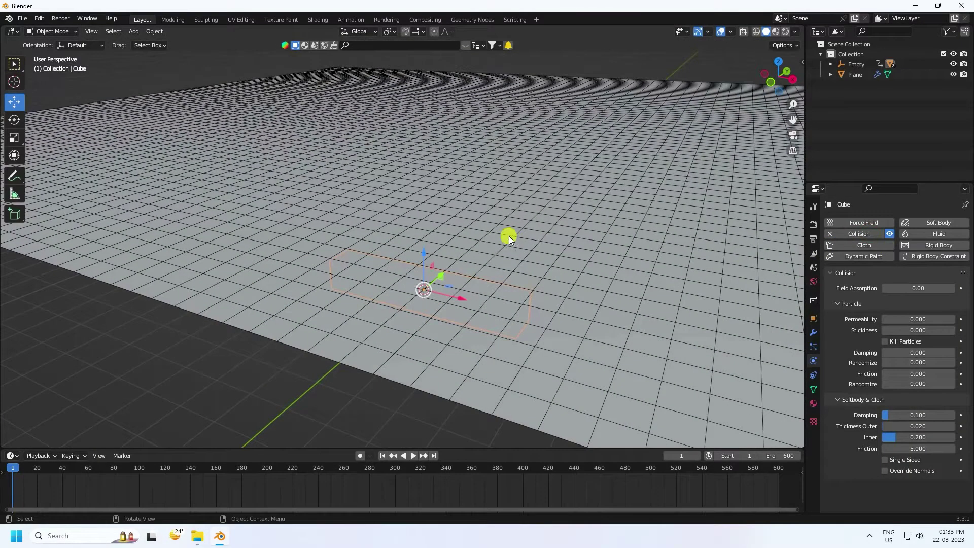
{"action": "left_click", "coordinate": [507, 207]}
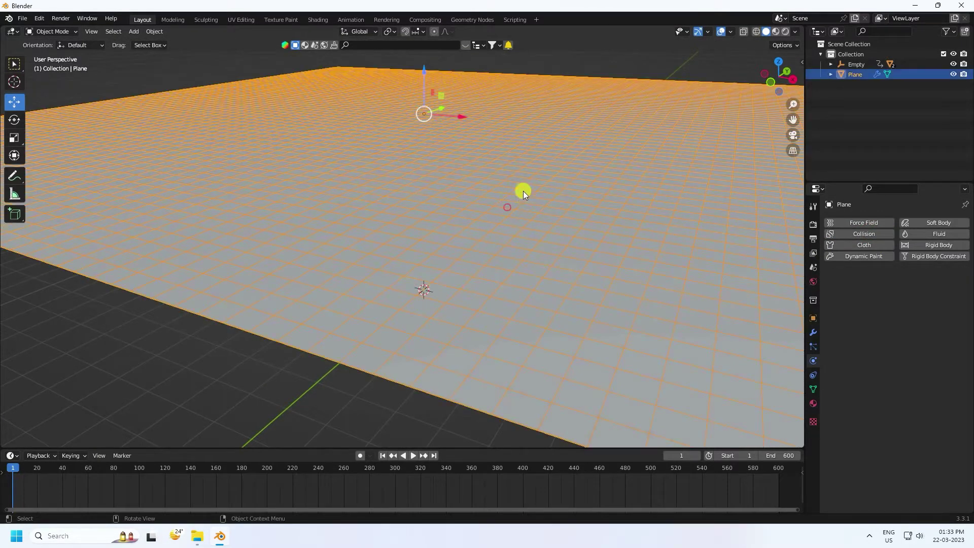
{"action": "left_click", "coordinate": [863, 247]}
{"action": "scroll", "coordinate": [472, 279], "scroll_direction": "down", "scroll_amount": 5}
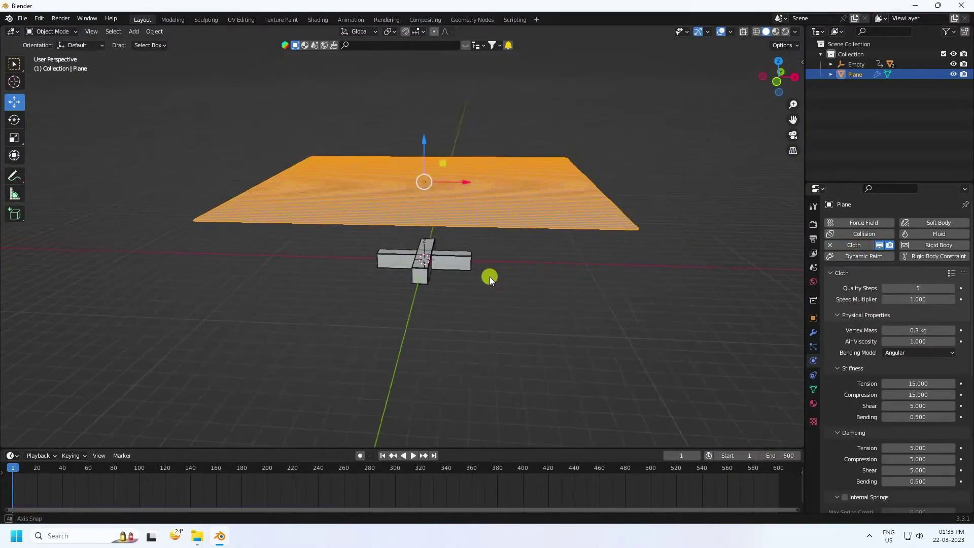
{"action": "scroll", "coordinate": [484, 271], "scroll_direction": "up", "scroll_amount": 3}
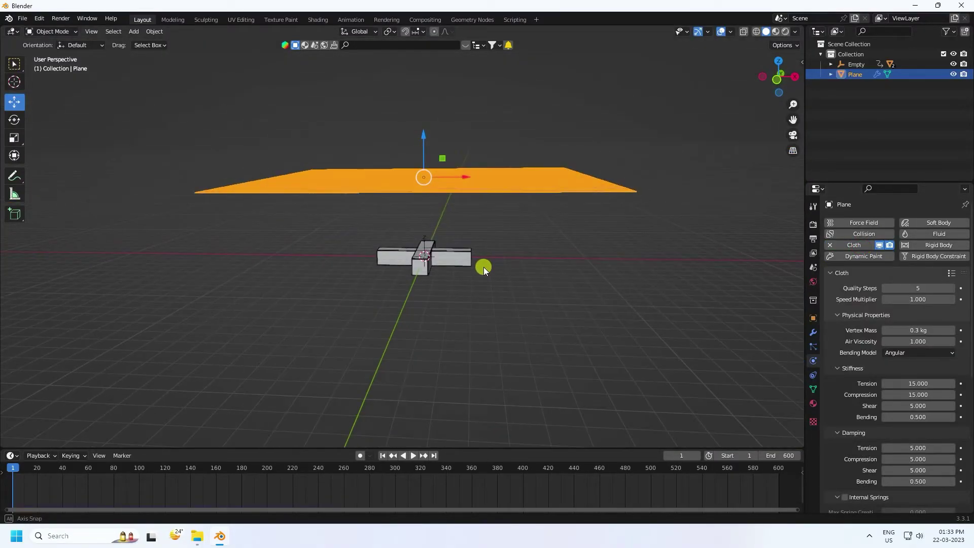
{"action": "left_click", "coordinate": [414, 456]}
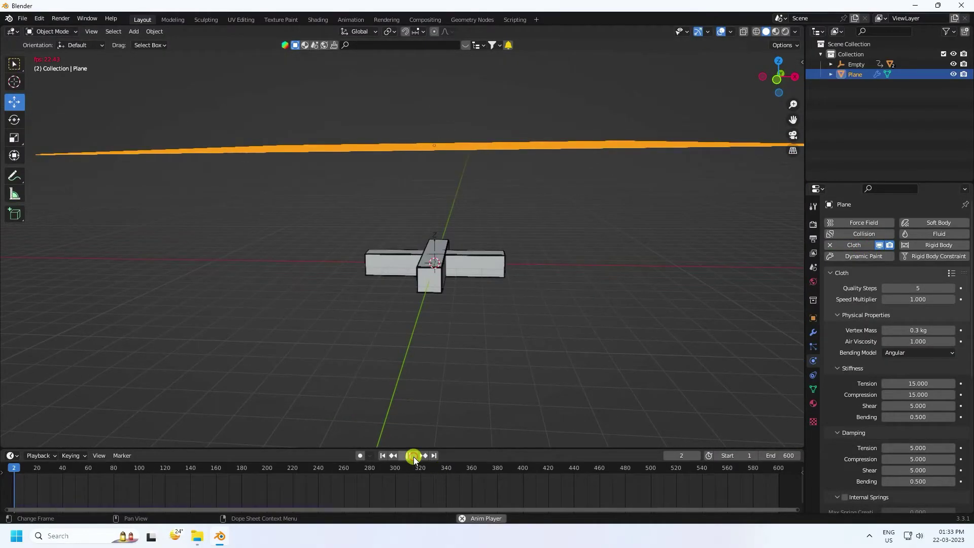
{"action": "left_click", "coordinate": [493, 341]}
{"action": "scroll", "coordinate": [456, 248], "scroll_direction": "up", "scroll_amount": 1}
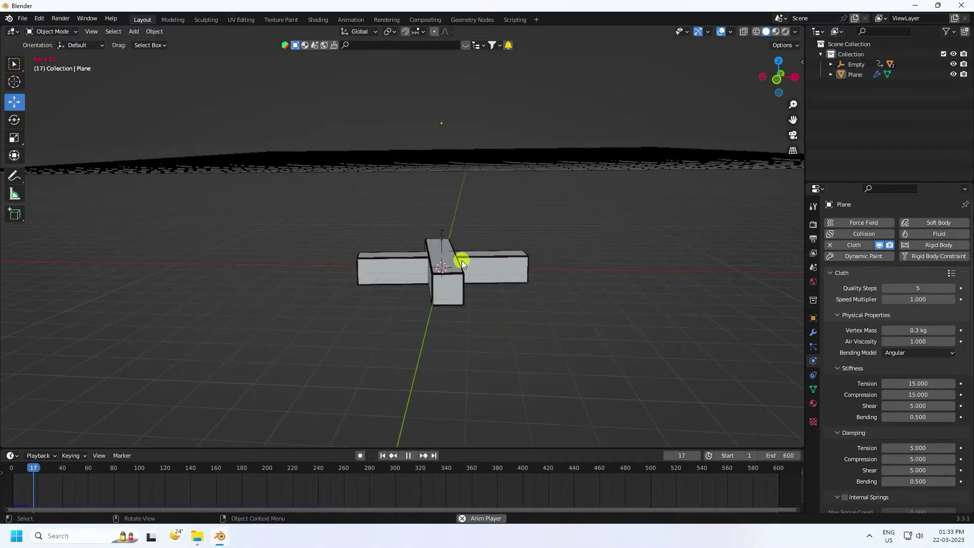
{"action": "middle_click_drag", "start_coordinate": [464, 276], "coordinate": [465, 296]}
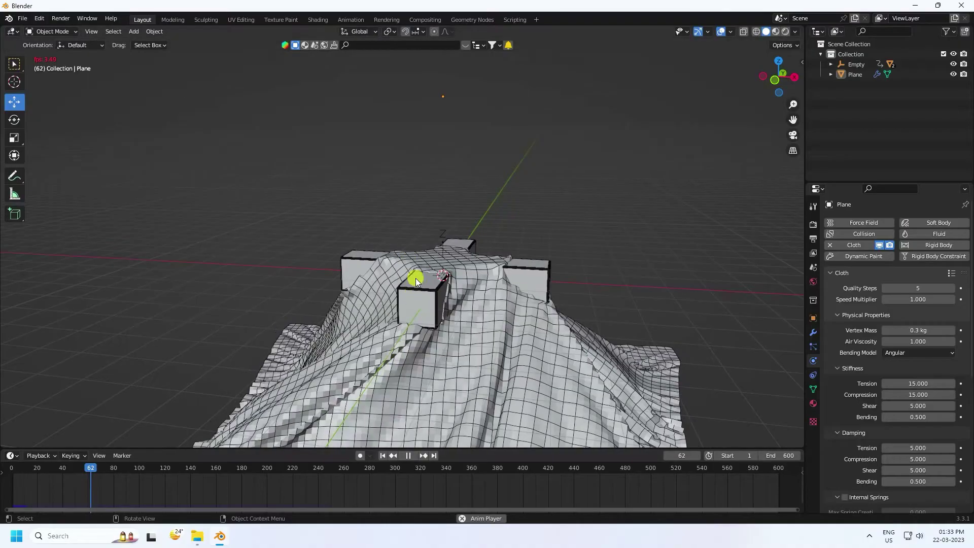
- Stop playback and smooth-shade the draped cloth
{"action": "left_click", "coordinate": [408, 455]}
{"action": "middle_click_drag", "start_coordinate": [412, 346], "coordinate": [406, 266]}
{"action": "left_click", "coordinate": [336, 277]}
{"action": "key", "text": "KP_0"}
{"action": "key", "text": "KP_0"}
{"action": "right_click", "coordinate": [352, 255]}
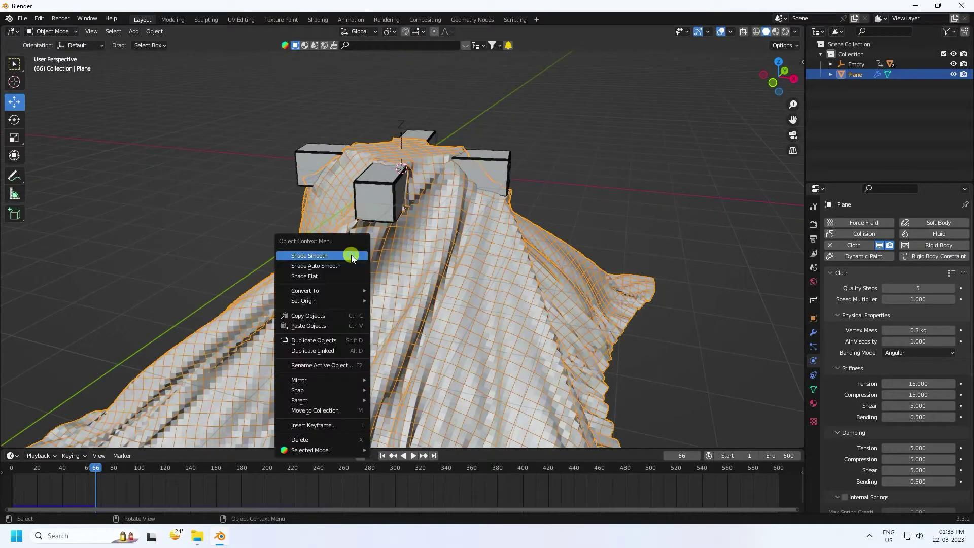
{"action": "left_click", "coordinate": [315, 256]}
{"action": "mouse_move", "coordinate": [439, 269]}
{"action": "middle_mouse_down"}
{"action": "mouse_move", "coordinate": [538, 257]}
{"action": "mouse_move", "coordinate": [528, 233]}
{"action": "mouse_move", "coordinate": [436, 260]}
{"action": "mouse_move", "coordinate": [397, 429]}
{"action": "middle_mouse_up"}
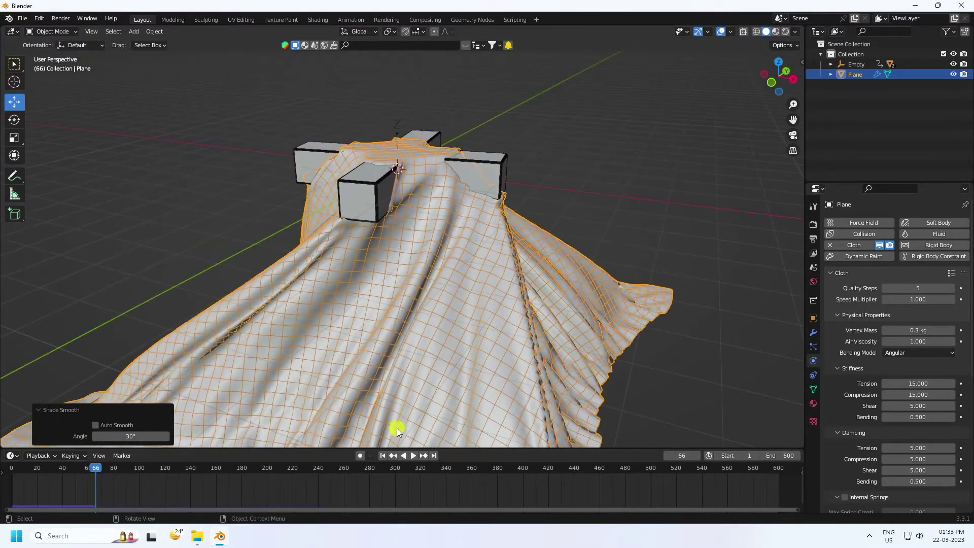
- Rewind to frame 1, rename the plane 'Cloth', and collapse its Subdivision modifier panel
{"action": "left_click", "coordinate": [385, 455]}
{"action": "middle_click_drag", "start_coordinate": [540, 313], "coordinate": [571, 312]}
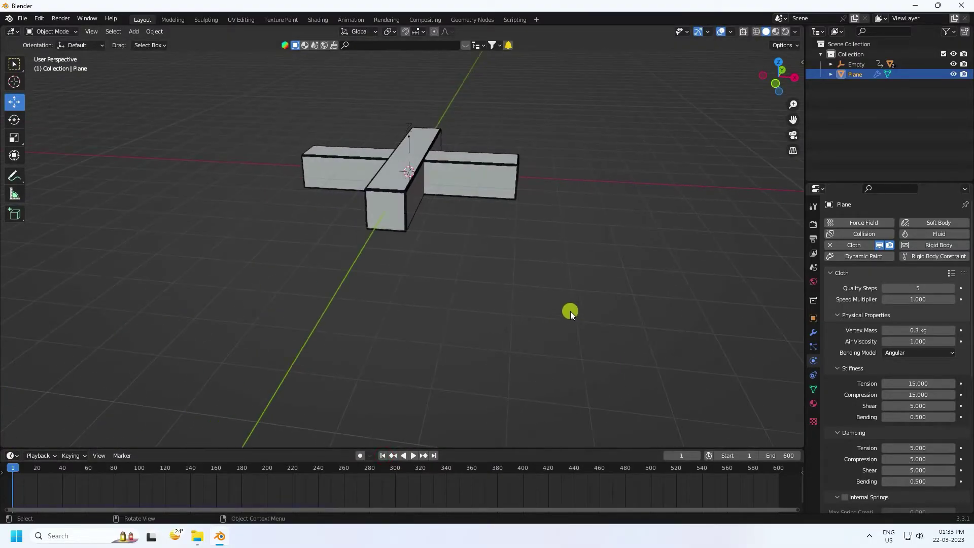
{"action": "double_click", "coordinate": [854, 75]}
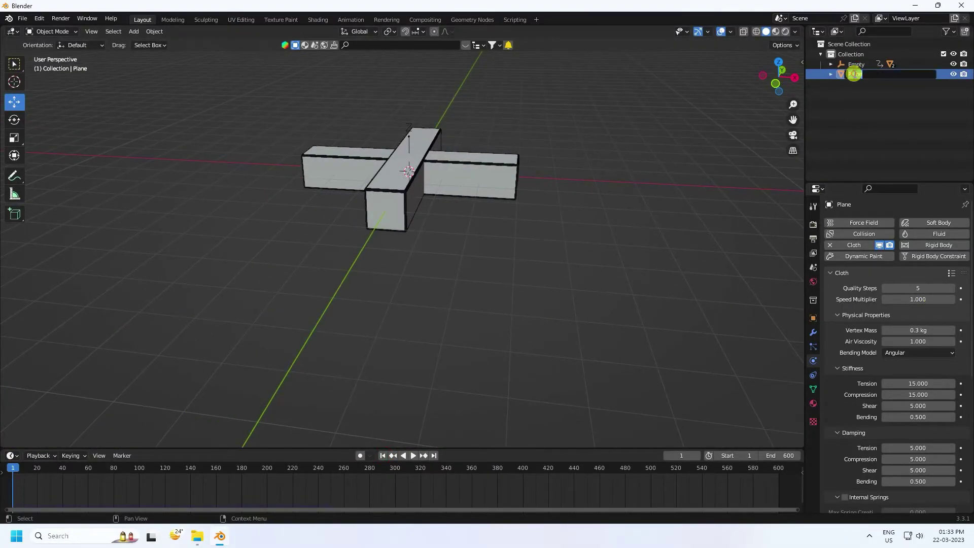
{"action": "type", "text": "Cloth"}
{"action": "key", "text": "Return"}
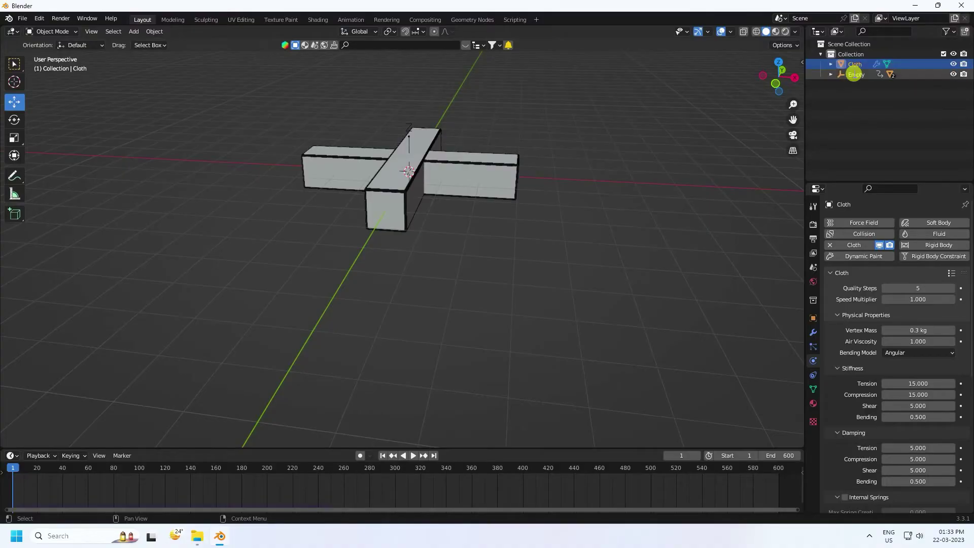
{"action": "left_click", "coordinate": [814, 339]}
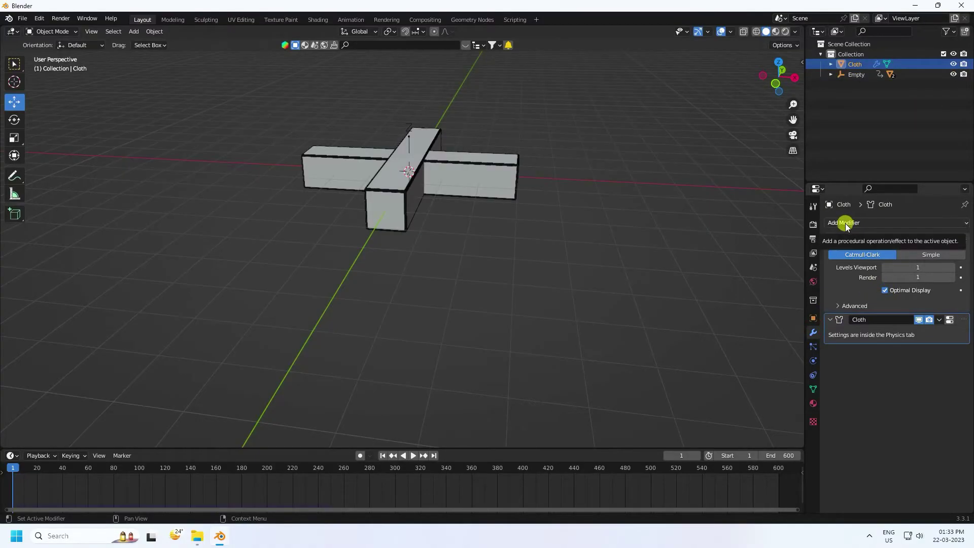
{"action": "left_click", "coordinate": [832, 240]}
- Add a Solidify modifier to the cloth and collapse its panel
{"action": "left_click", "coordinate": [839, 225]}
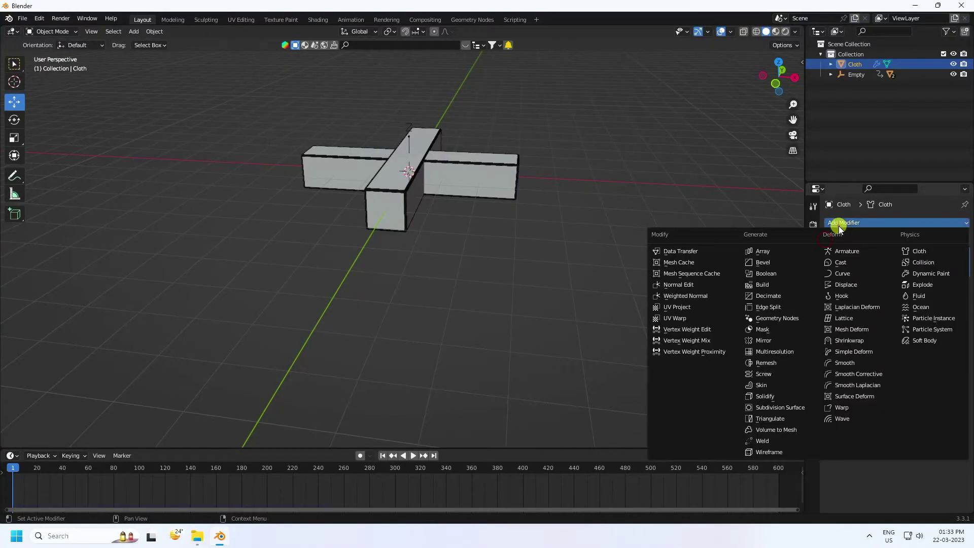
{"action": "left_click", "coordinate": [761, 397]}
{"action": "scroll", "coordinate": [430, 261], "scroll_direction": "down", "scroll_amount": 5}
{"action": "scroll", "coordinate": [466, 201], "scroll_direction": "up", "scroll_amount": 3}
{"action": "middle_click_drag", "start_coordinate": [486, 165], "coordinate": [444, 217]}
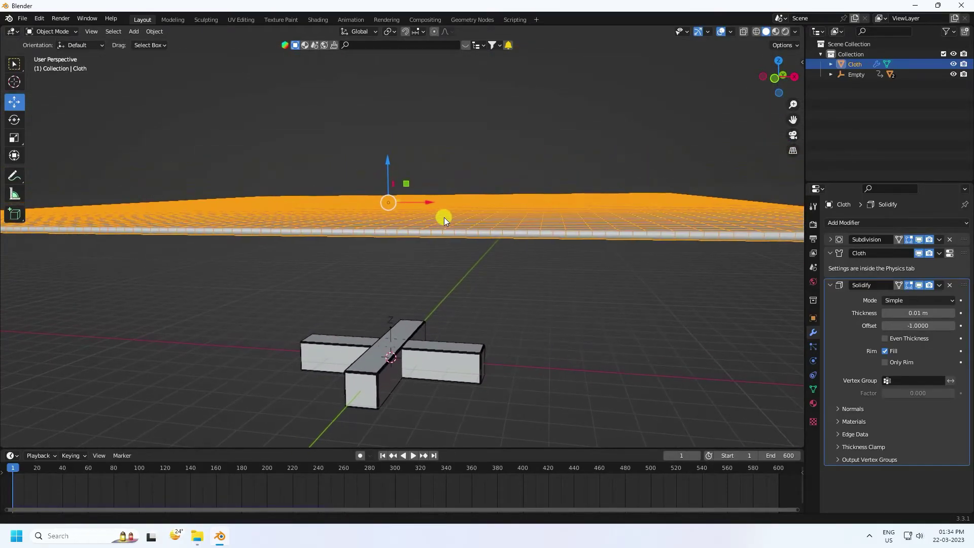
{"action": "left_click", "coordinate": [830, 285]}
- Add a second Subdivision Surface modifier with viewport level 2 and render level 4
{"action": "left_click", "coordinate": [838, 222]}
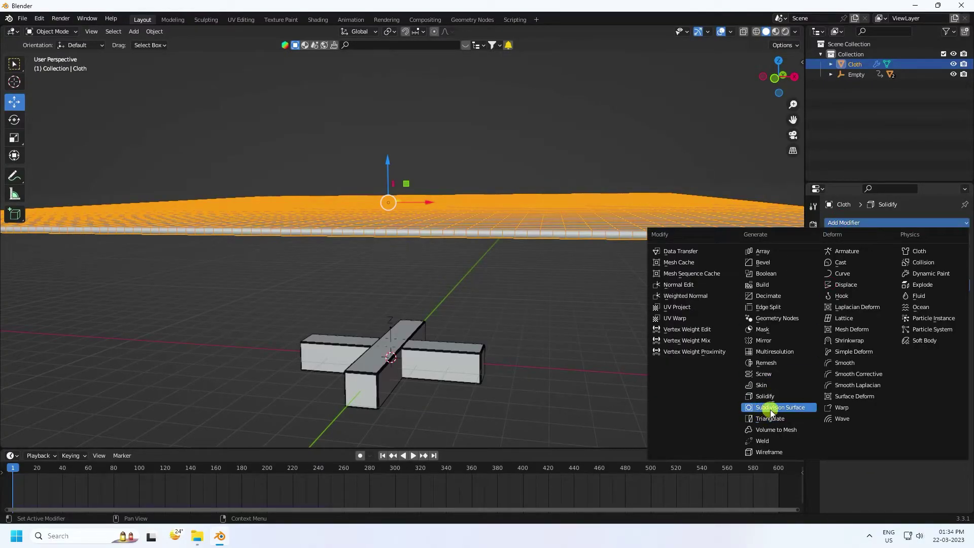
{"action": "left_click", "coordinate": [790, 410]}
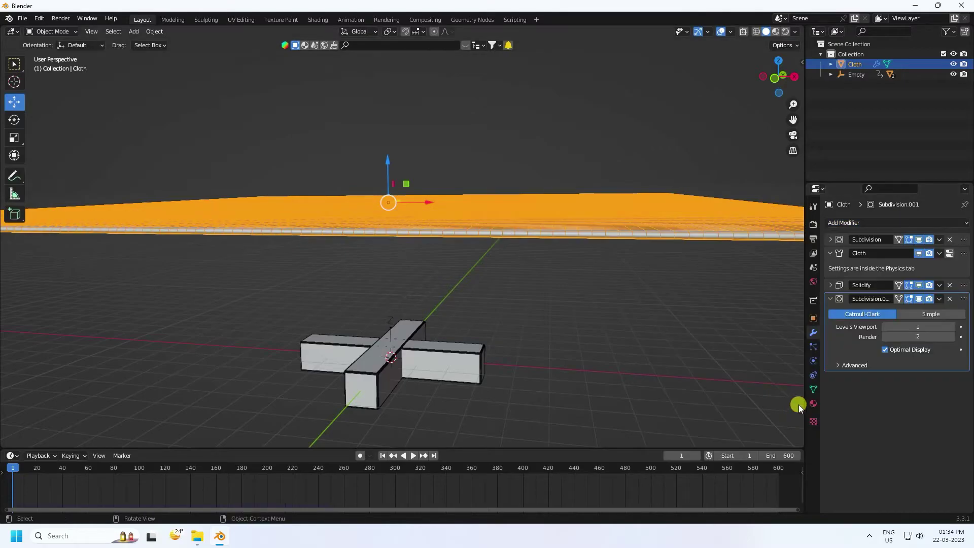
{"action": "left_click", "coordinate": [884, 337]}
{"action": "left_click", "coordinate": [952, 337]}
{"action": "left_click", "coordinate": [952, 336]}
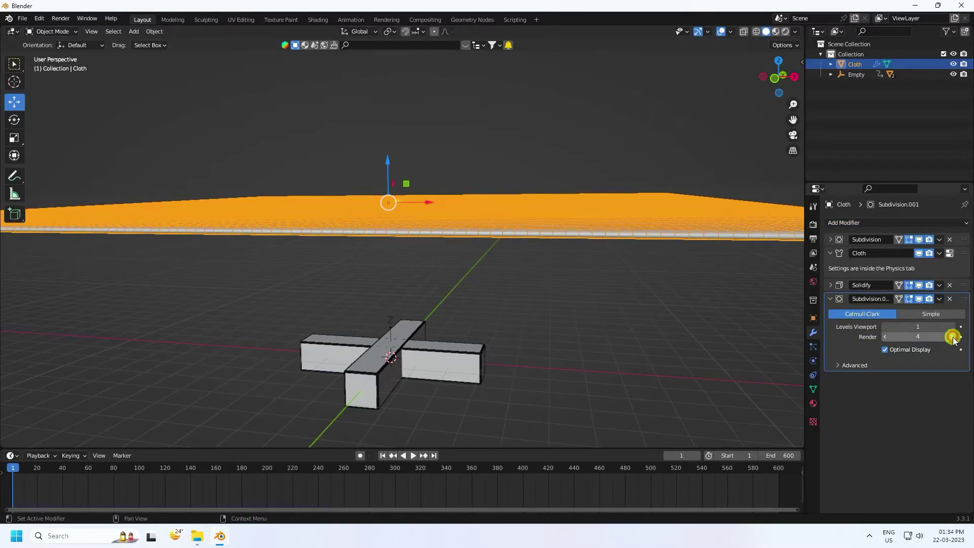
{"action": "left_click", "coordinate": [952, 327]}
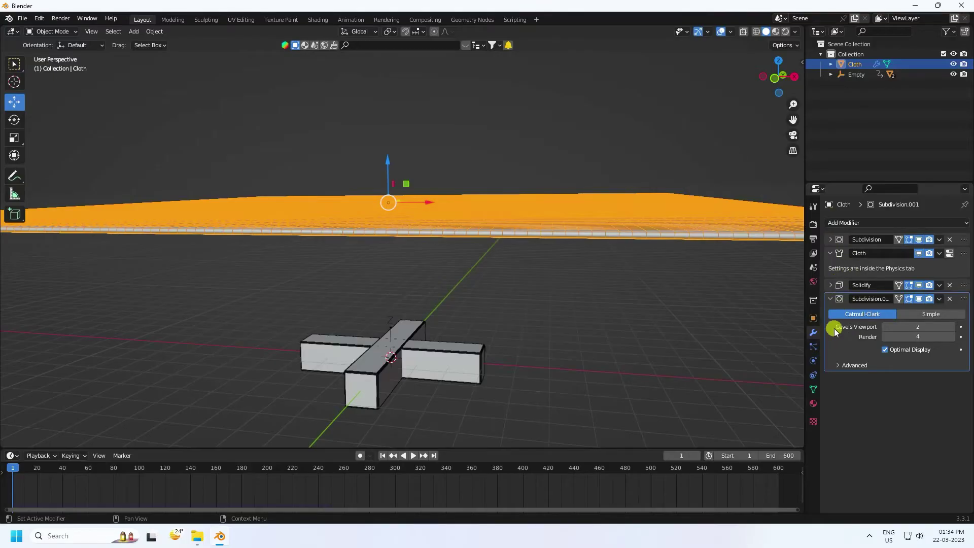
{"action": "left_click", "coordinate": [831, 285]}
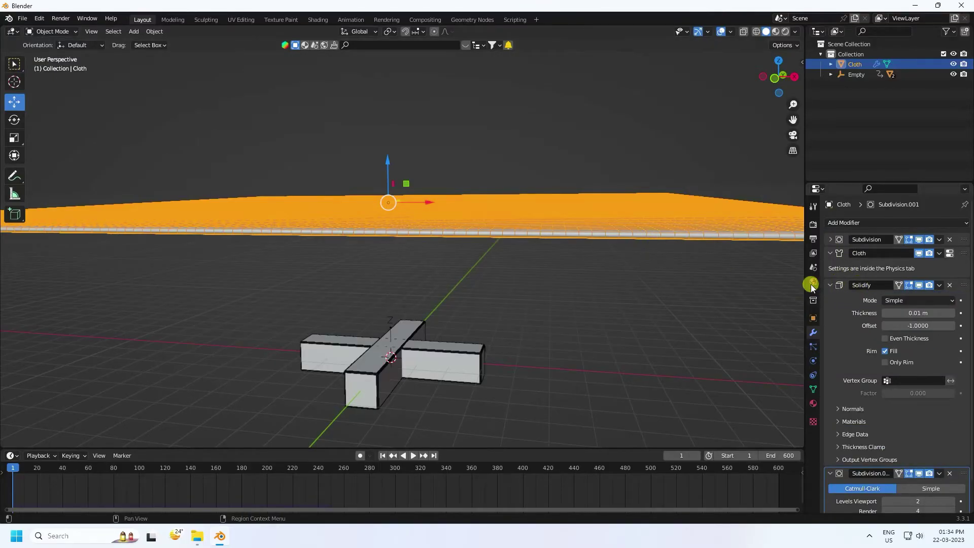
{"action": "left_click", "coordinate": [828, 286]}
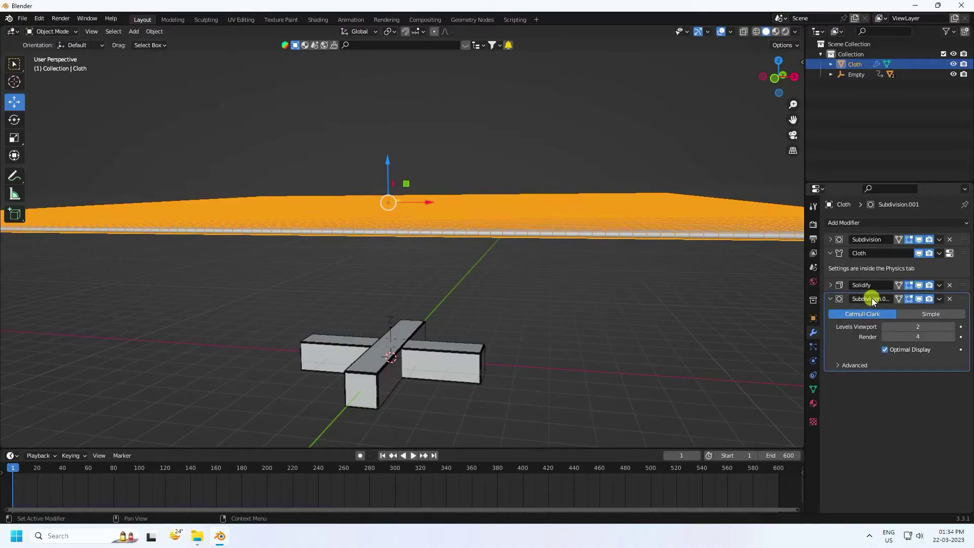
- Set the cloth simulation's Quality Steps to 10
{"action": "left_click", "coordinate": [831, 300]}
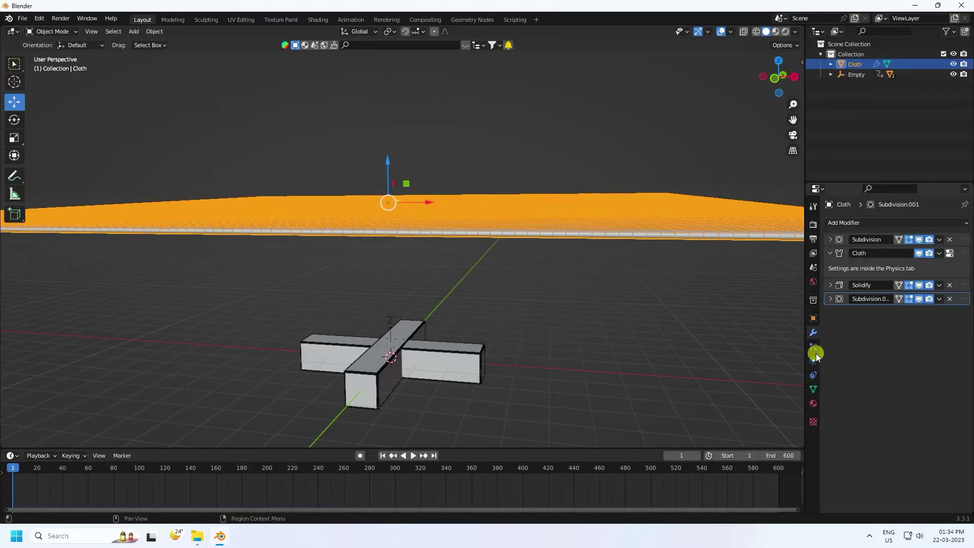
{"action": "left_click", "coordinate": [815, 359]}
{"action": "scroll", "coordinate": [848, 324], "scroll_direction": "down", "scroll_amount": 5}
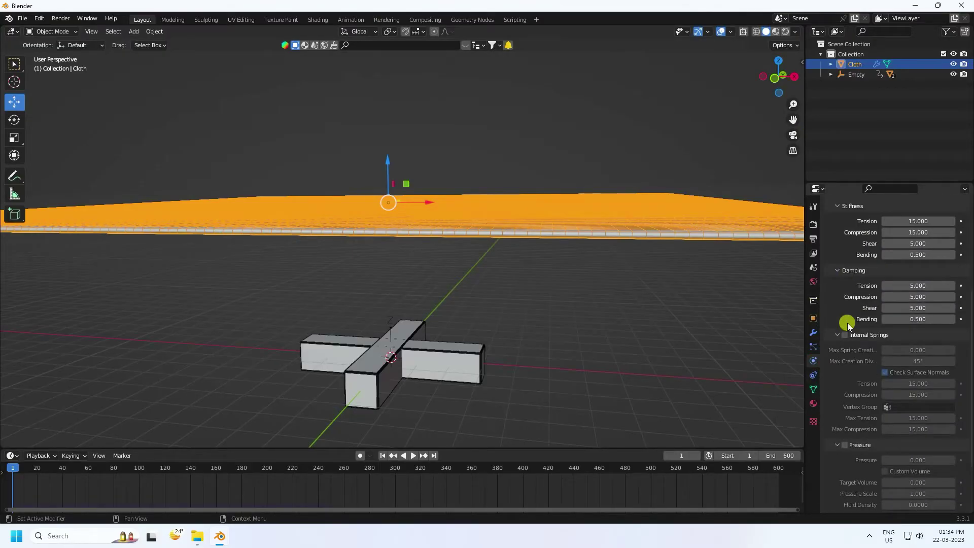
{"action": "scroll", "coordinate": [847, 323], "scroll_direction": "down", "scroll_amount": 4}
{"action": "scroll", "coordinate": [852, 398], "scroll_direction": "up", "scroll_amount": 10}
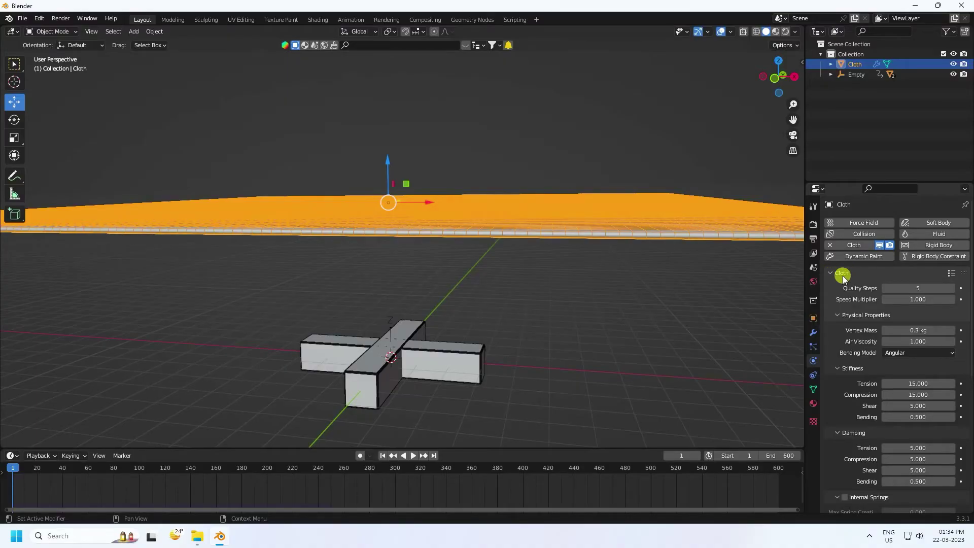
{"action": "left_click", "coordinate": [907, 288]}
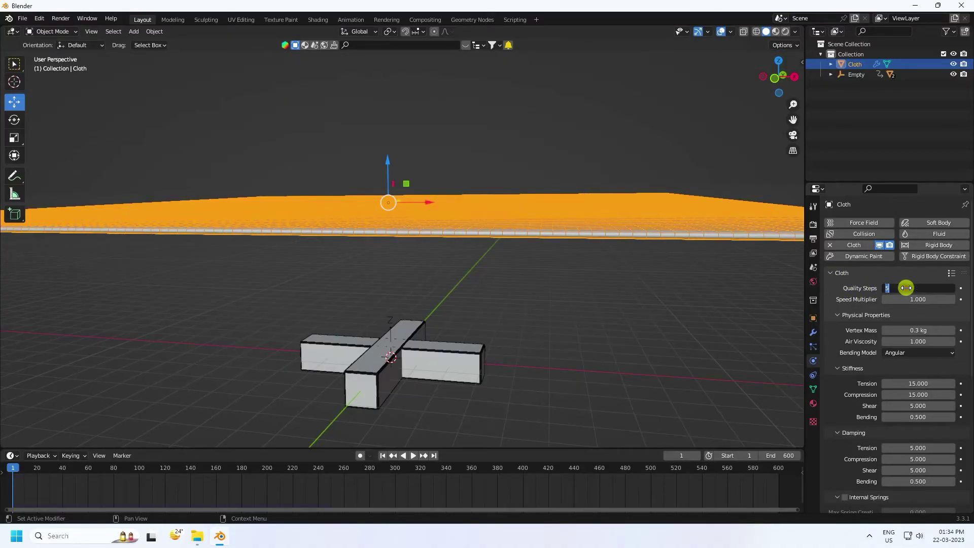
{"action": "key", "text": "Return"}
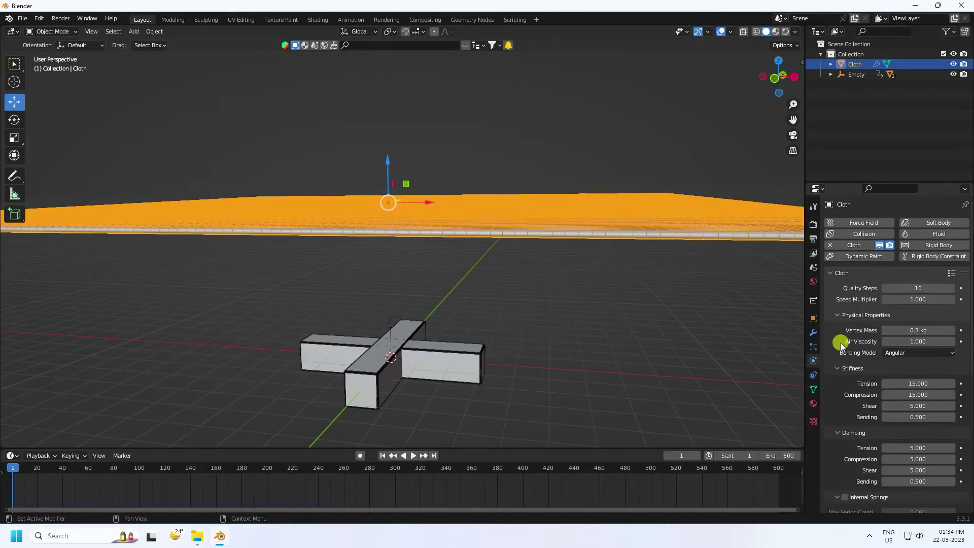
- Expand the cloth's Shape and Collisions panels
{"action": "scroll", "coordinate": [840, 343], "scroll_direction": "down", "scroll_amount": 10}
{"action": "left_click", "coordinate": [836, 481]}
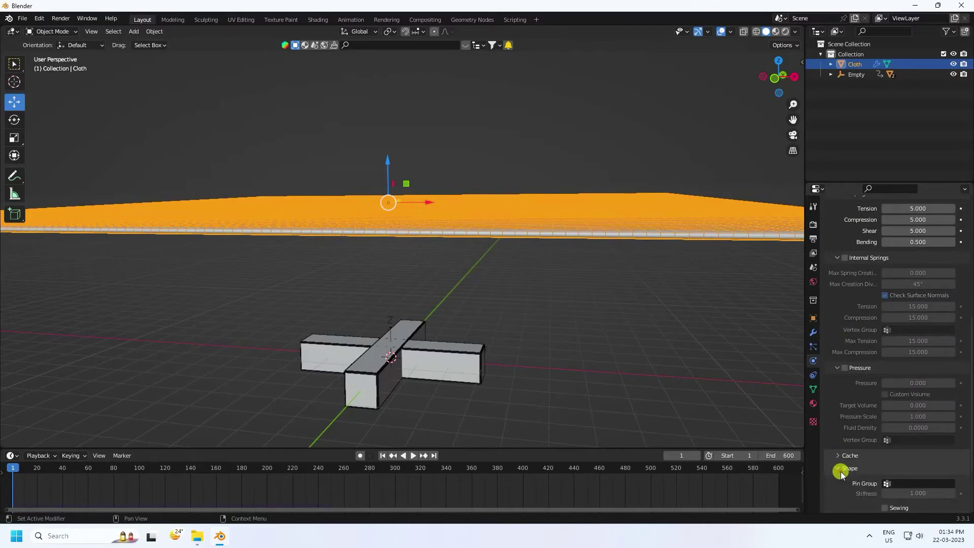
{"action": "scroll", "coordinate": [826, 379], "scroll_direction": "down", "scroll_amount": 5}
{"action": "scroll", "coordinate": [833, 401], "scroll_direction": "up", "scroll_amount": 5}
{"action": "left_click", "coordinate": [836, 482]}
{"action": "scroll", "coordinate": [838, 457], "scroll_direction": "down", "scroll_amount": 6}
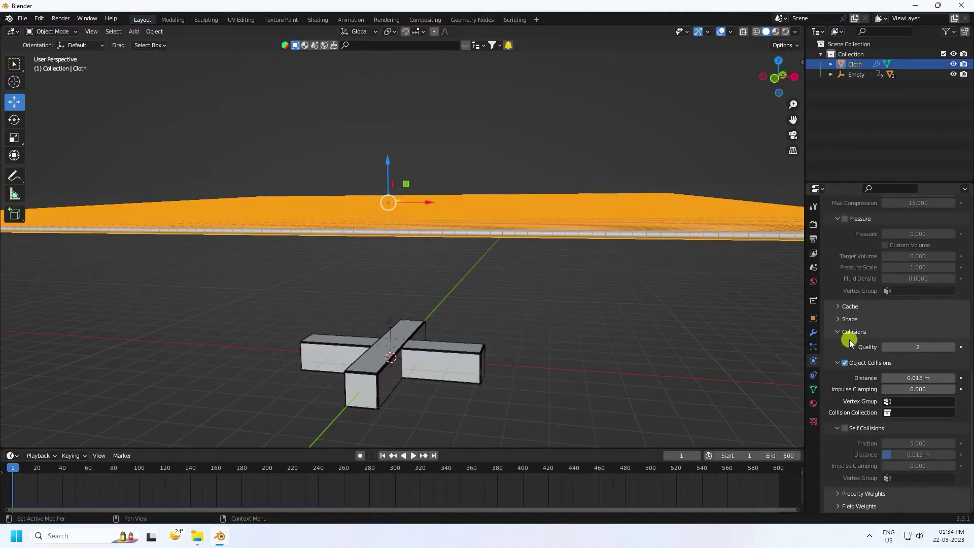
- Set collision quality to 10 and enable self collisions with friction 10 and distance 0.05 m
{"action": "left_click", "coordinate": [917, 347]}
{"action": "type", "text": "0"}
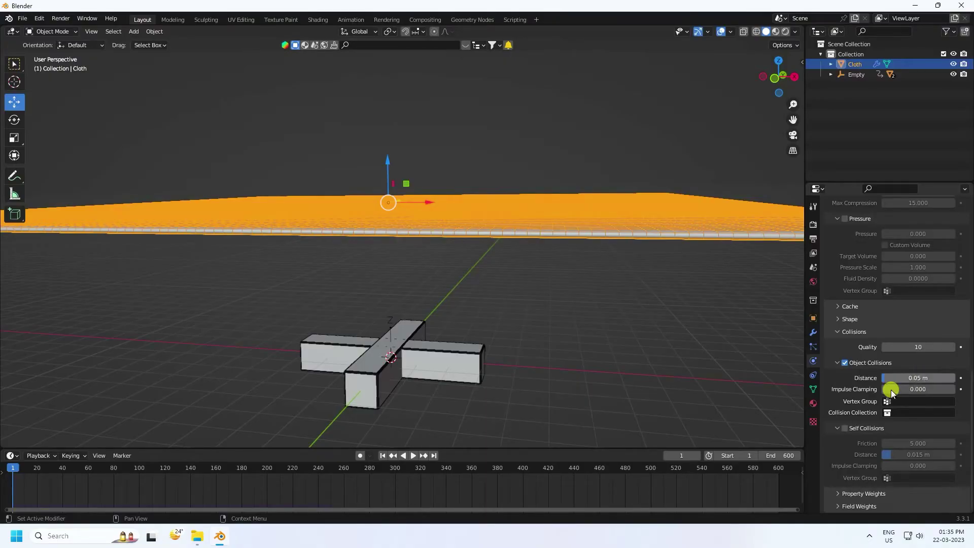
{"action": "left_click", "coordinate": [853, 428]}
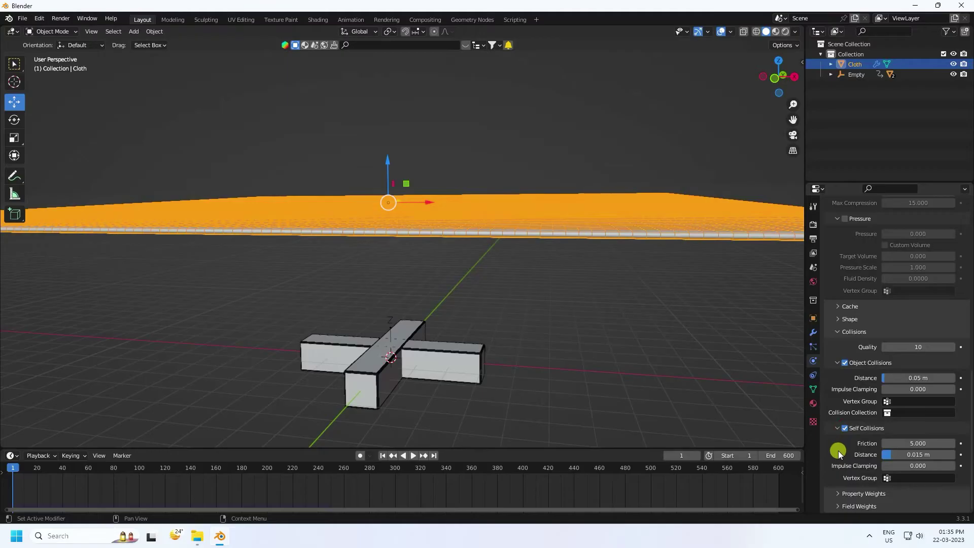
{"action": "double_click", "coordinate": [920, 443]}
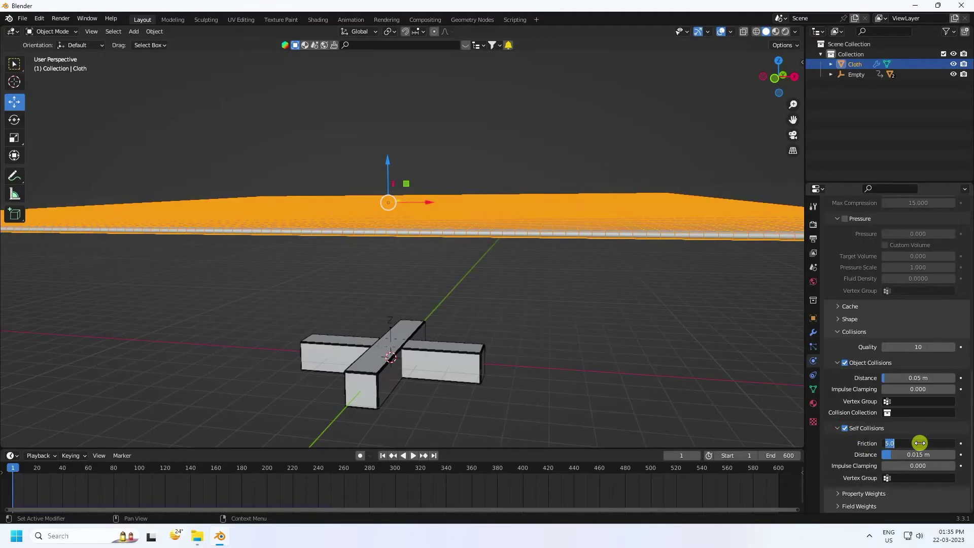
{"action": "key", "text": "Return"}
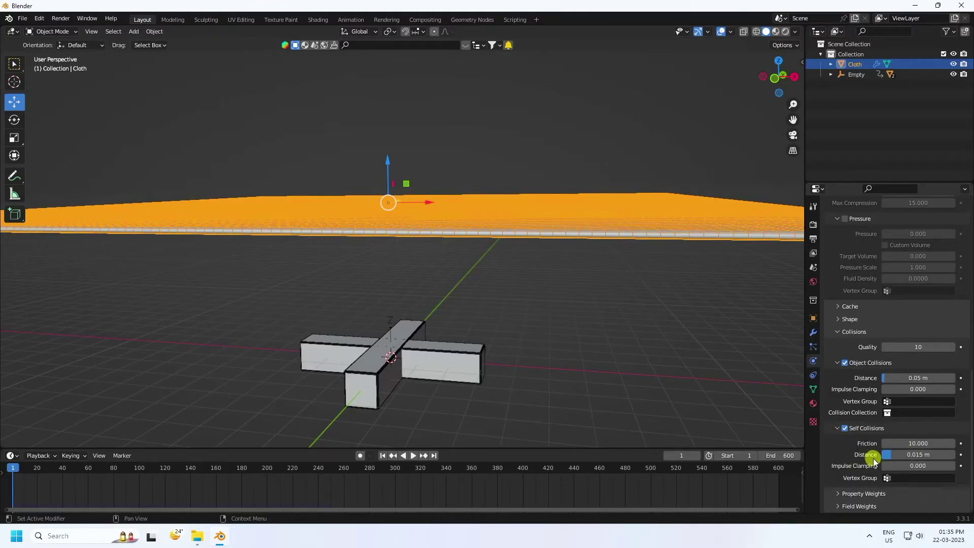
{"action": "double_click", "coordinate": [914, 455]}
{"action": "type", "text": "0.0"}
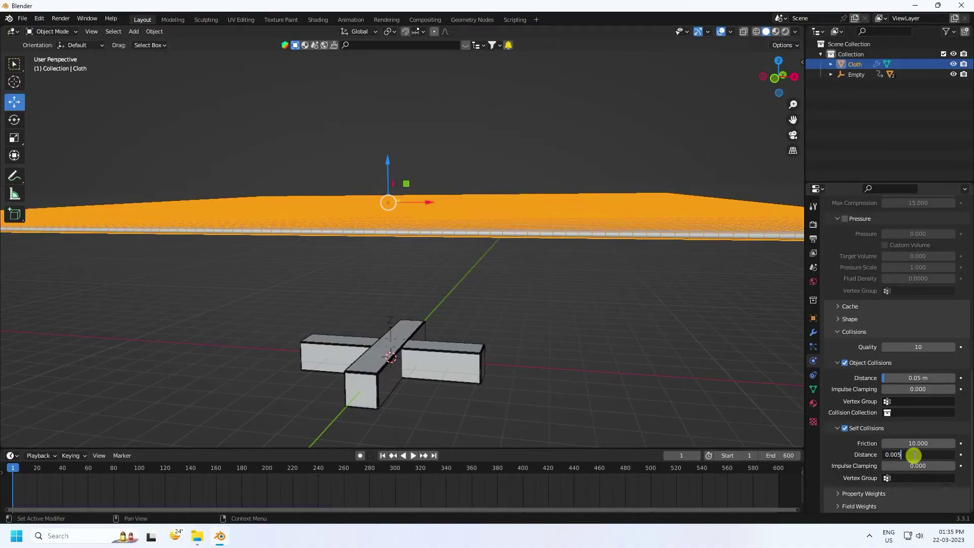
{"action": "type", "text": "5"}
{"action": "key", "text": "Return"}
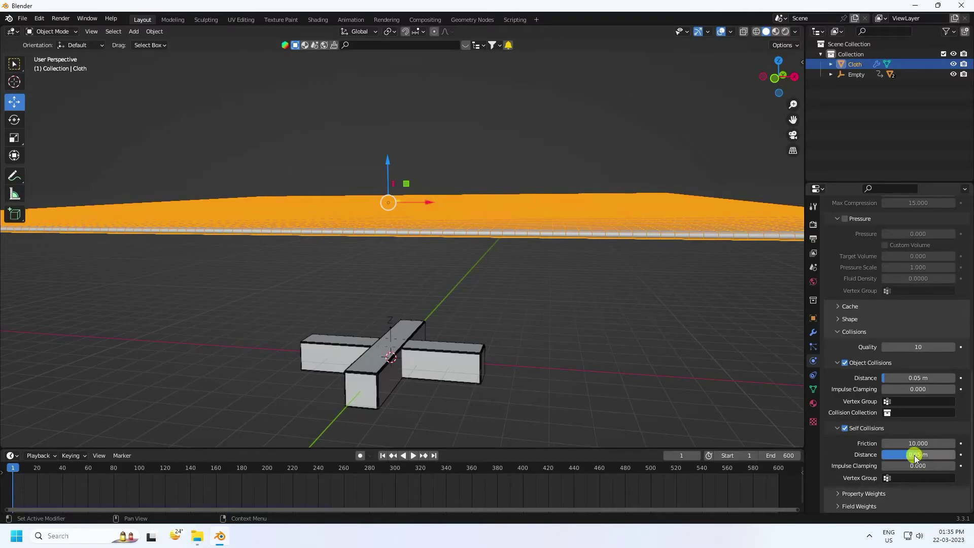
- Expand the cloth's Cache settings
{"action": "scroll", "coordinate": [850, 388], "scroll_direction": "up", "scroll_amount": 5}
{"action": "scroll", "coordinate": [850, 388], "scroll_direction": "up", "scroll_amount": 10}
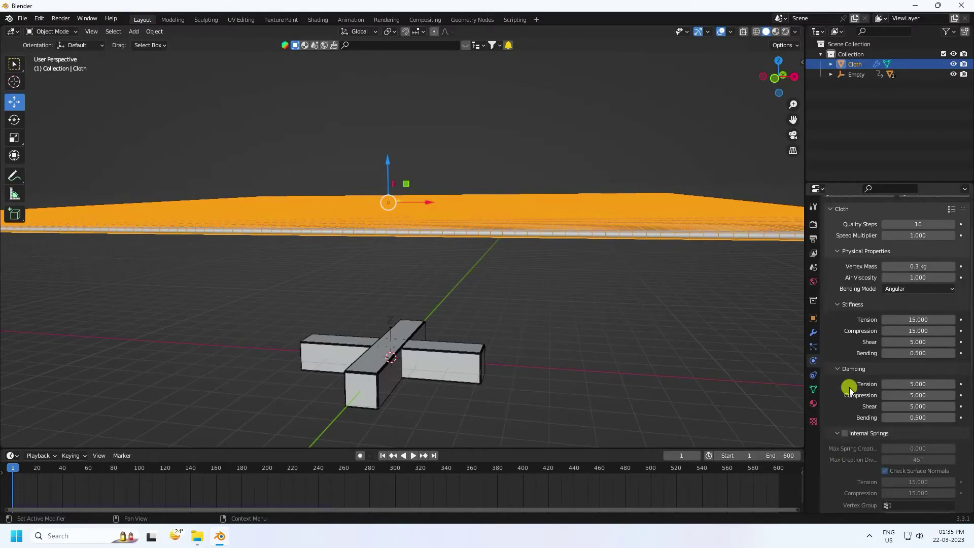
{"action": "scroll", "coordinate": [843, 379], "scroll_direction": "down", "scroll_amount": 15}
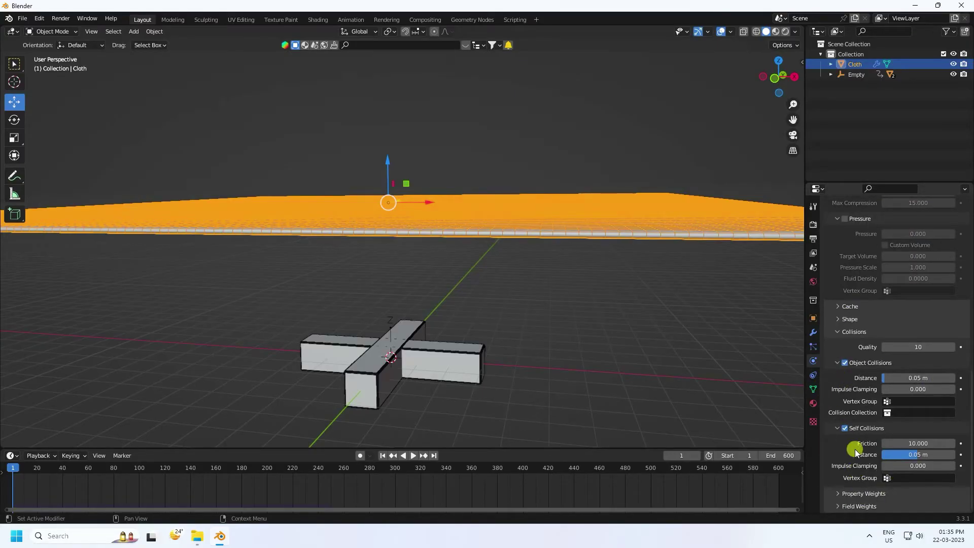
{"action": "left_click", "coordinate": [841, 307]}
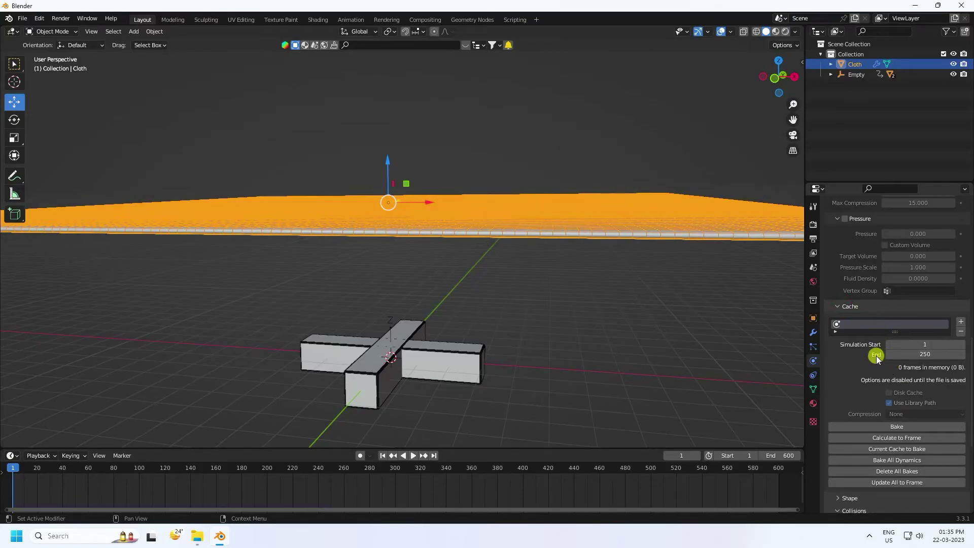
- Try a cache end frame of 600, revert it to 250, and bake the cloth
{"action": "left_click", "coordinate": [917, 354]}
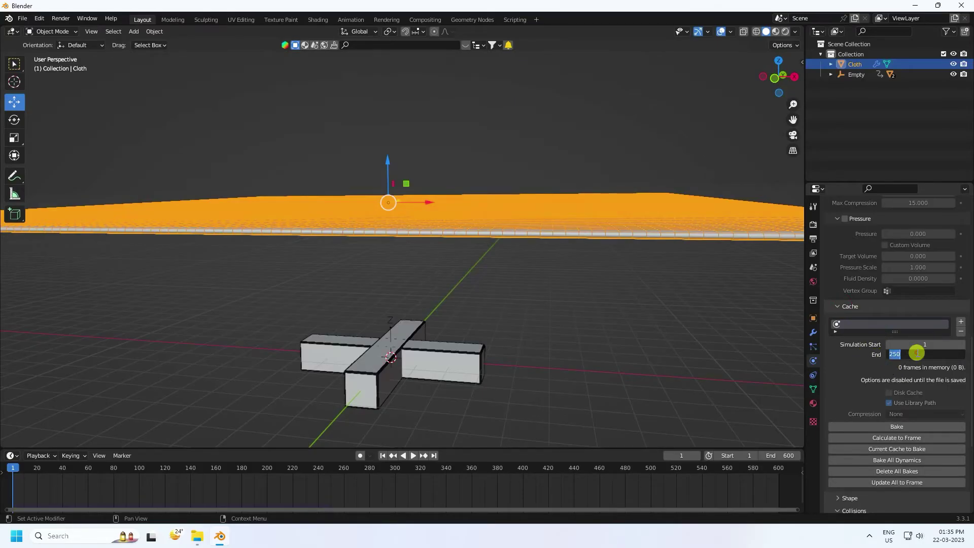
{"action": "type", "text": "600"}
{"action": "key", "text": "Return"}
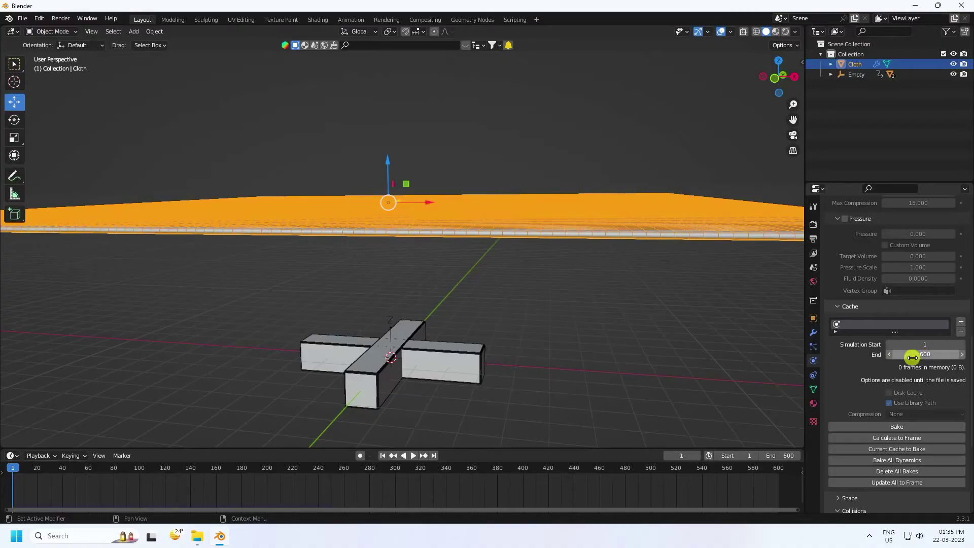
{"action": "left_click", "coordinate": [924, 357]}
{"action": "key", "text": "Return"}
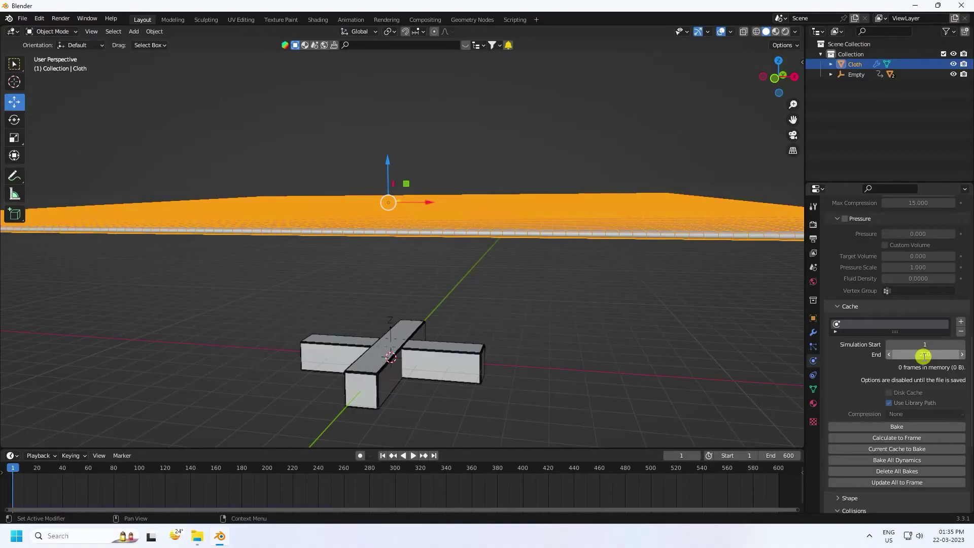
{"action": "left_click", "coordinate": [895, 428]}
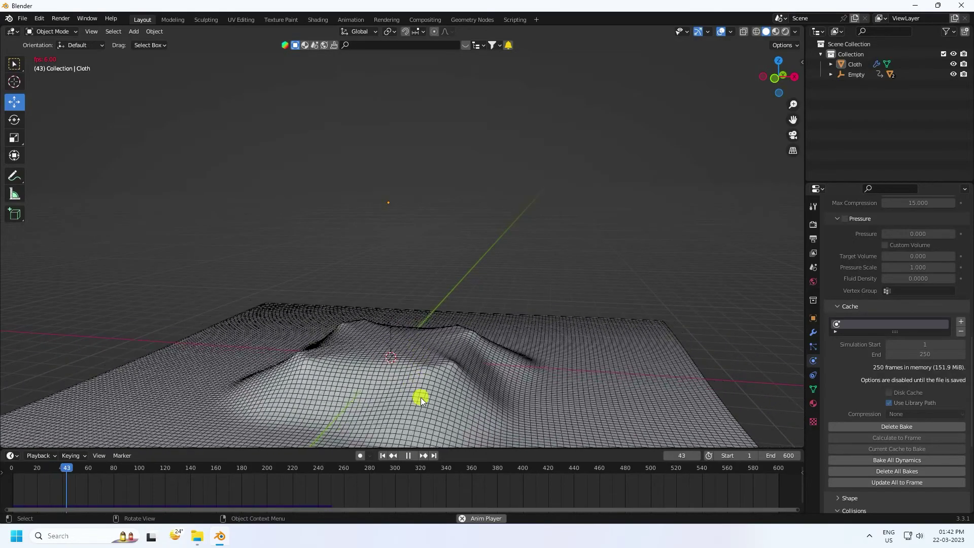
- Play the baked cloth simulation and pause at frame 185 with the cloth fully draped
{"action": "middle_click_drag", "start_coordinate": [440, 365], "coordinate": [444, 254], "text": "shift"}
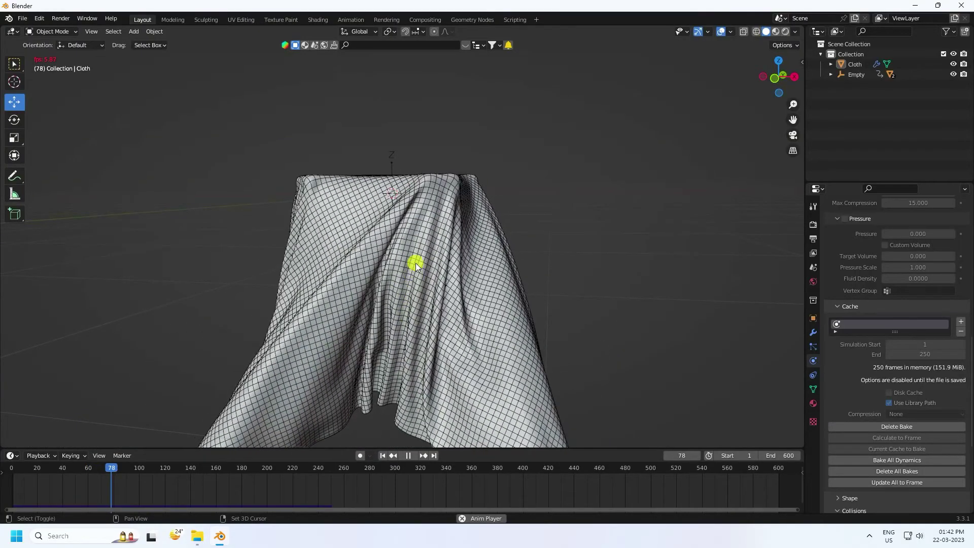
{"action": "middle_click_drag", "start_coordinate": [403, 280], "coordinate": [416, 290]}
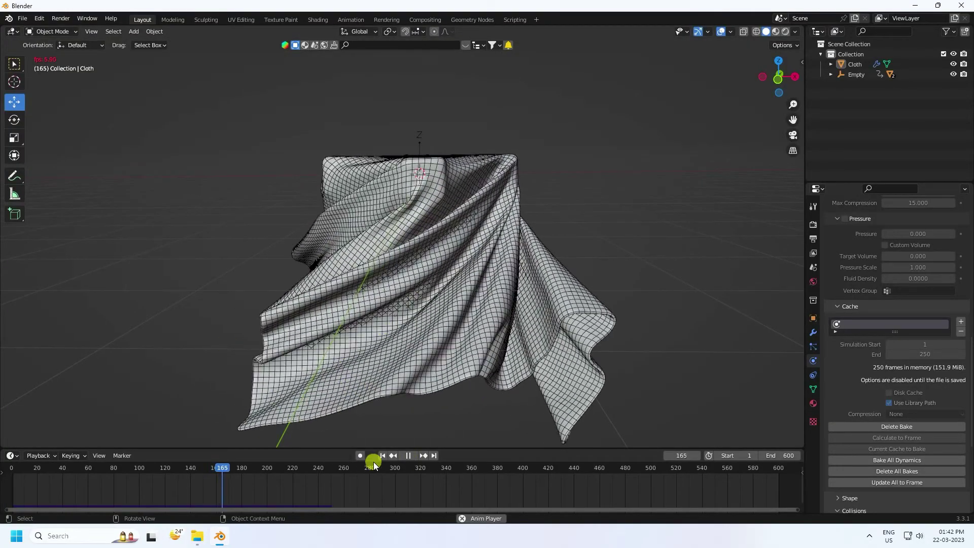
{"action": "left_click", "coordinate": [409, 455]}
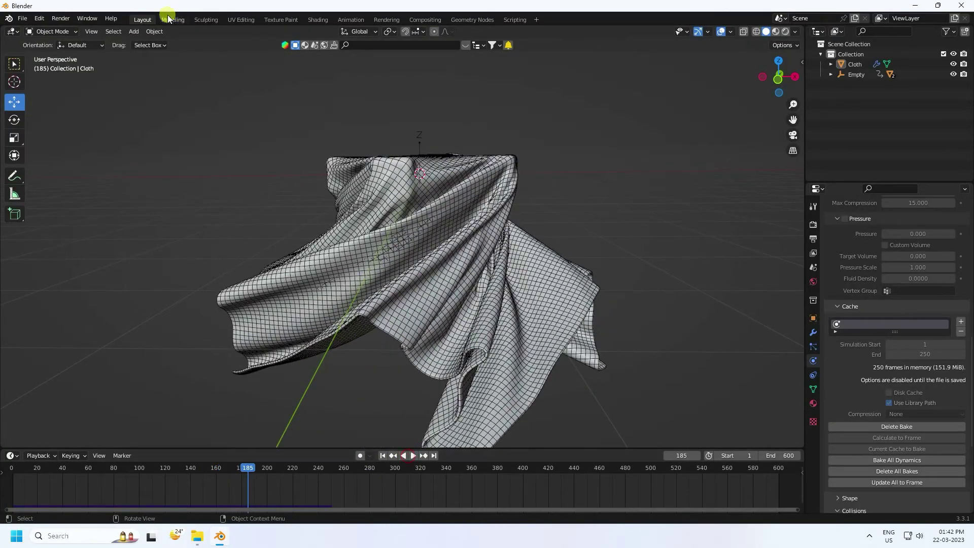
{"action": "left_click", "coordinate": [133, 31]}
- Add a plane mesh and move it 8.26 m down beneath the cloth
{"action": "mouse_move", "coordinate": [193, 39]}
{"action": "left_click", "coordinate": [238, 45]}
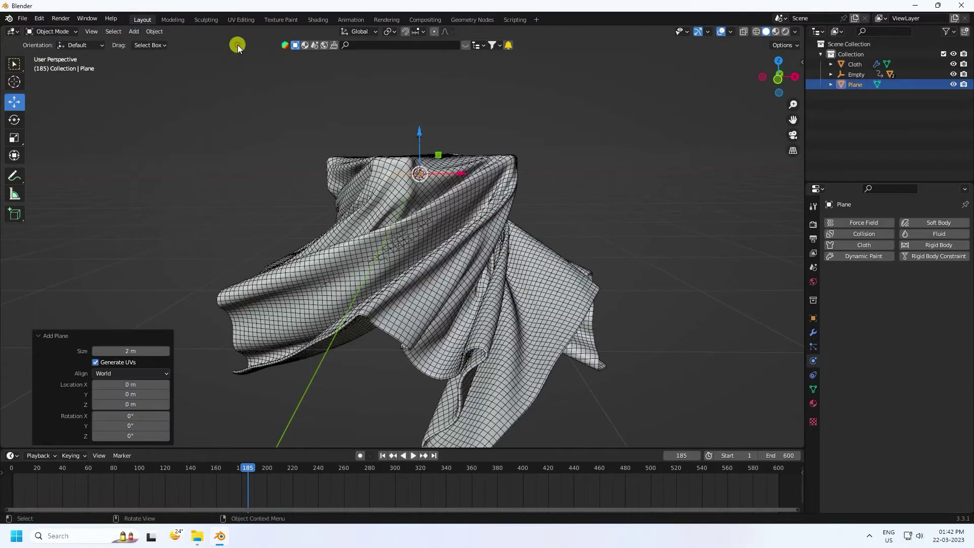
{"action": "left_click_drag", "start_coordinate": [418, 131], "coordinate": [409, 383]}
{"action": "scroll", "coordinate": [409, 382], "scroll_direction": "down", "scroll_amount": 5}
{"action": "middle_click_drag", "start_coordinate": [410, 382], "coordinate": [378, 369]}
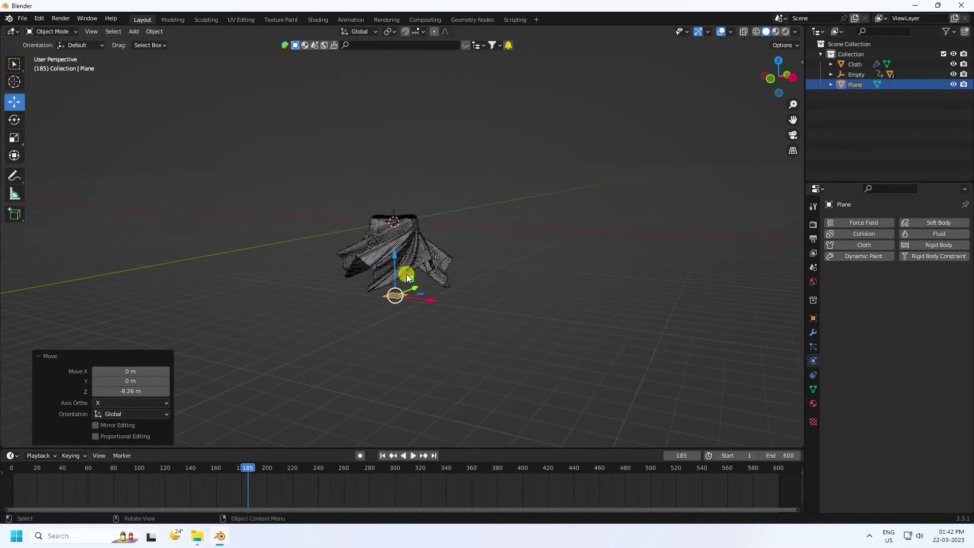
- Scale the plane up into a broad floor and enter Edit Mode with edge selection
{"action": "key", "text": "s"}
{"action": "left_click", "coordinate": [625, 169]}
{"action": "key", "text": "s"}
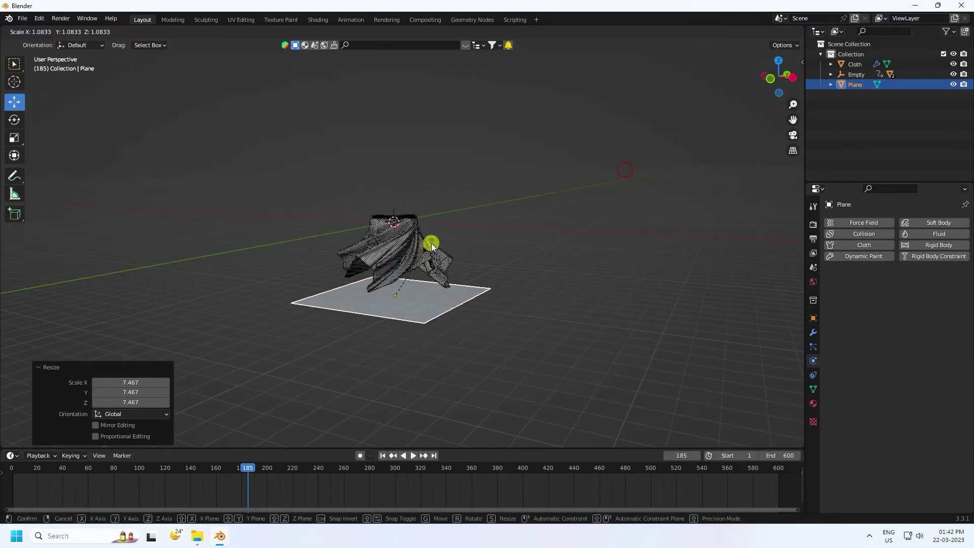
{"action": "left_click", "coordinate": [550, 220]}
{"action": "middle_click_drag", "start_coordinate": [550, 221], "coordinate": [522, 239]}
{"action": "key", "text": "s"}
{"action": "left_click", "coordinate": [553, 217]}
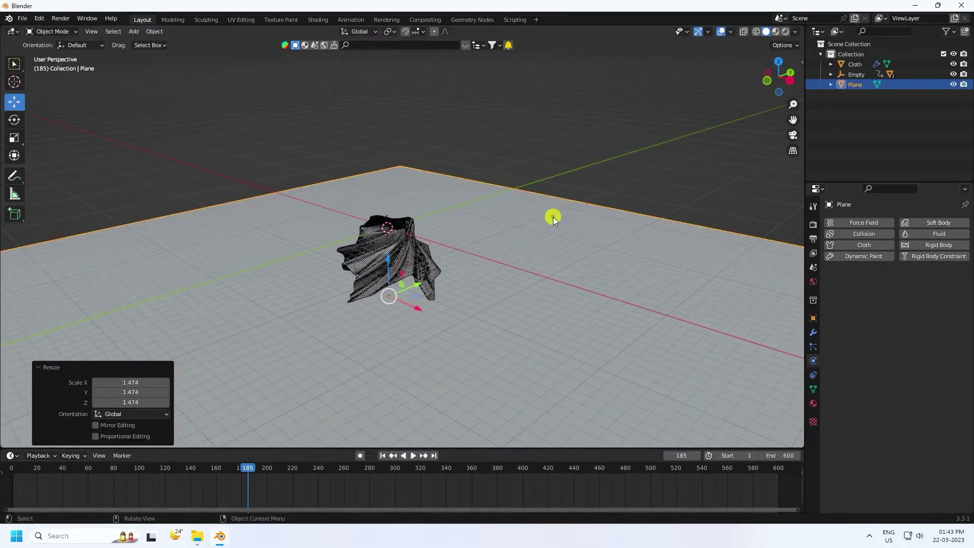
{"action": "scroll", "coordinate": [482, 234], "scroll_direction": "down", "scroll_amount": 3}
{"action": "middle_click_drag", "start_coordinate": [462, 240], "coordinate": [396, 265]}
{"action": "left_click", "coordinate": [51, 31]}
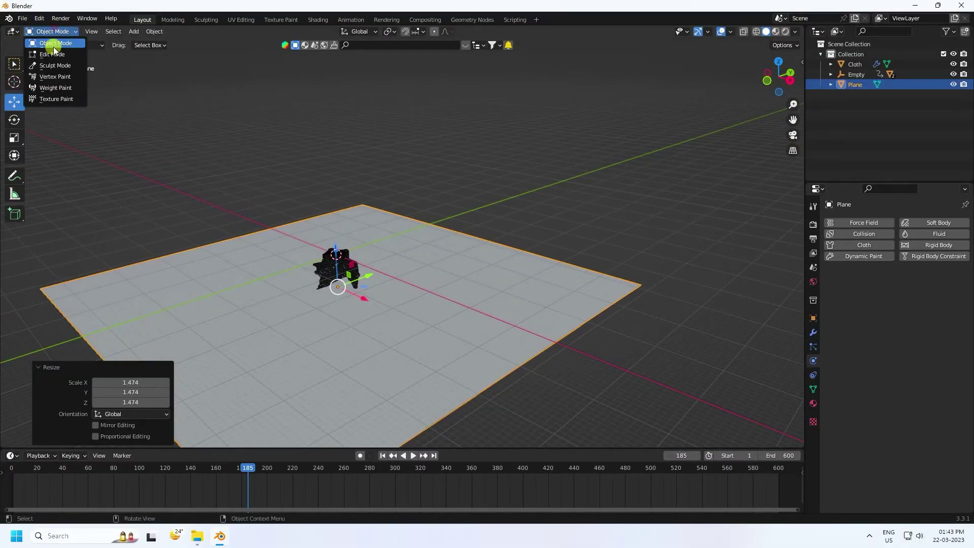
{"action": "left_click", "coordinate": [52, 54]}
{"action": "left_click", "coordinate": [96, 32]}
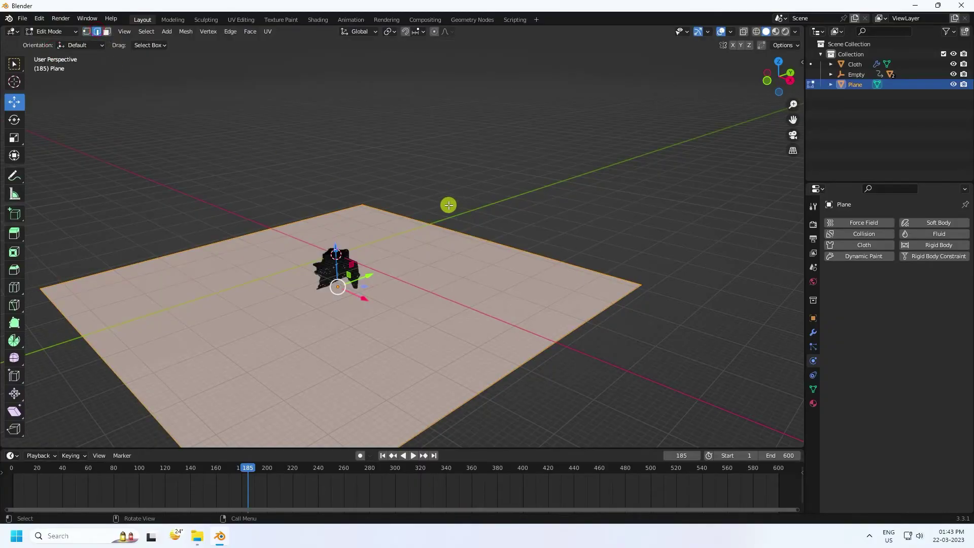
- Extrude the floor's far edge upward into a tall back wall
{"action": "left_click", "coordinate": [442, 227]}
{"action": "key", "text": "e"}
{"action": "right_click", "coordinate": [442, 228]}
{"action": "left_click_drag", "start_coordinate": [472, 205], "coordinate": [474, 388]}
{"action": "left_click", "coordinate": [523, 257]}
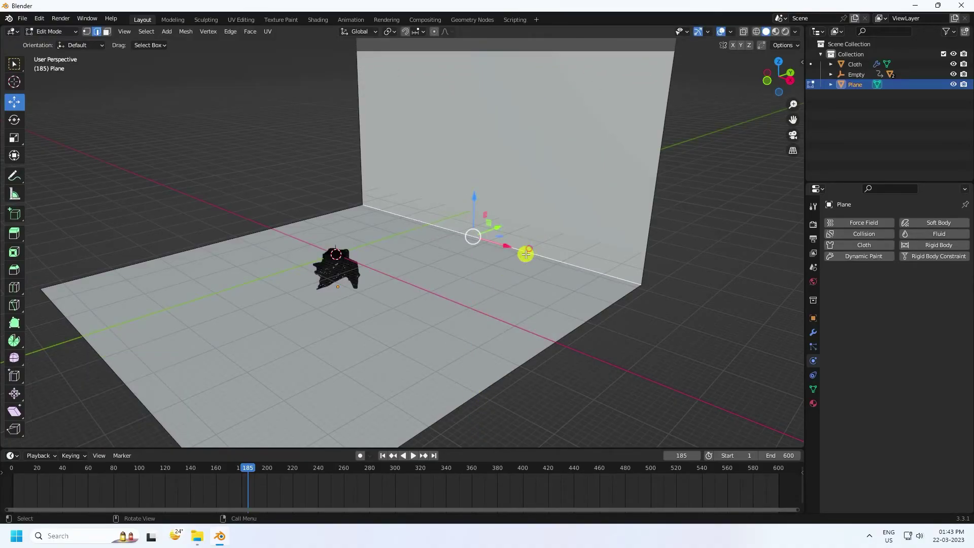
- Add a Bevel modifier with 0.2 m amount and 30 segments to round the corner
{"action": "left_click", "coordinate": [813, 333]}
{"action": "left_click", "coordinate": [837, 222]}
{"action": "left_click", "coordinate": [776, 258]}
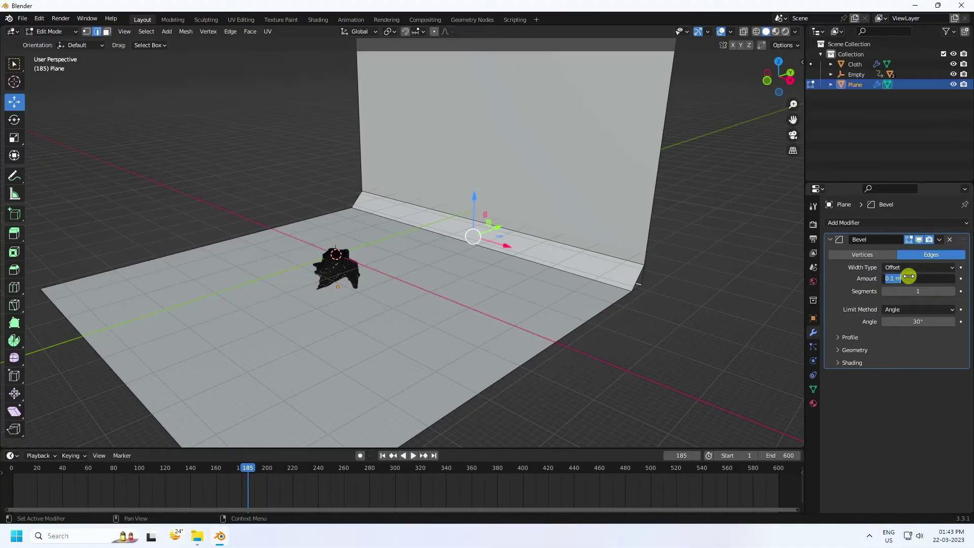
{"action": "key", "text": "Return"}
{"action": "left_click", "coordinate": [908, 290]}
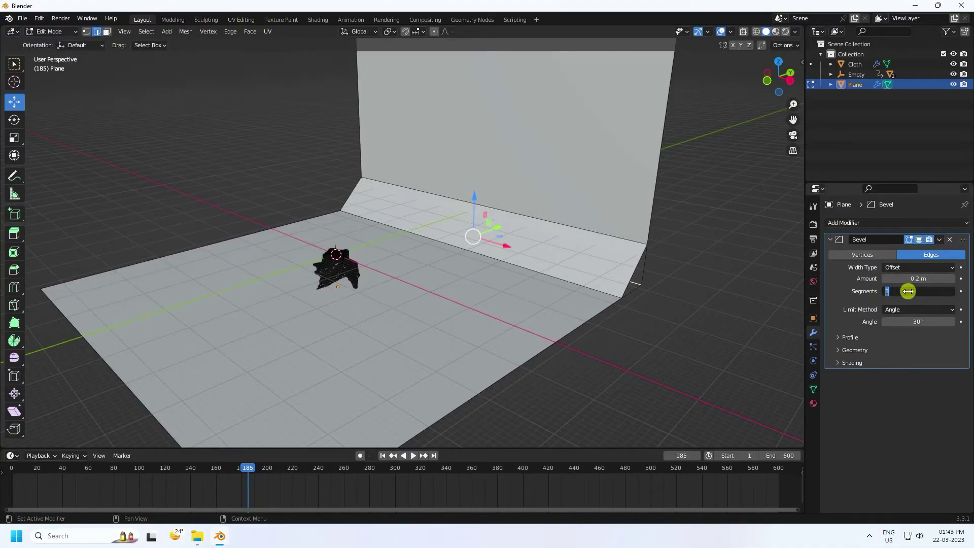
{"action": "type", "text": "30"}
{"action": "key", "text": "Return"}
- In Object Mode, smooth-shade the backdrop and move it -27.481 m along Y behind the cloth
{"action": "left_click", "coordinate": [50, 31]}
{"action": "left_click", "coordinate": [57, 42]}
{"action": "right_click", "coordinate": [522, 214]}
{"action": "left_click", "coordinate": [505, 212]}
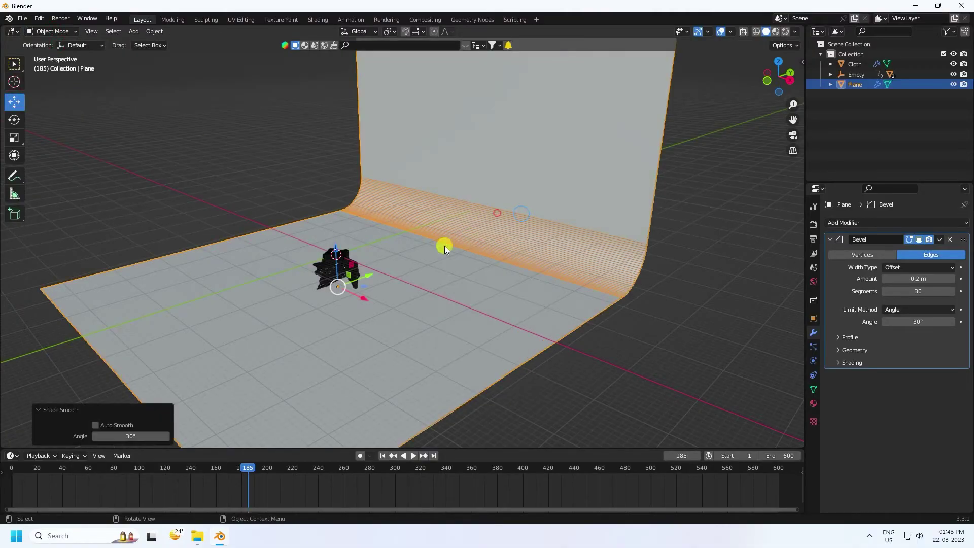
{"action": "left_click_drag", "start_coordinate": [361, 275], "coordinate": [257, 311]}
{"action": "middle_click_drag", "start_coordinate": [256, 312], "coordinate": [420, 261]}
{"action": "scroll", "coordinate": [370, 257], "scroll_direction": "up", "scroll_amount": 8}
- Add a camera and align it to the current view
{"action": "left_click", "coordinate": [134, 31]}
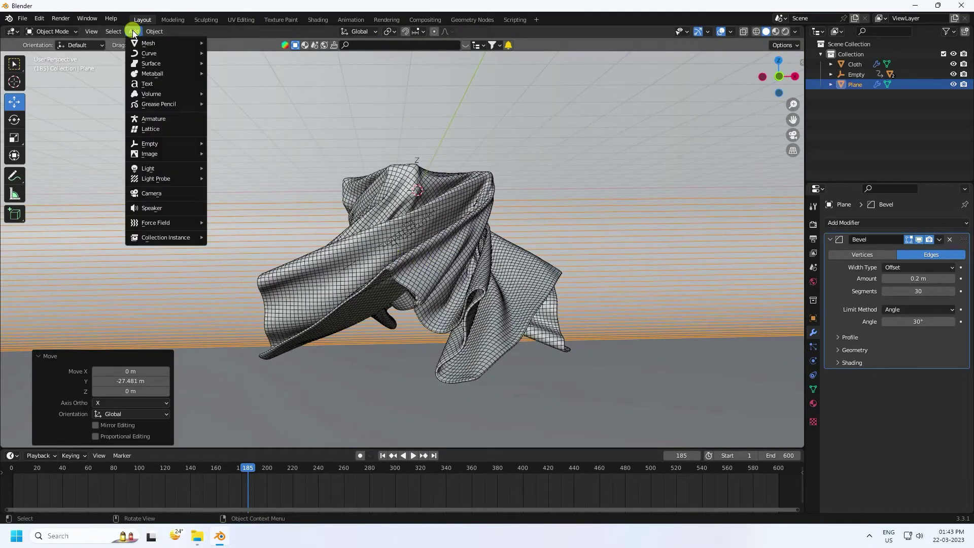
{"action": "left_click", "coordinate": [163, 192]}
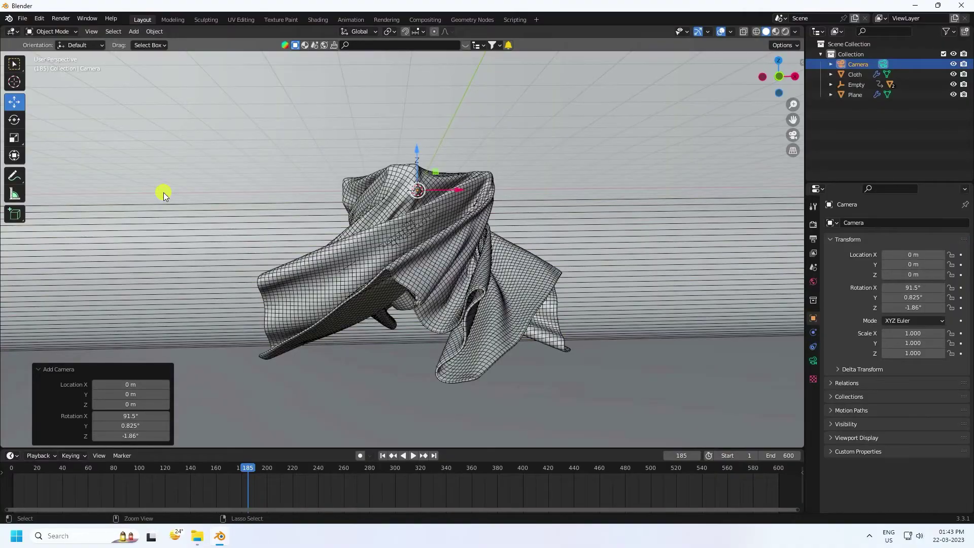
{"action": "key", "text": "ctrl+alt+KP_0"}
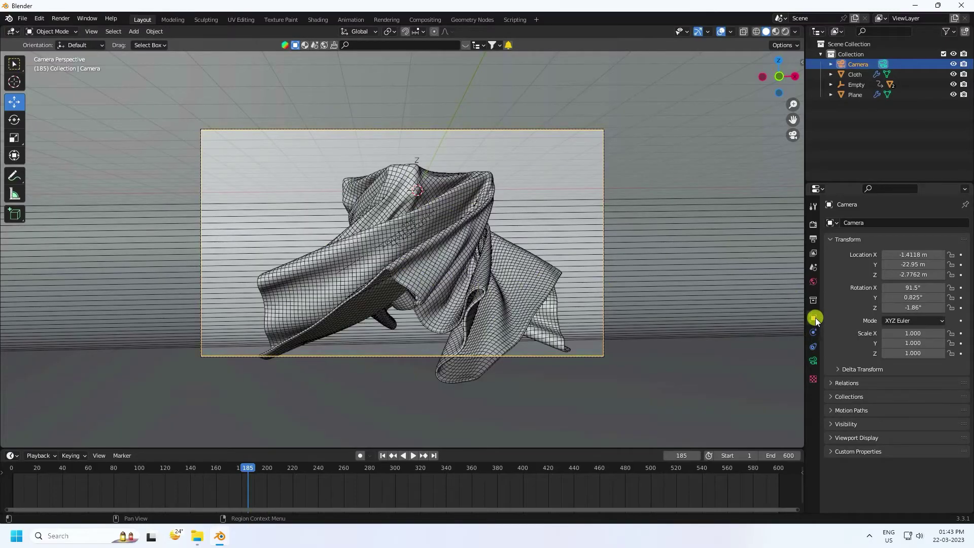
- Set the camera rotation to X 90°, Y 0°, Z 0°
{"action": "left_click", "coordinate": [920, 287]}
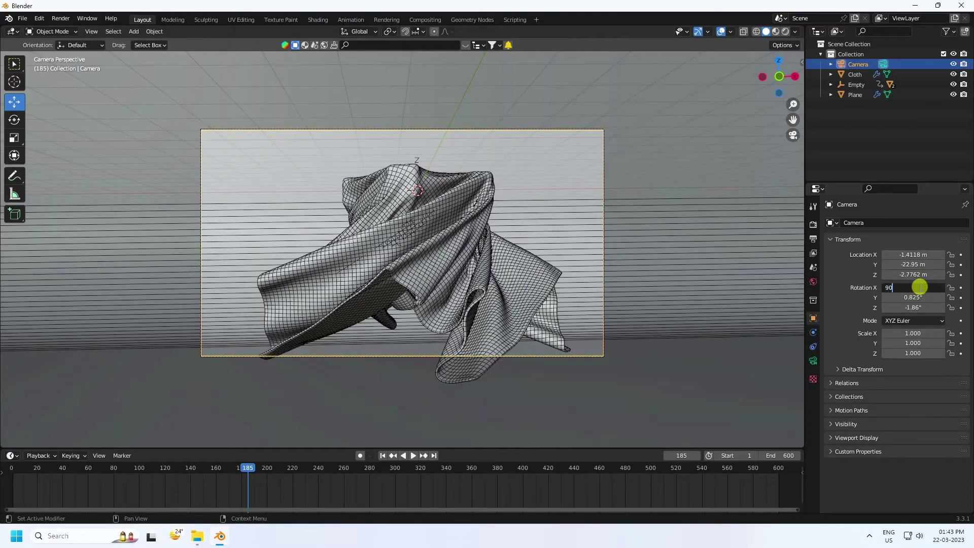
{"action": "type", "text": "90"}
{"action": "key", "text": "Return"}
{"action": "left_click", "coordinate": [917, 300]}
{"action": "type", "text": "0"}
{"action": "key", "text": "Return"}
{"action": "left_click", "coordinate": [913, 308]}
{"action": "type", "text": "0"}
{"action": "key", "text": "Return"}
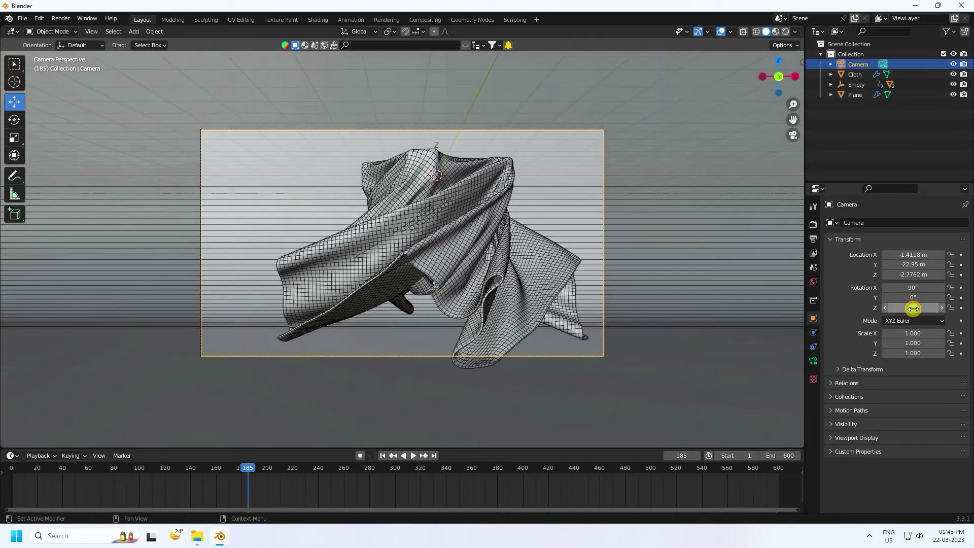
- Set the camera's X location to 0 m
{"action": "left_click", "coordinate": [909, 255]}
{"action": "type", "text": "0"}
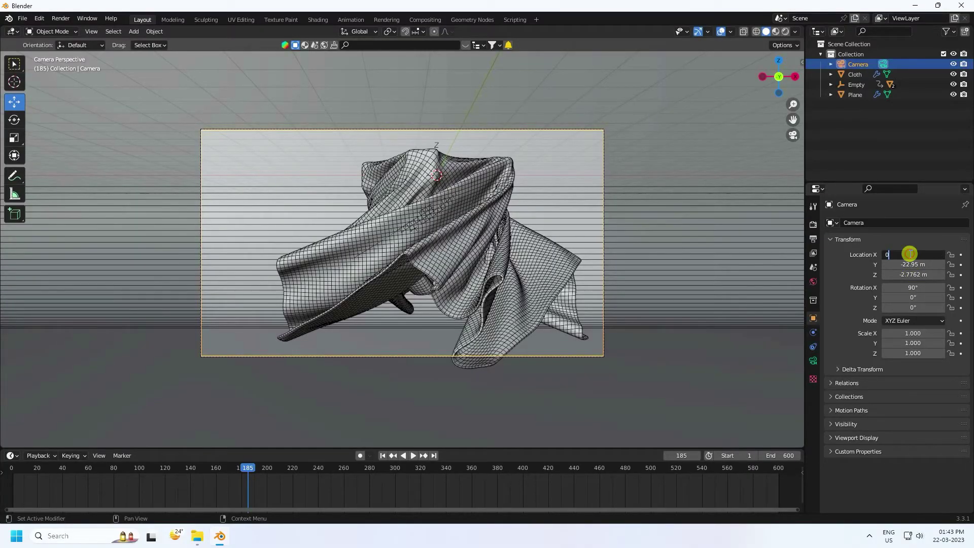
{"action": "key", "text": "Return"}
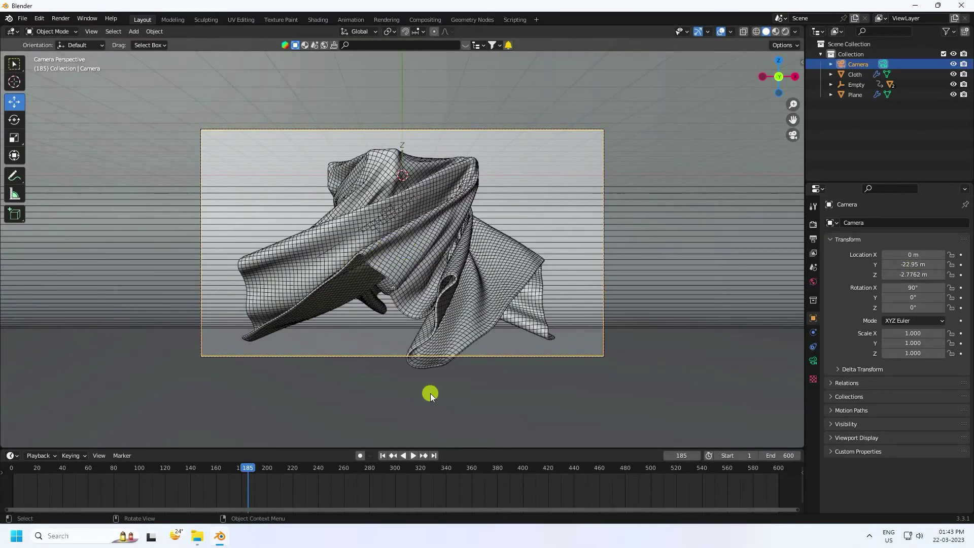
{"action": "scroll", "coordinate": [381, 274], "scroll_direction": "up", "scroll_amount": 2}
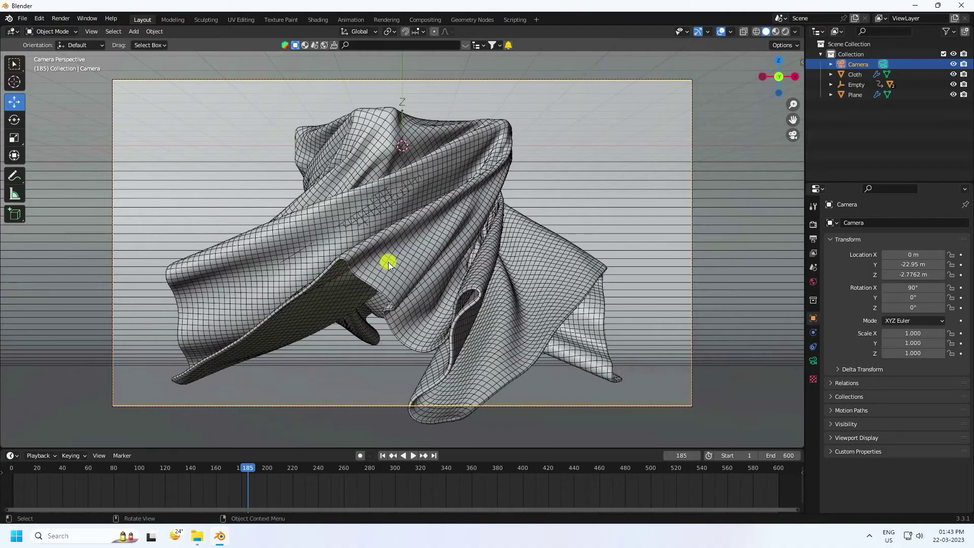
- Create a new material for the Cloth with base colour hex FFA68D
{"action": "left_click", "coordinate": [856, 76]}
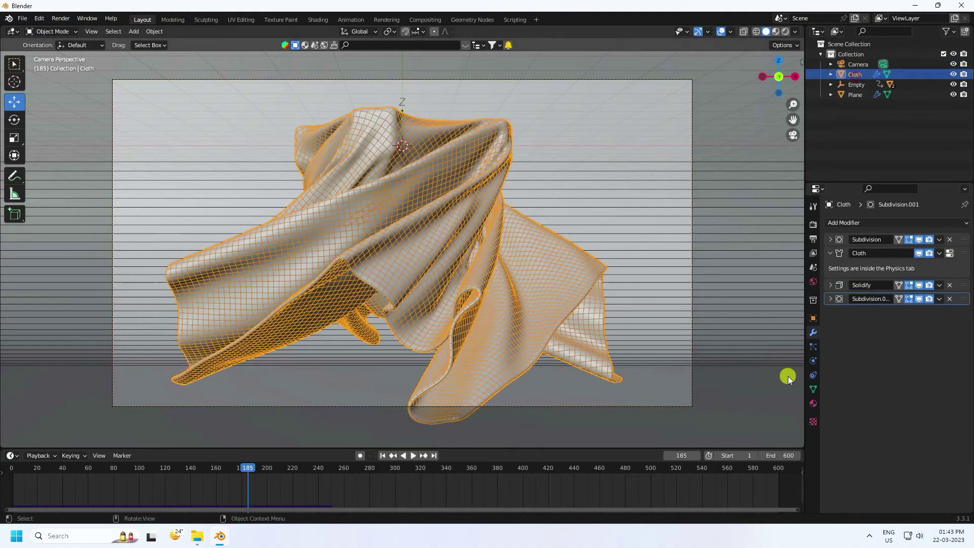
{"action": "left_click", "coordinate": [814, 405]}
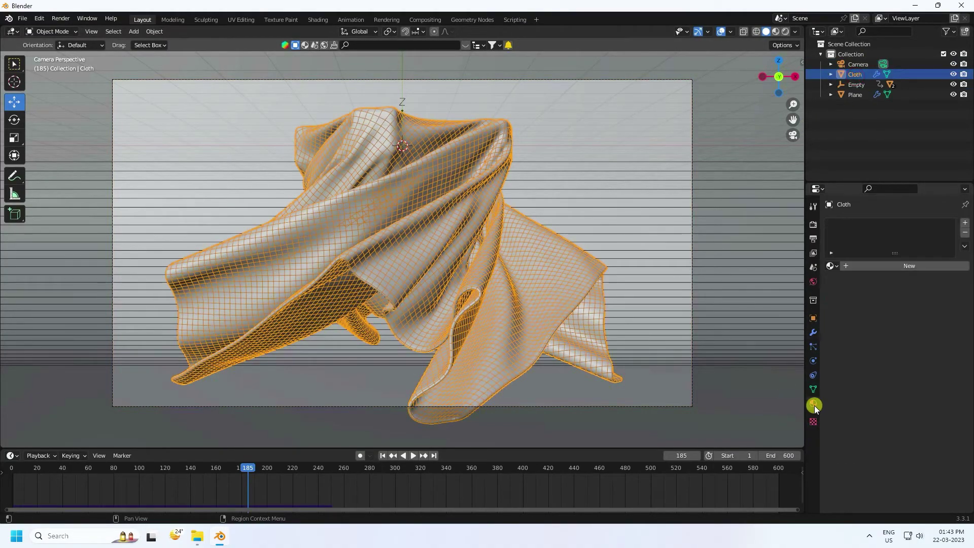
{"action": "left_click", "coordinate": [869, 266]}
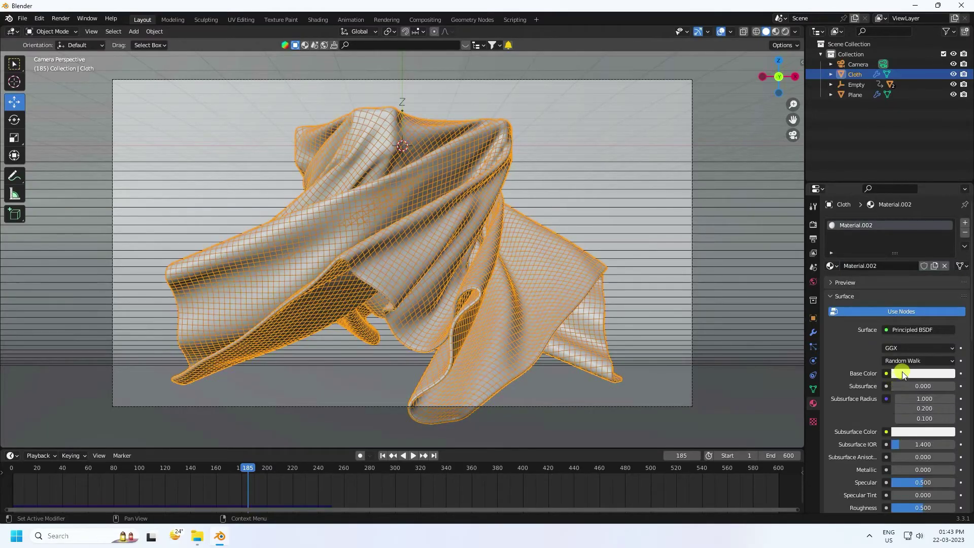
{"action": "left_click", "coordinate": [905, 373]}
{"action": "left_click", "coordinate": [935, 313]}
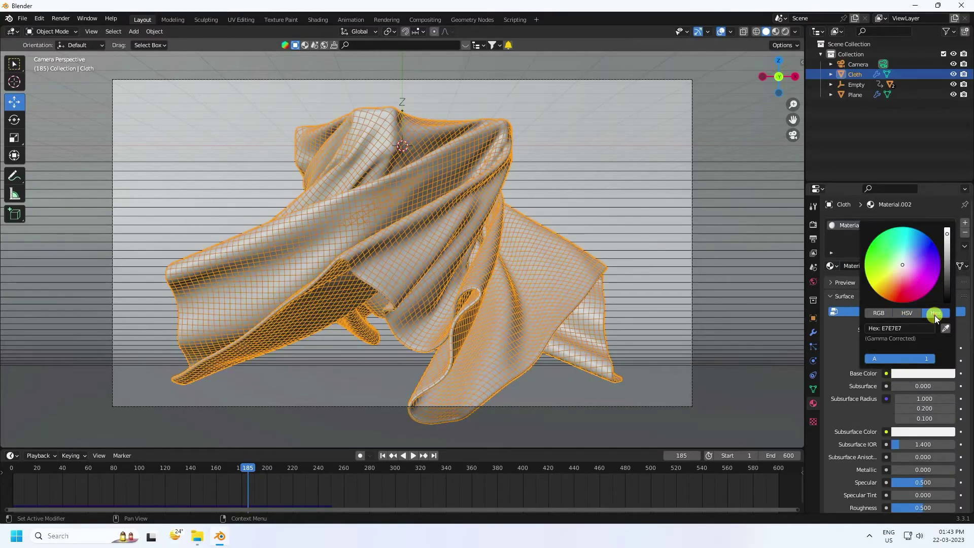
{"action": "left_click", "coordinate": [895, 329]}
{"action": "type", "text": "ffa68d"}
{"action": "key", "text": "Return"}
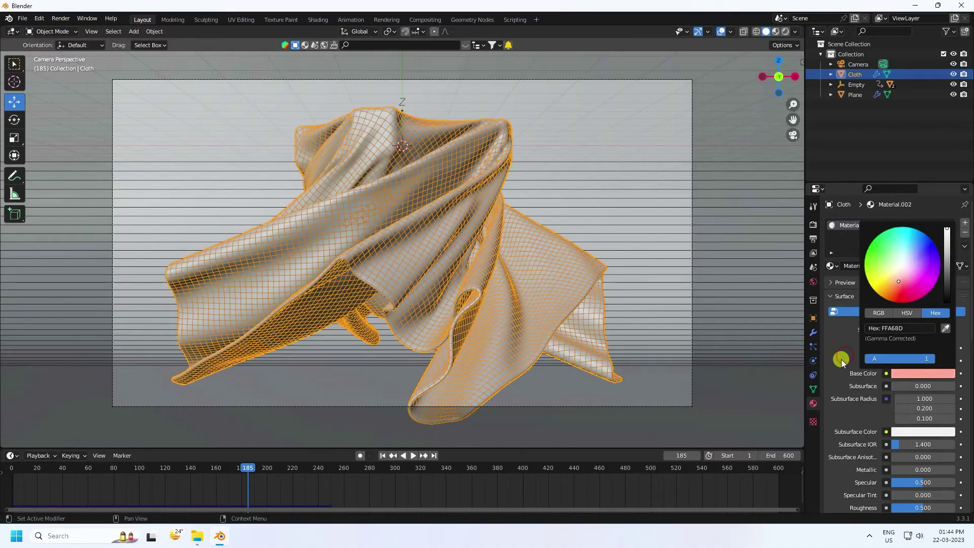
{"action": "left_click", "coordinate": [842, 361]}
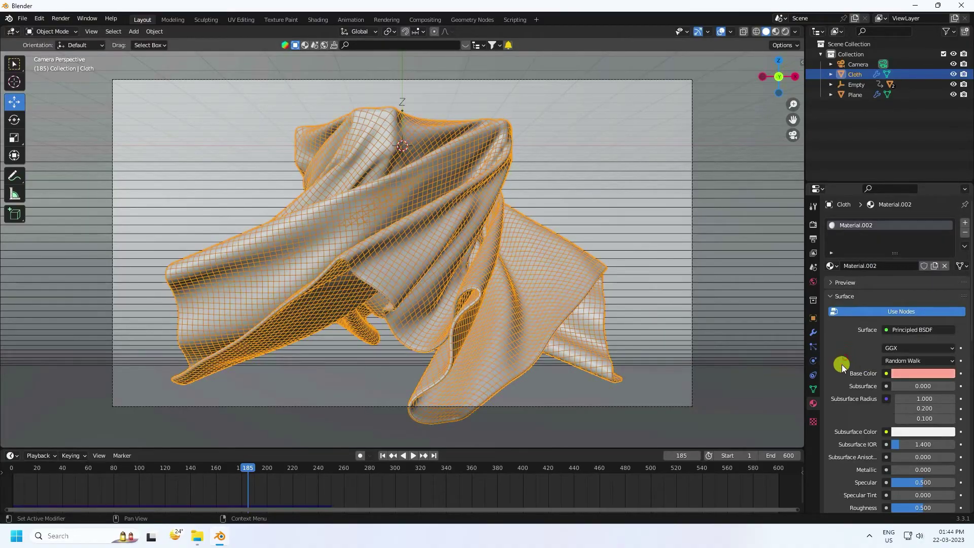
- Switch to Material Preview shading and set Metallic 0.700 and Roughness 0.350
{"action": "left_click", "coordinate": [774, 31]}
{"action": "scroll", "coordinate": [882, 393], "scroll_direction": "down", "scroll_amount": 3}
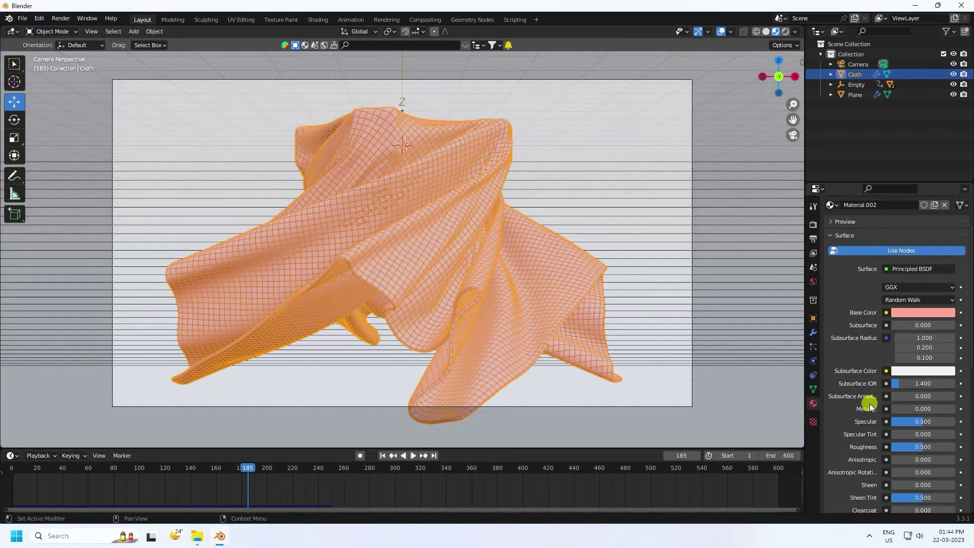
{"action": "left_click", "coordinate": [913, 413]}
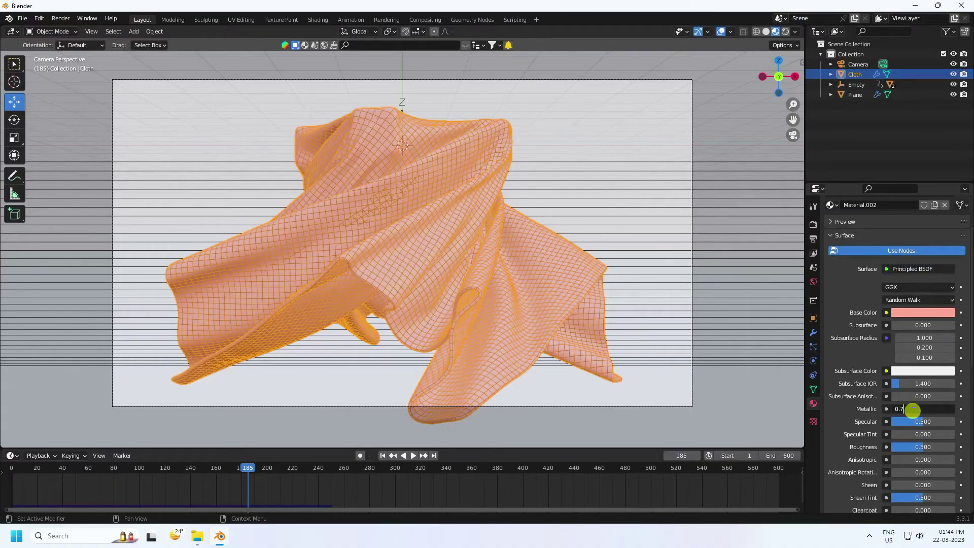
{"action": "key", "text": "Return"}
{"action": "left_click", "coordinate": [902, 449]}
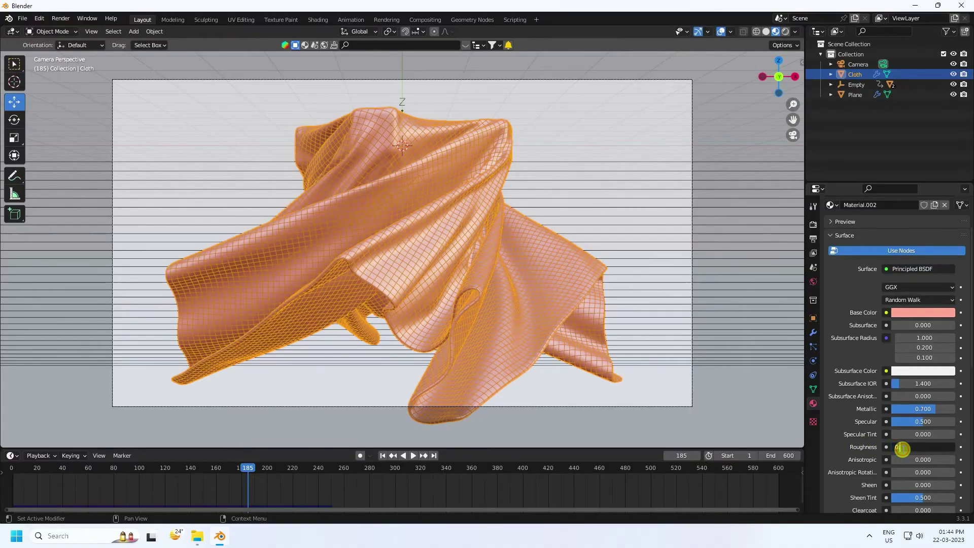
{"action": "key", "text": "Return"}
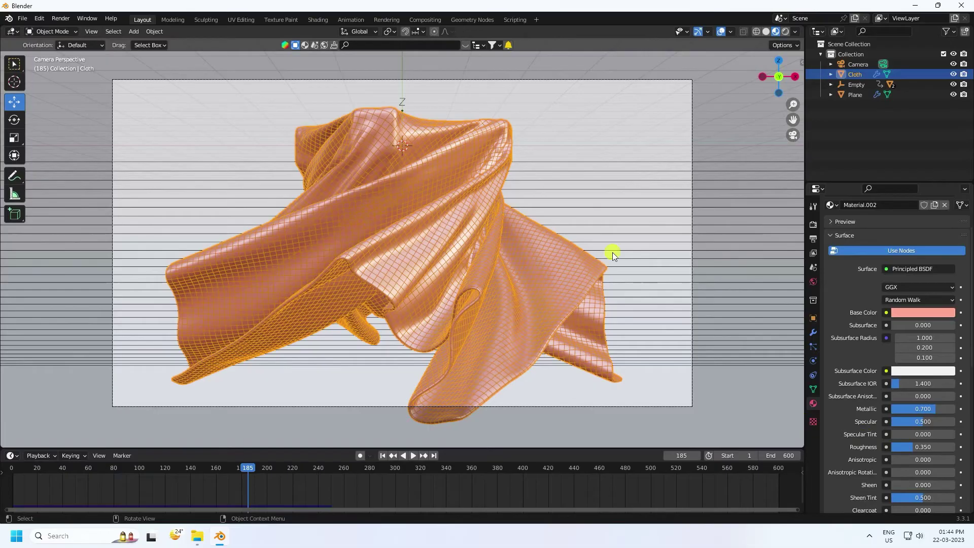
{"action": "left_click", "coordinate": [617, 243]}
- Create Material.003 for the backdrop plane with base colour FFB1B4 and Roughness 0.3
{"action": "left_click", "coordinate": [859, 266]}
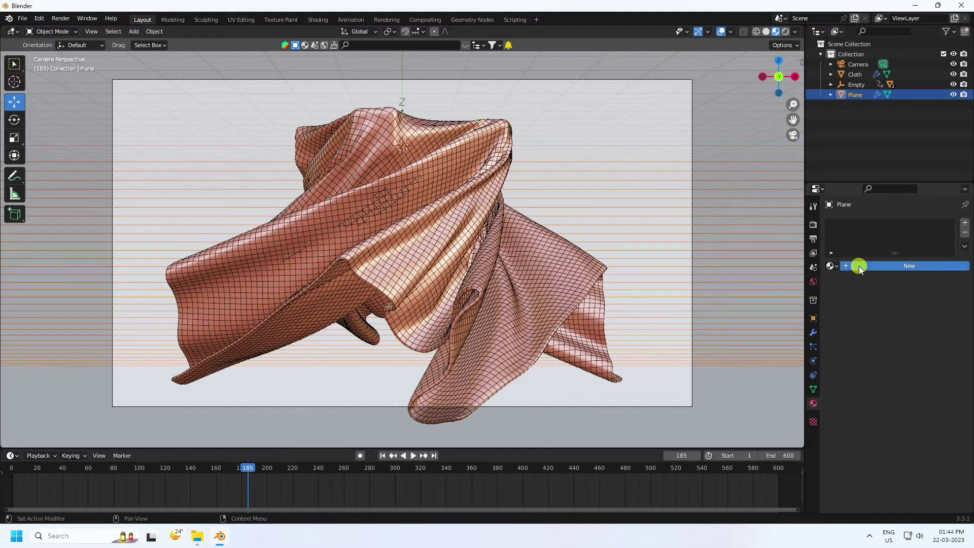
{"action": "left_click", "coordinate": [910, 372]}
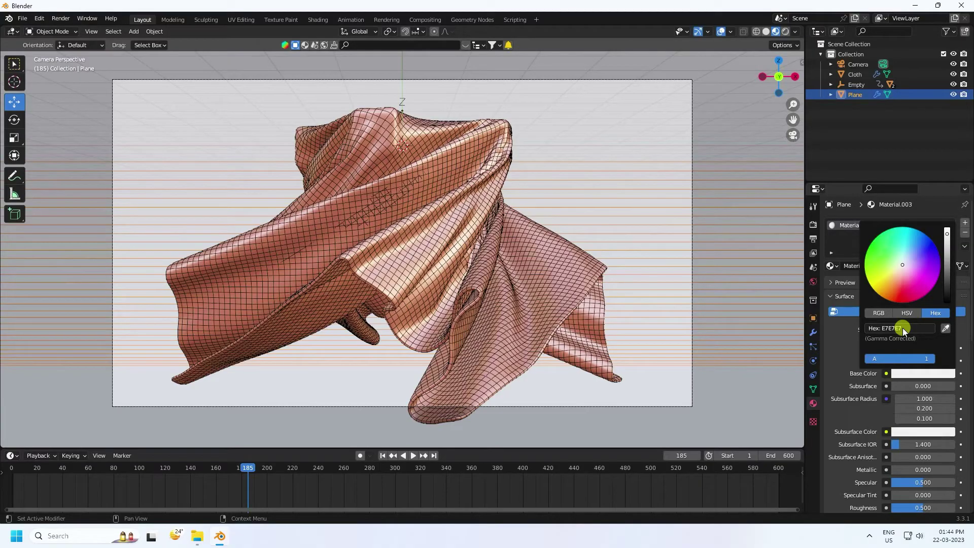
{"action": "left_click", "coordinate": [903, 328]}
{"action": "type", "text": "ff"}
{"action": "type", "text": "b1b4"}
{"action": "key", "text": "Return"}
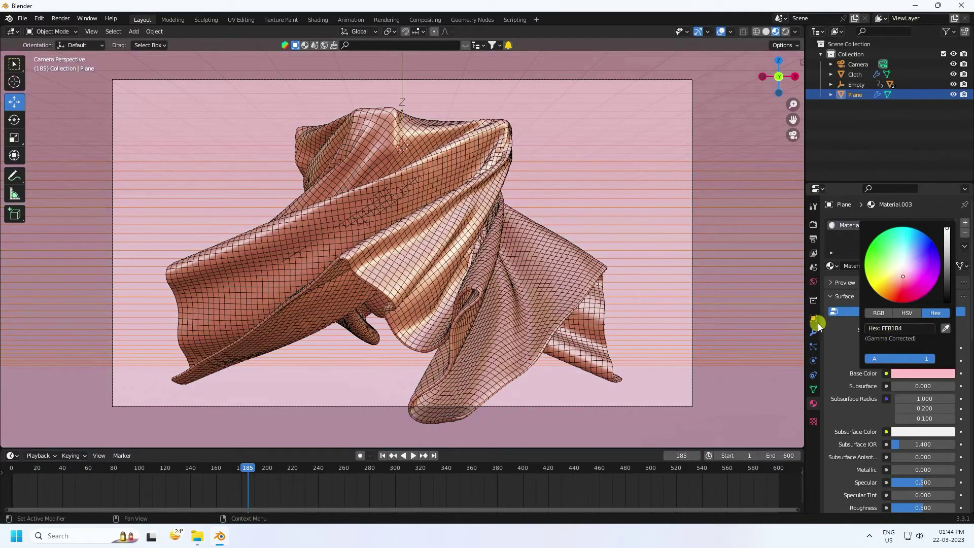
{"action": "scroll", "coordinate": [845, 459], "scroll_direction": "down", "scroll_amount": 4}
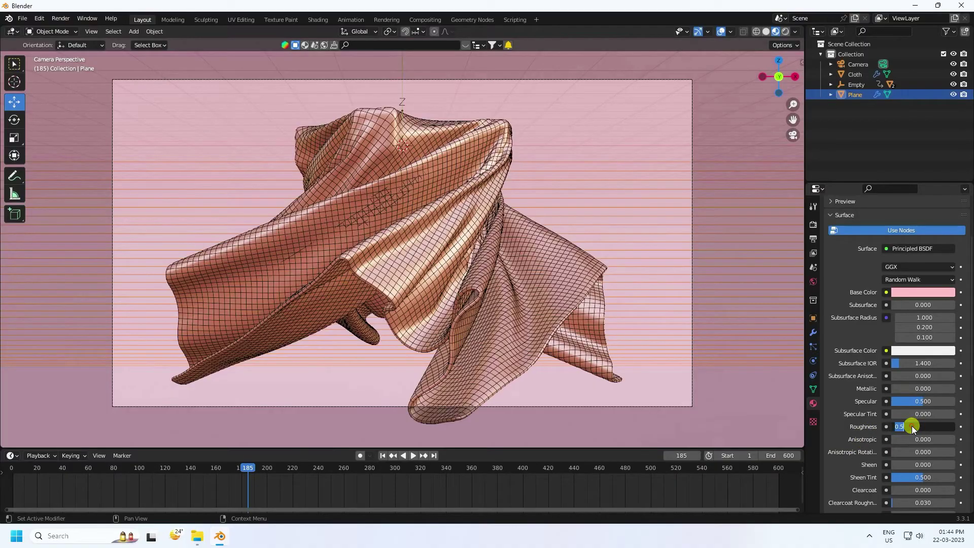
{"action": "type", "text": "0.3"}
{"action": "key", "text": "Return"}
{"action": "left_click", "coordinate": [812, 282]}
- Set the World colour to an Environment Texture loading artist_workshop_4k.exr from the HDRI folder
{"action": "left_click", "coordinate": [887, 290]}
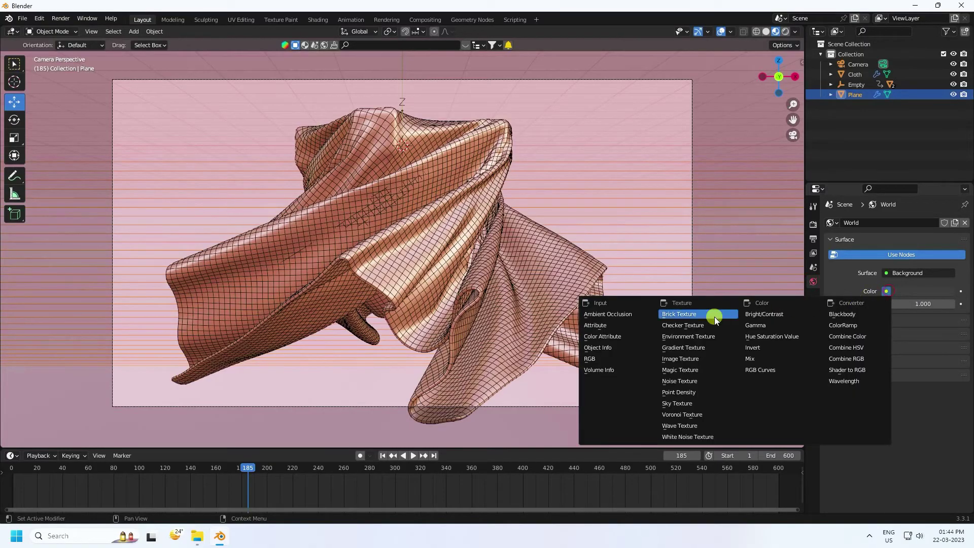
{"action": "left_click", "coordinate": [690, 337]}
{"action": "left_click", "coordinate": [902, 308]}
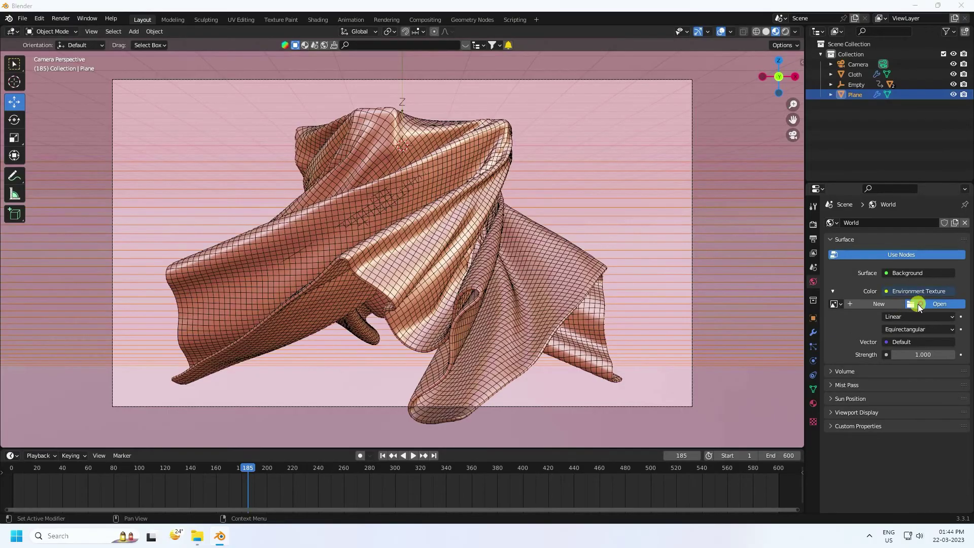
{"action": "left_click", "coordinate": [193, 372]}
{"action": "left_click", "coordinate": [324, 169]}
{"action": "left_click", "coordinate": [710, 415]}
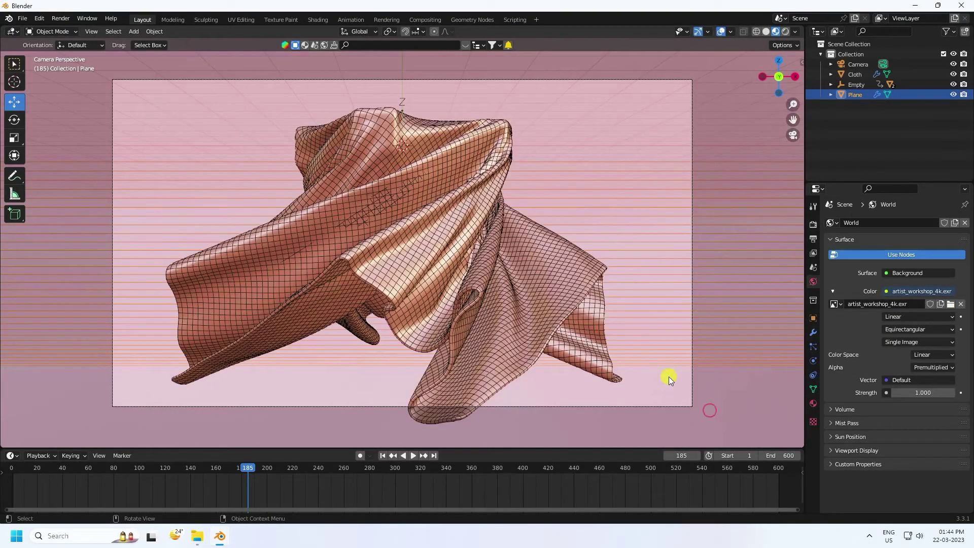
{"action": "middle_click_drag", "start_coordinate": [498, 188], "coordinate": [386, 189]}
- Add an Area light and raise it high above the cloth
{"action": "left_click", "coordinate": [134, 32]}
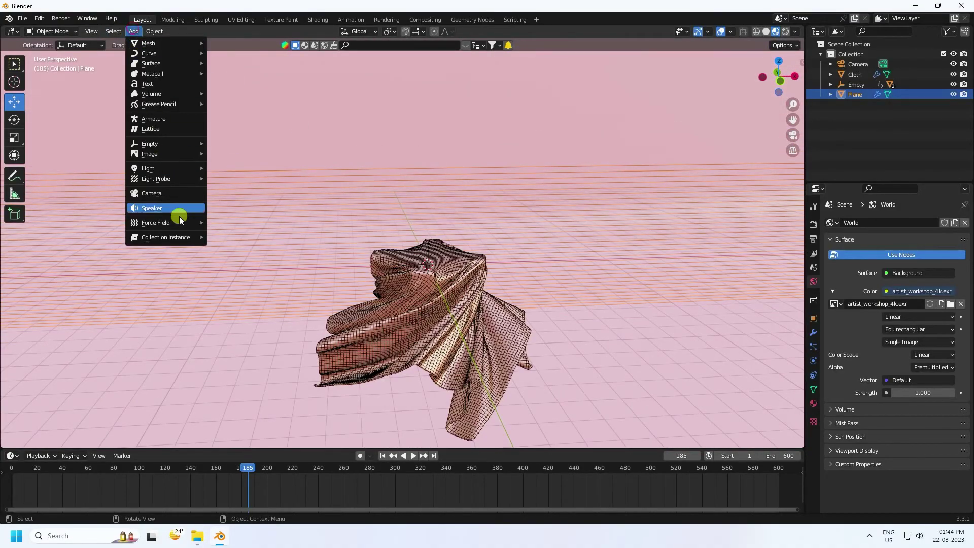
{"action": "mouse_move", "coordinate": [159, 166]}
{"action": "left_click", "coordinate": [248, 202]}
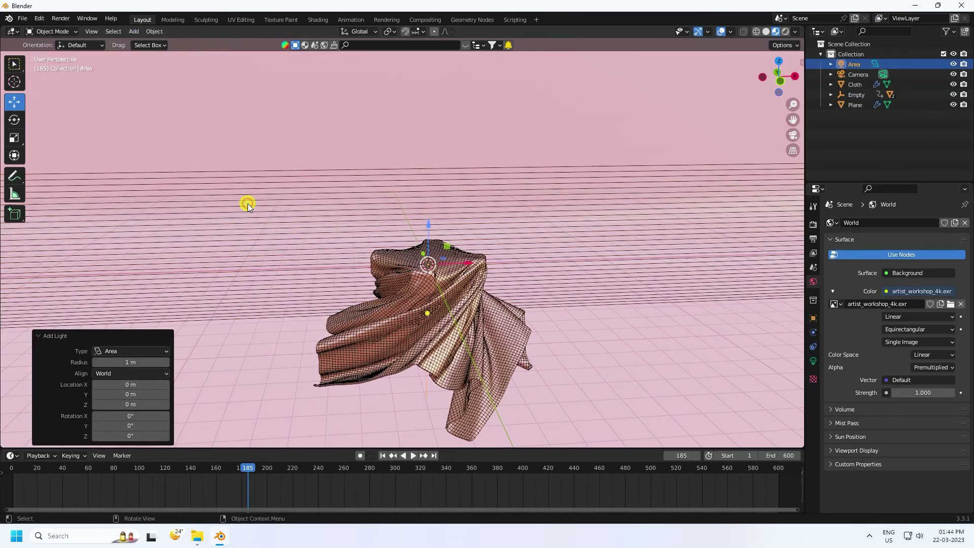
{"action": "middle_click_drag", "start_coordinate": [247, 203], "coordinate": [468, 264]}
{"action": "left_click_drag", "start_coordinate": [413, 215], "coordinate": [436, 121]}
- Set the area light's Power to 150 W and Size to 5 m
{"action": "left_click", "coordinate": [814, 360]}
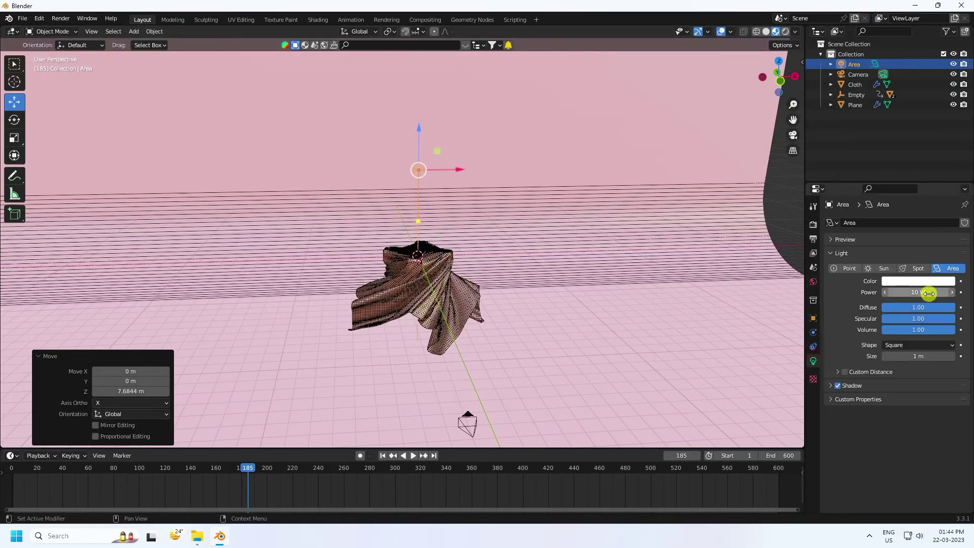
{"action": "left_click", "coordinate": [911, 293]}
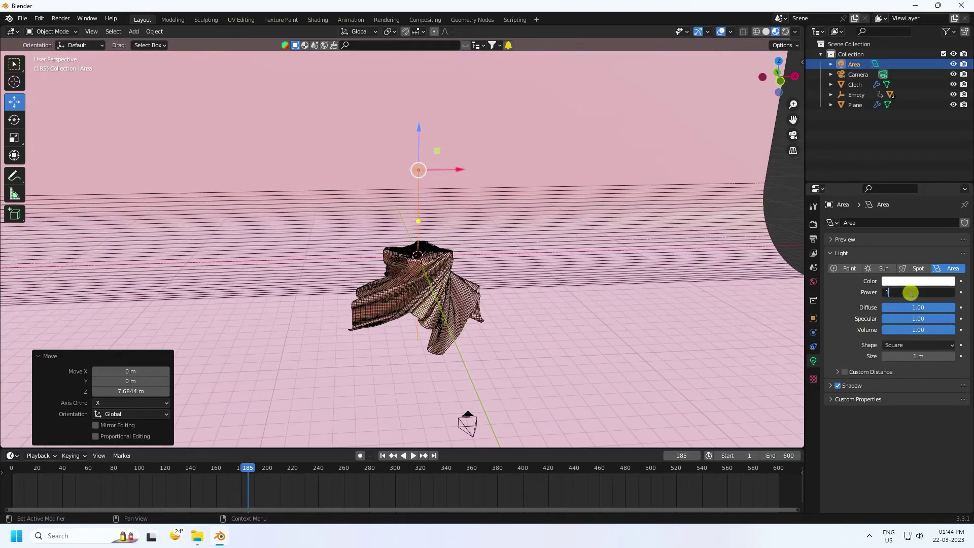
{"action": "key", "text": "Return"}
{"action": "left_click", "coordinate": [913, 356]}
{"action": "type", "text": "5"}
{"action": "key", "text": "Return"}
{"action": "scroll", "coordinate": [436, 326], "scroll_direction": "up", "scroll_amount": 4}
{"action": "middle_click_drag", "start_coordinate": [437, 326], "coordinate": [470, 276]}
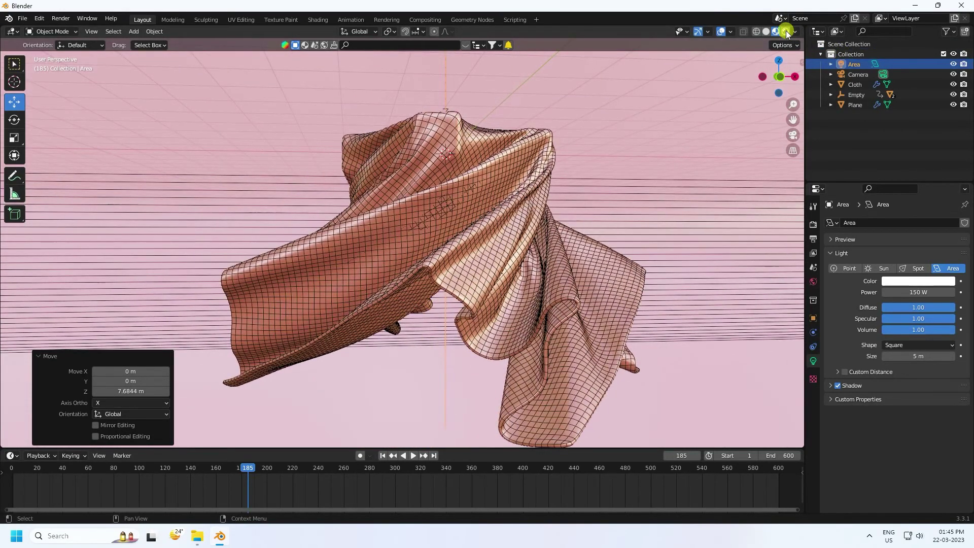
- Set the render engine to Cycles with 128 max samples for viewport and render
{"action": "left_click", "coordinate": [814, 224]}
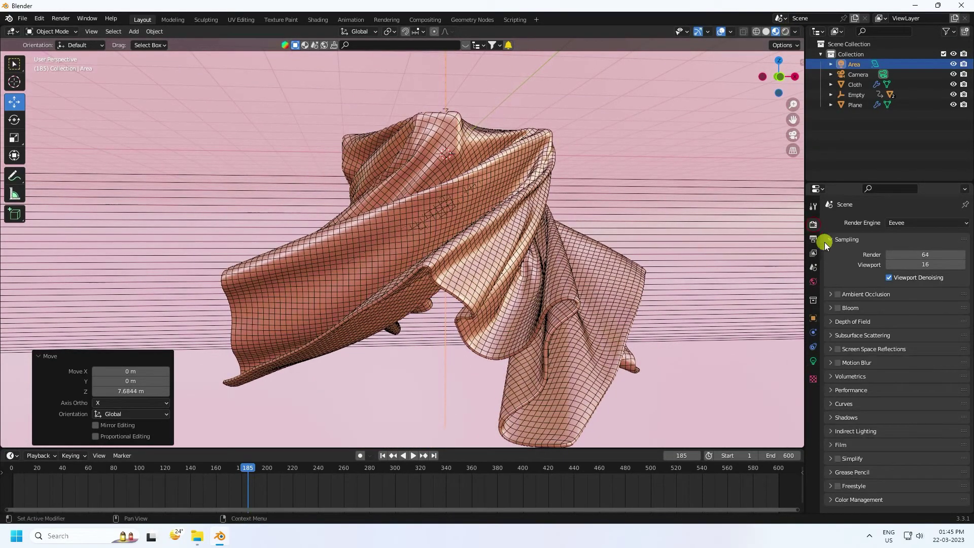
{"action": "left_click", "coordinate": [895, 226]}
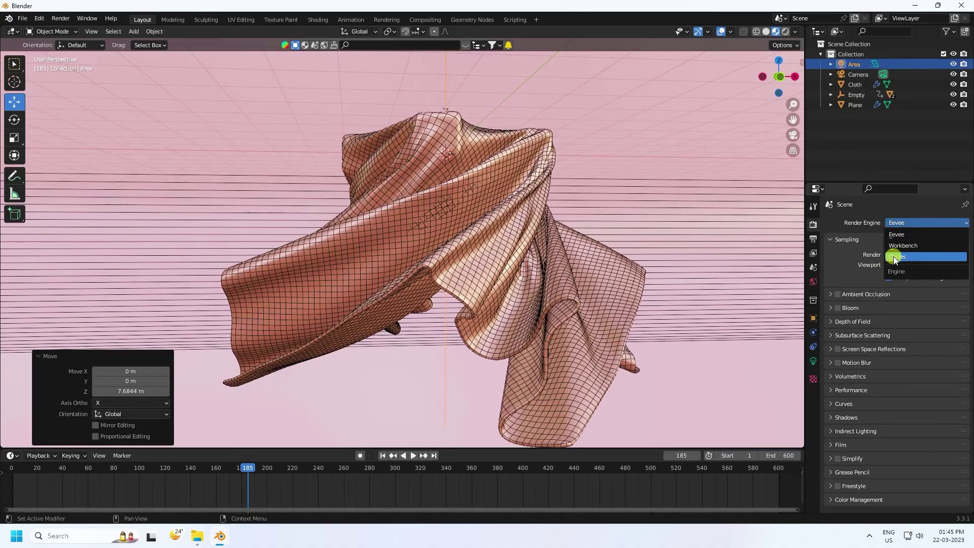
{"action": "left_click", "coordinate": [893, 257]}
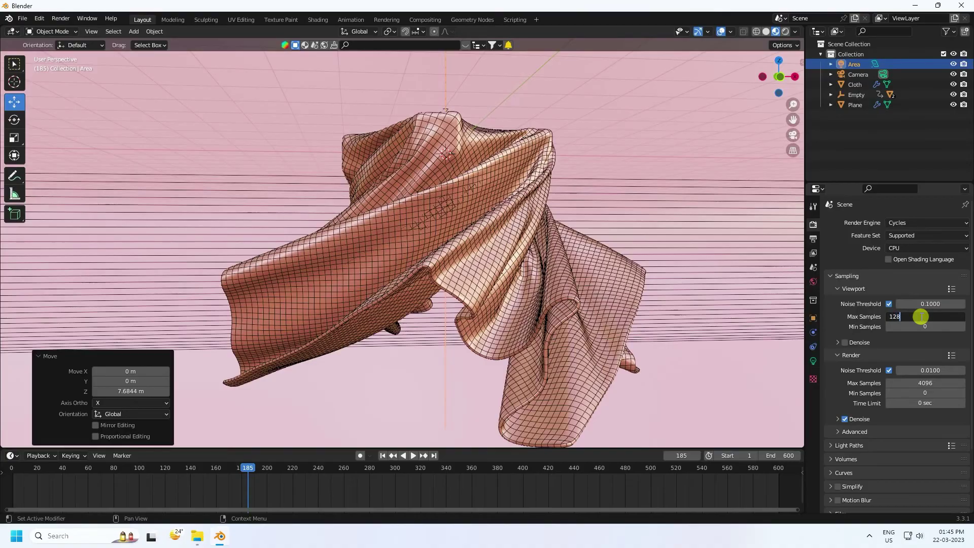
{"action": "key", "text": "Return"}
{"action": "left_click", "coordinate": [917, 383]}
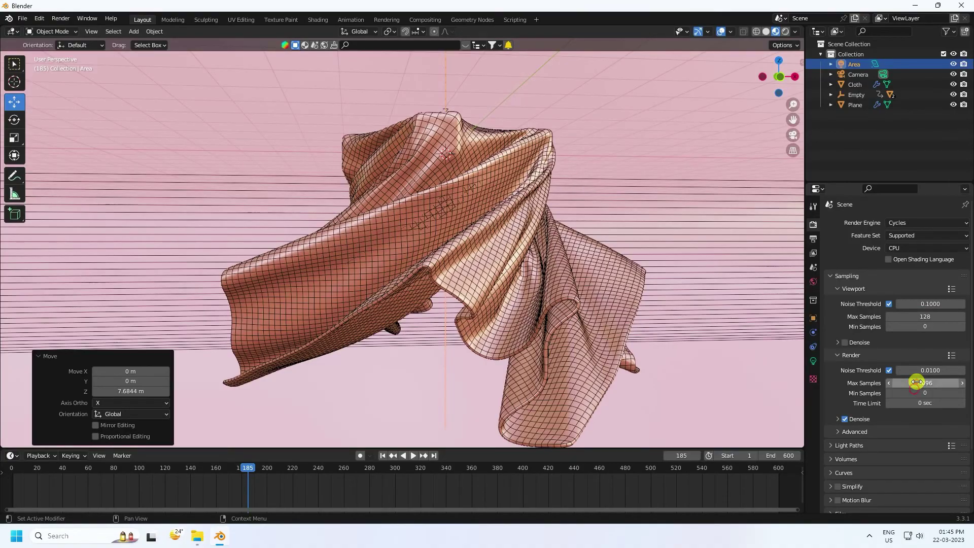
{"action": "key", "text": "Return"}
{"action": "middle_click_drag", "start_coordinate": [736, 325], "coordinate": [670, 355]}
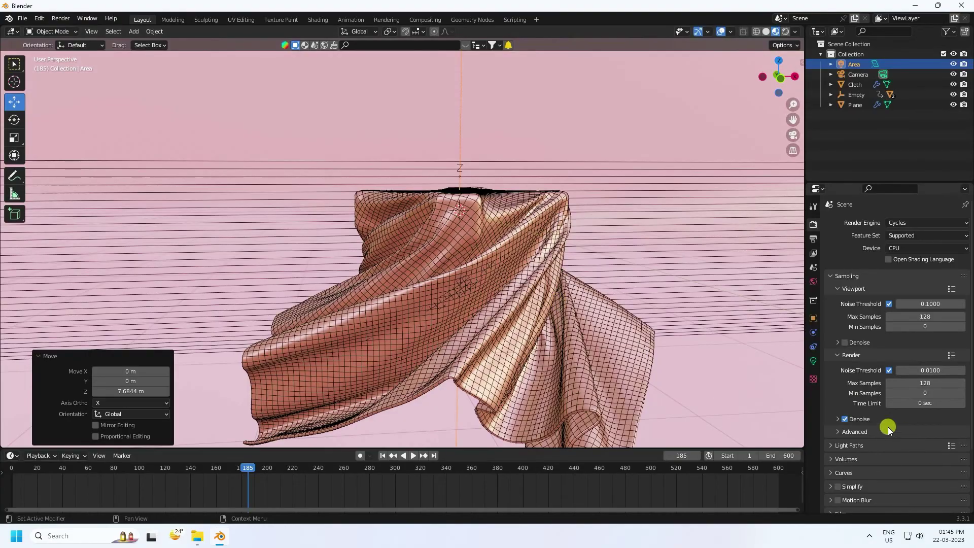
- Switch to Rendered shading, hide the wireframe overlay and deselect the area light
{"action": "left_click", "coordinate": [786, 32]}
{"action": "middle_click_drag", "start_coordinate": [394, 388], "coordinate": [418, 381]}
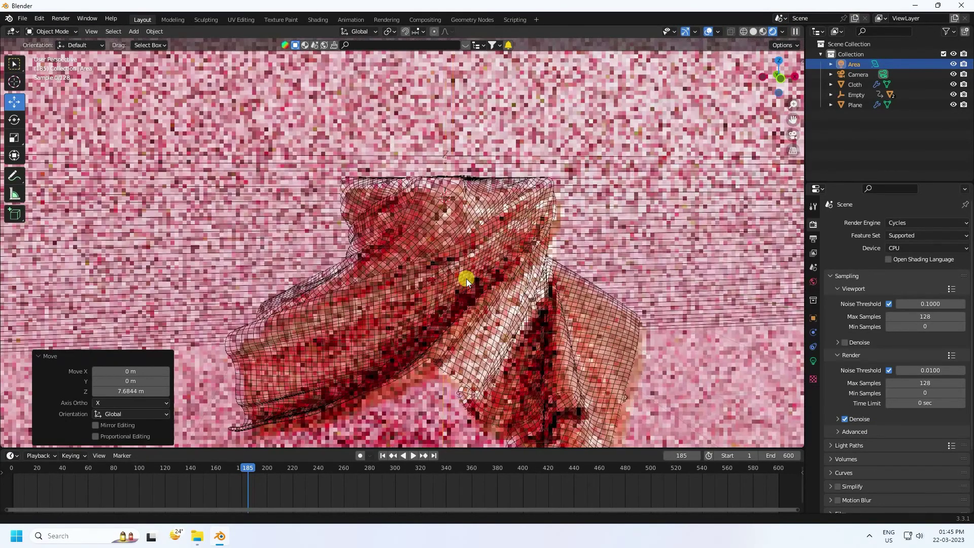
{"action": "middle_click_drag", "start_coordinate": [467, 281], "coordinate": [457, 266], "text": "shift"}
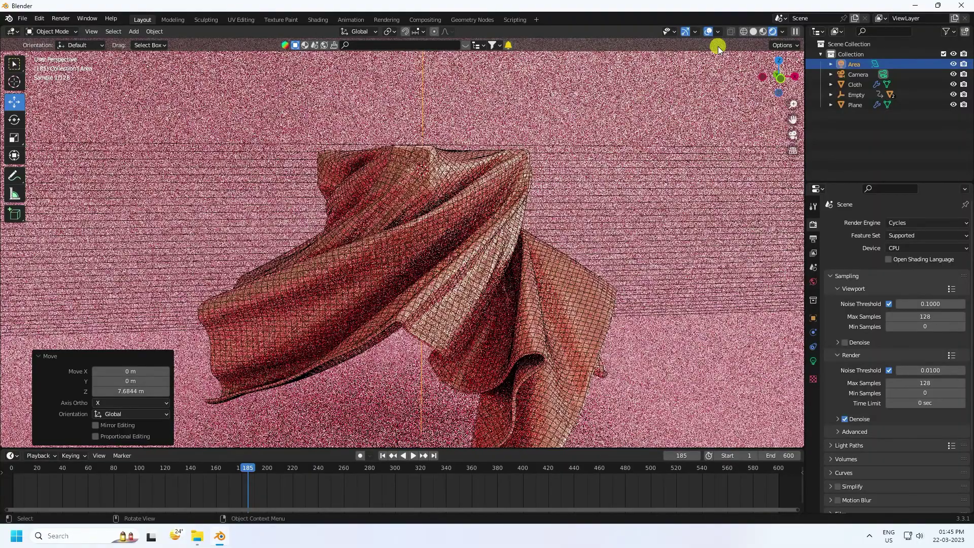
{"action": "left_click", "coordinate": [718, 32]}
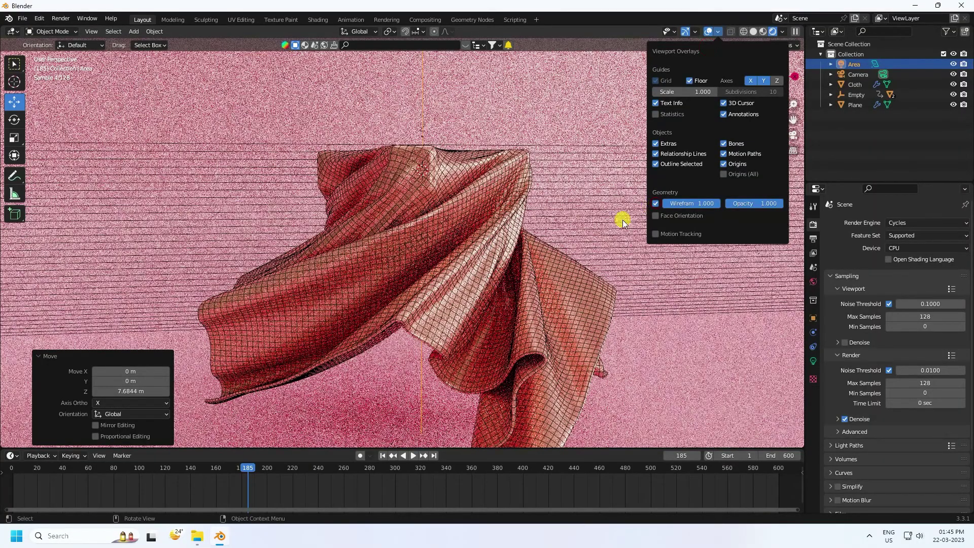
{"action": "left_click", "coordinate": [656, 203]}
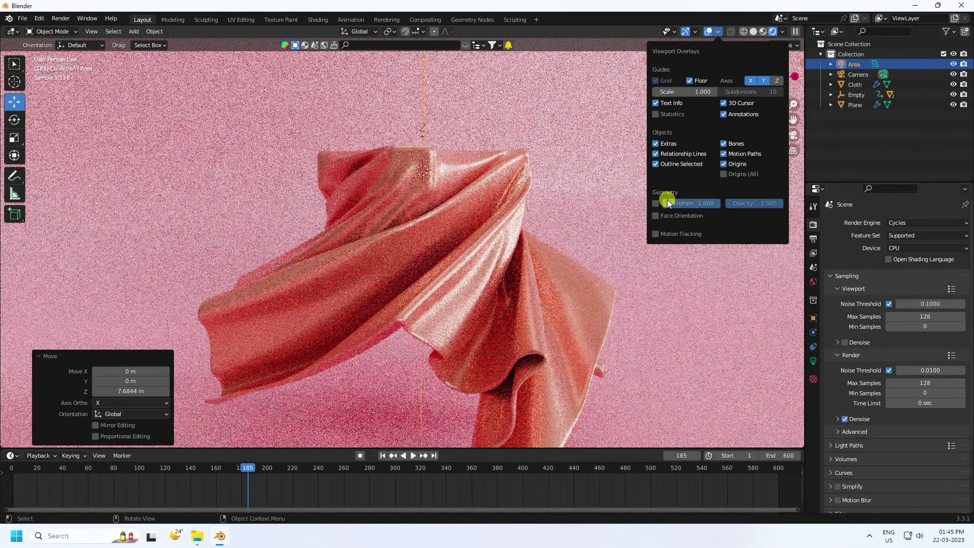
{"action": "left_click", "coordinate": [846, 136]}
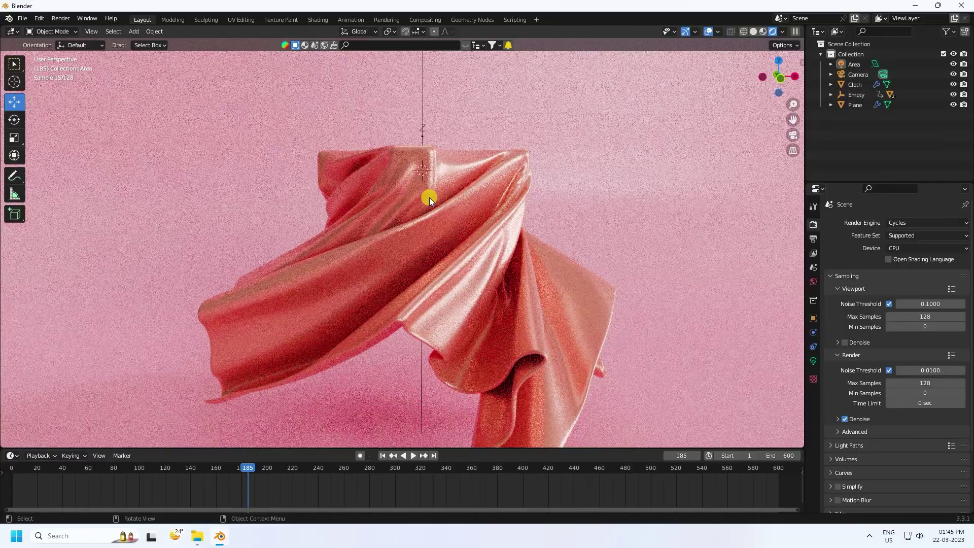
- Look through the scene camera, return to solid shading, and render the final image
{"action": "key", "text": "KP_0"}
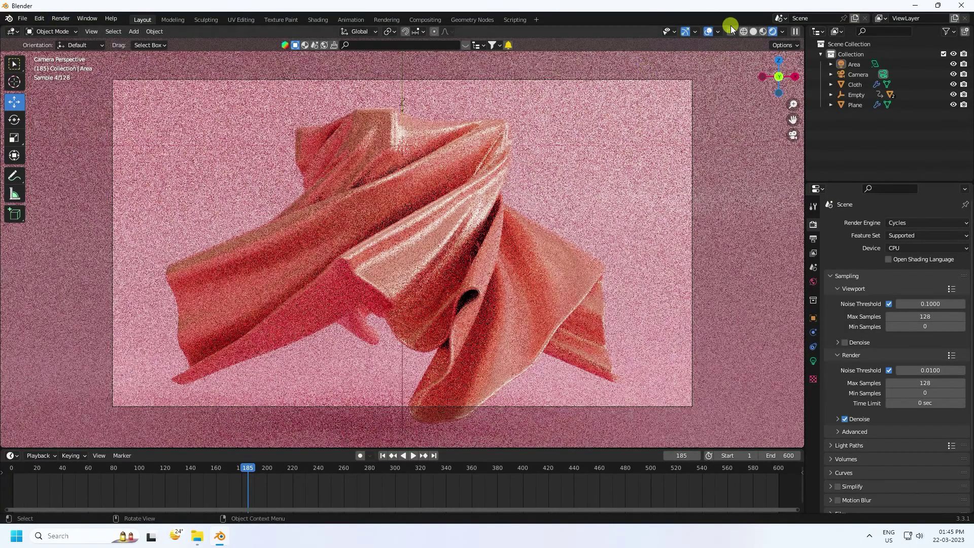
{"action": "left_click", "coordinate": [754, 31]}
{"action": "left_click", "coordinate": [61, 19]}
{"action": "left_click", "coordinate": [76, 30]}
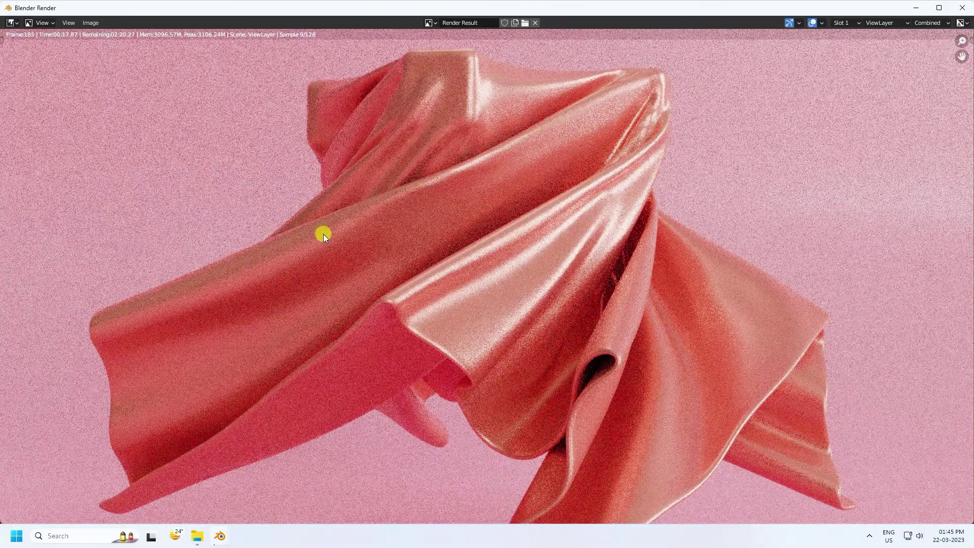
{"action": "scroll", "coordinate": [443, 285], "scroll_direction": "down", "scroll_amount": 1}
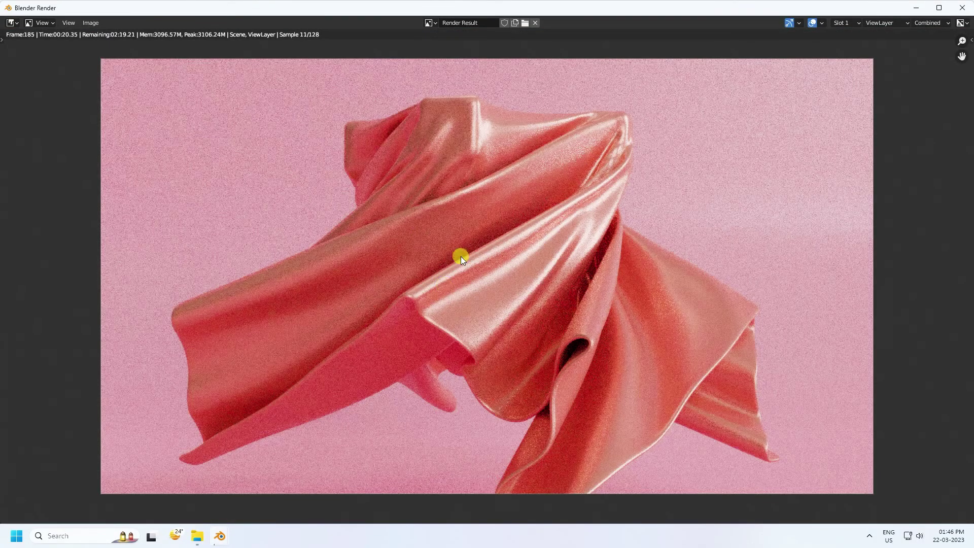